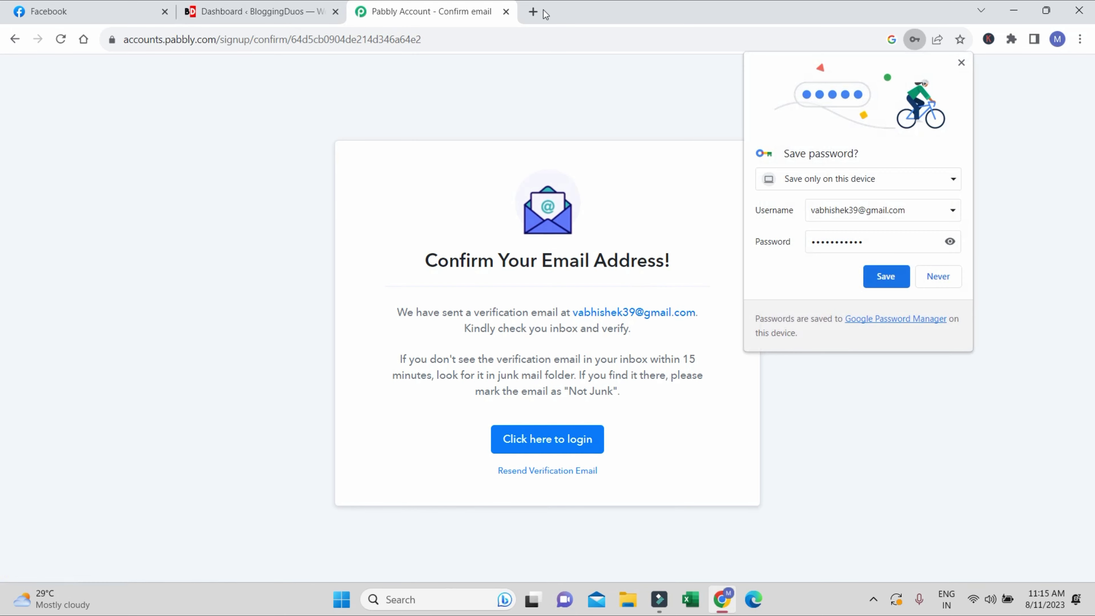
Step: Open gmail.com in a new browser tab and switch to the mailbox used for the Pabbly sign-up, closing the other account's inbox
click(533, 12)
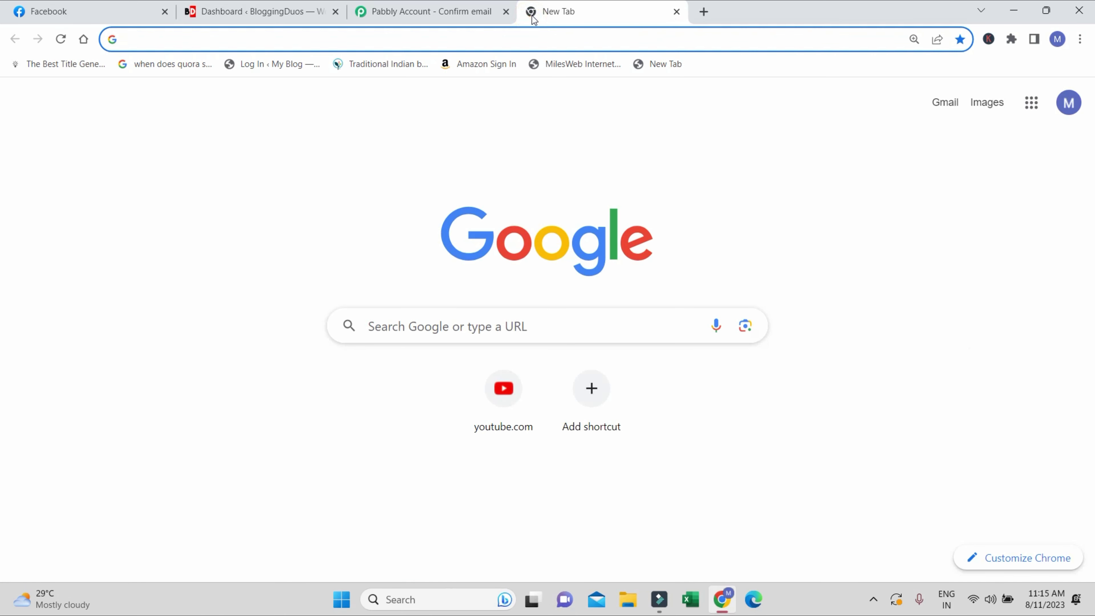
text(gmail.com)
key(Return)
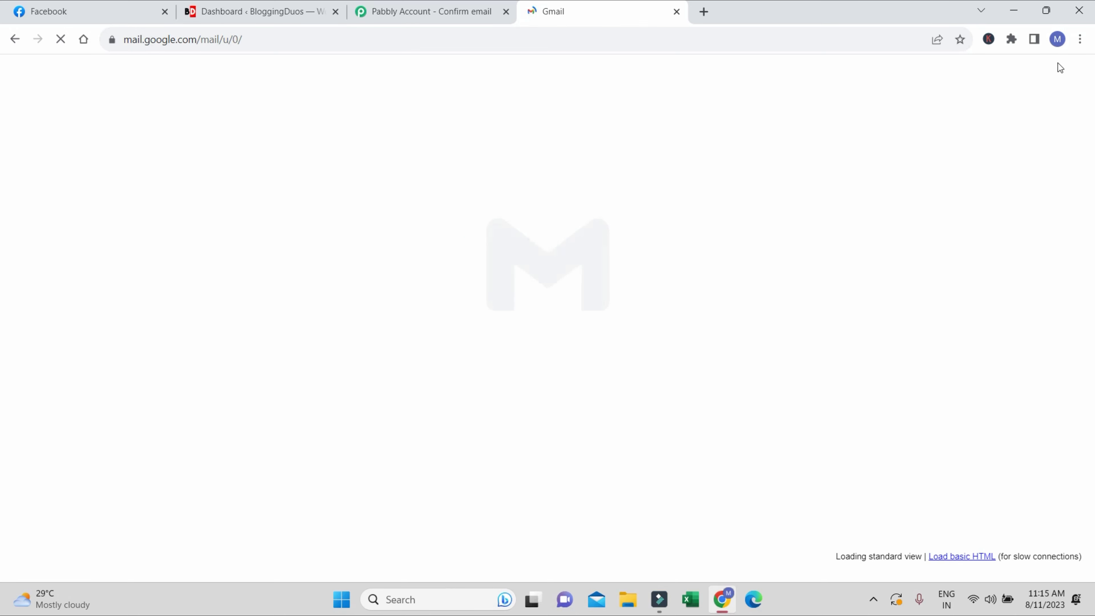
click(1066, 74)
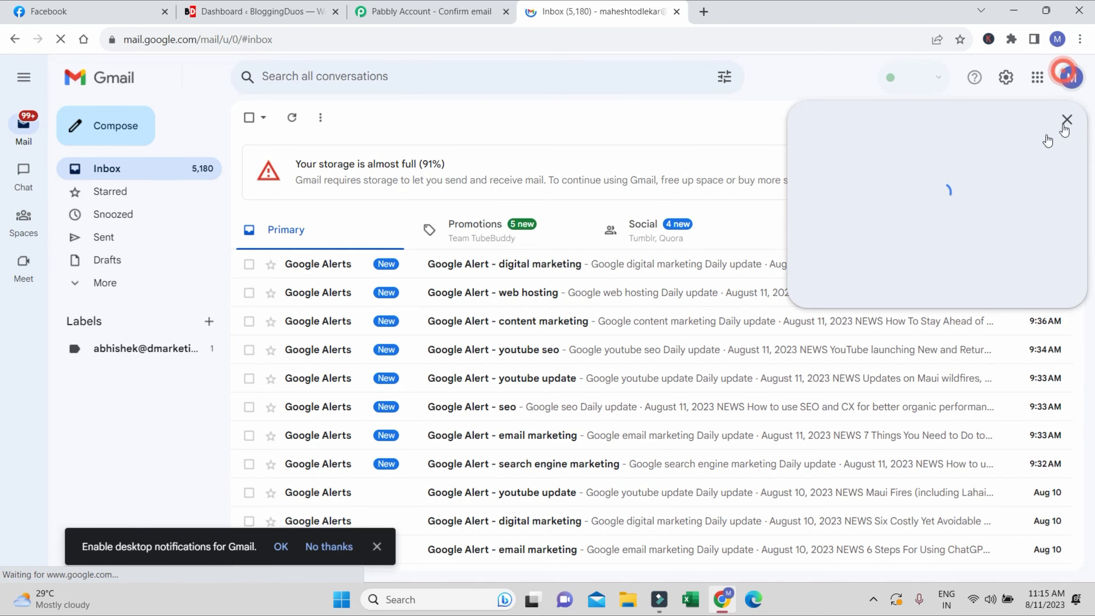
click(894, 335)
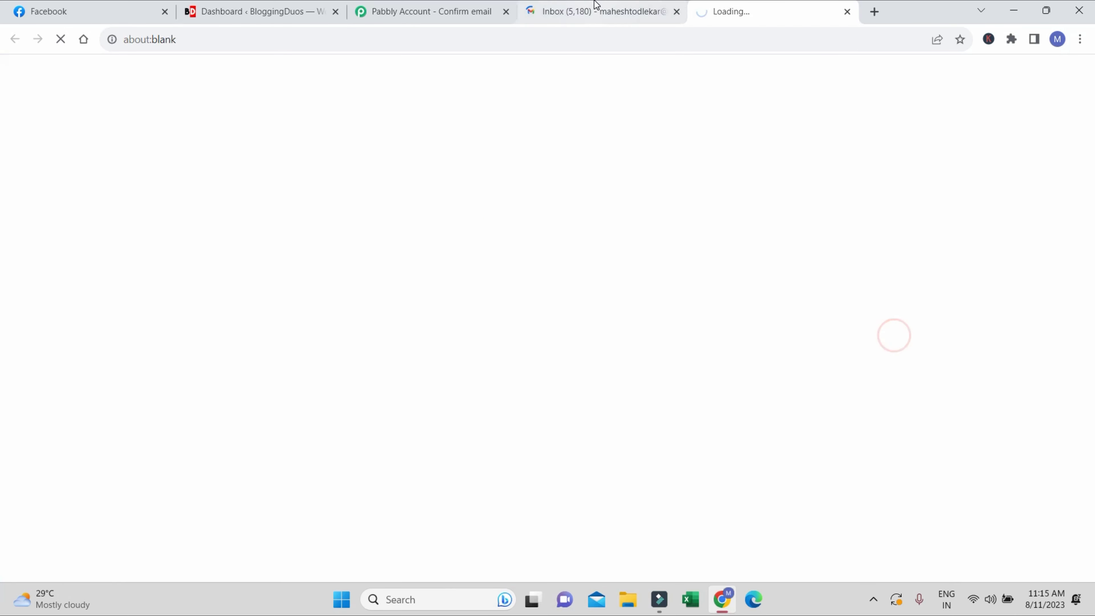
click(677, 11)
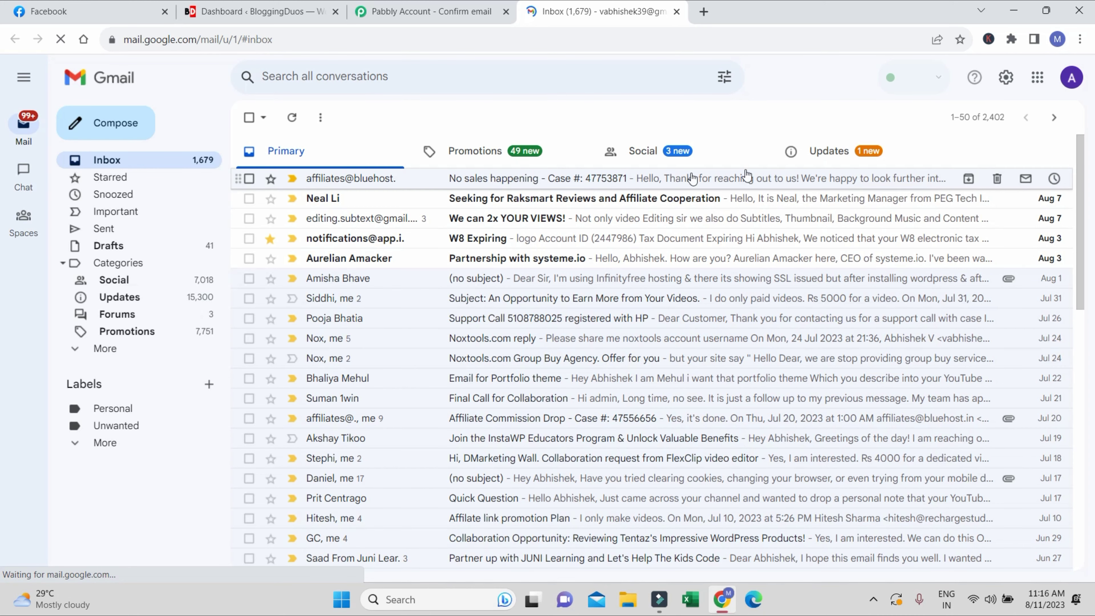
Step: Open Pabbly's Email Verification Link message in the Updates category and confirm the account's email address
click(829, 150)
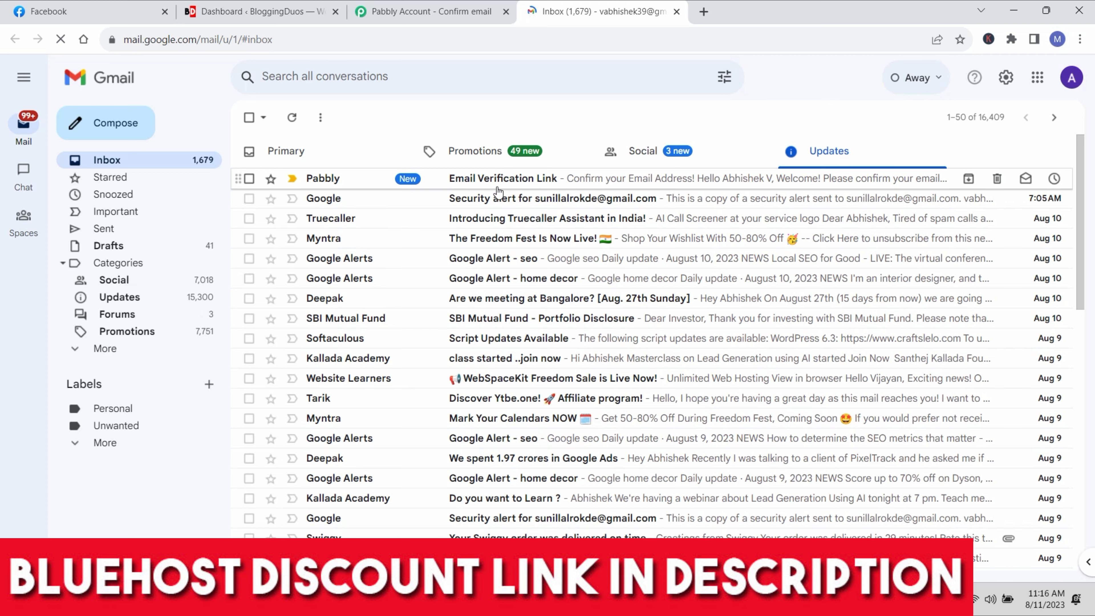
click(510, 182)
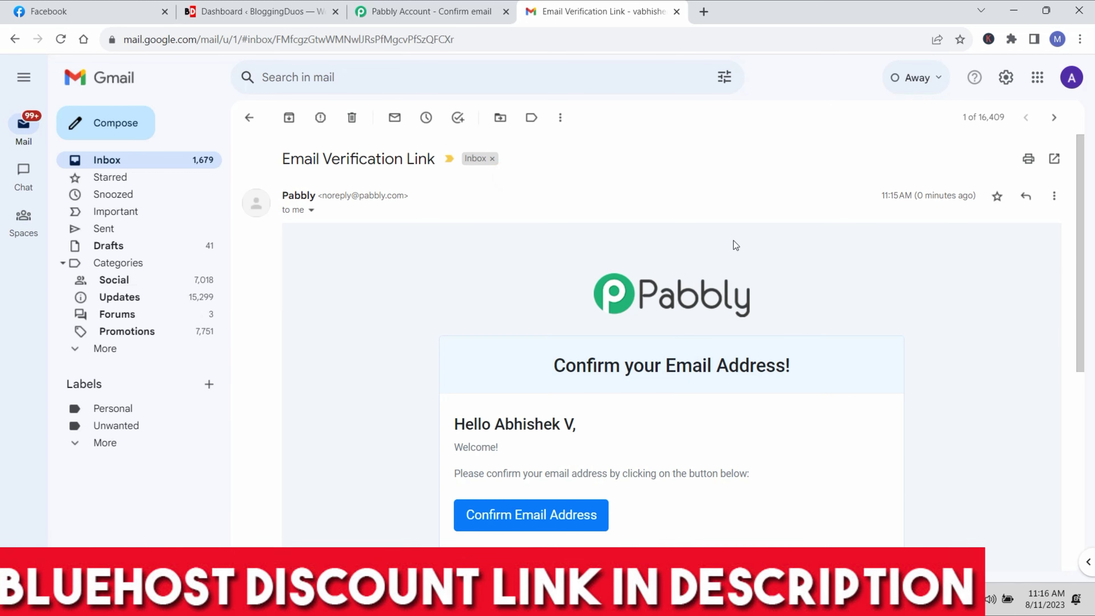
scroll(543, 462, down, 3)
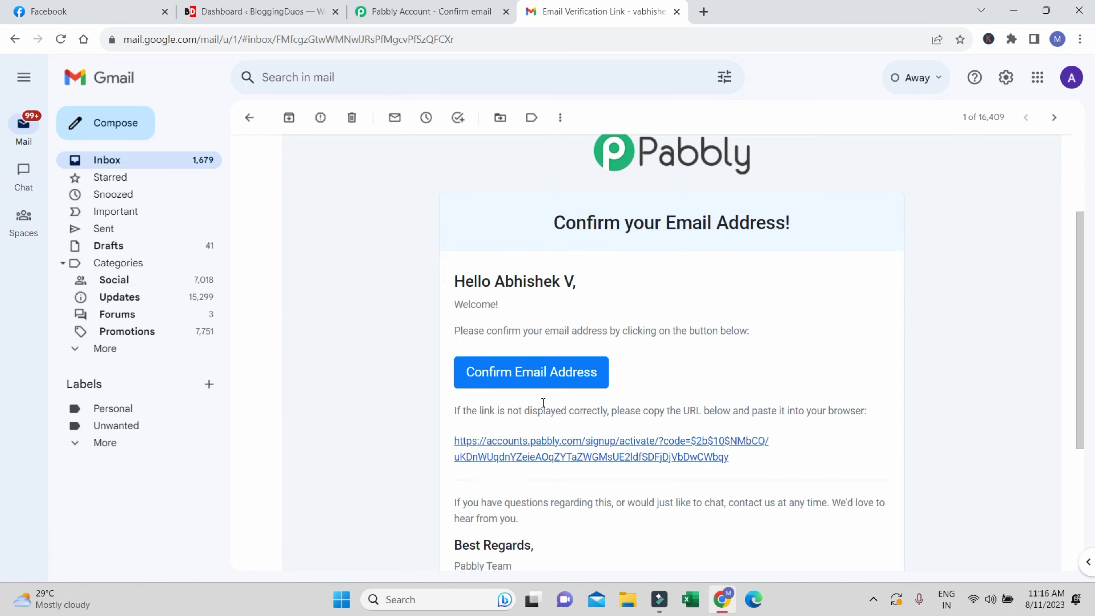
click(535, 370)
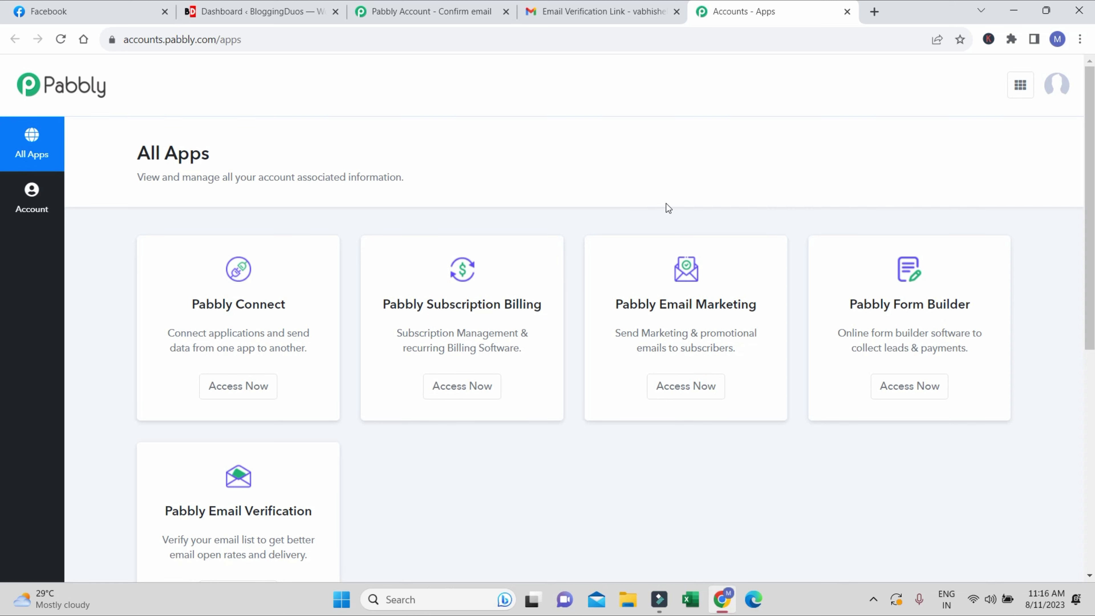
Step: Review the available Pabbly apps and the account's profile settings, returning to the app overview
scroll(666, 209, down, 9)
scroll(769, 280, up, 8)
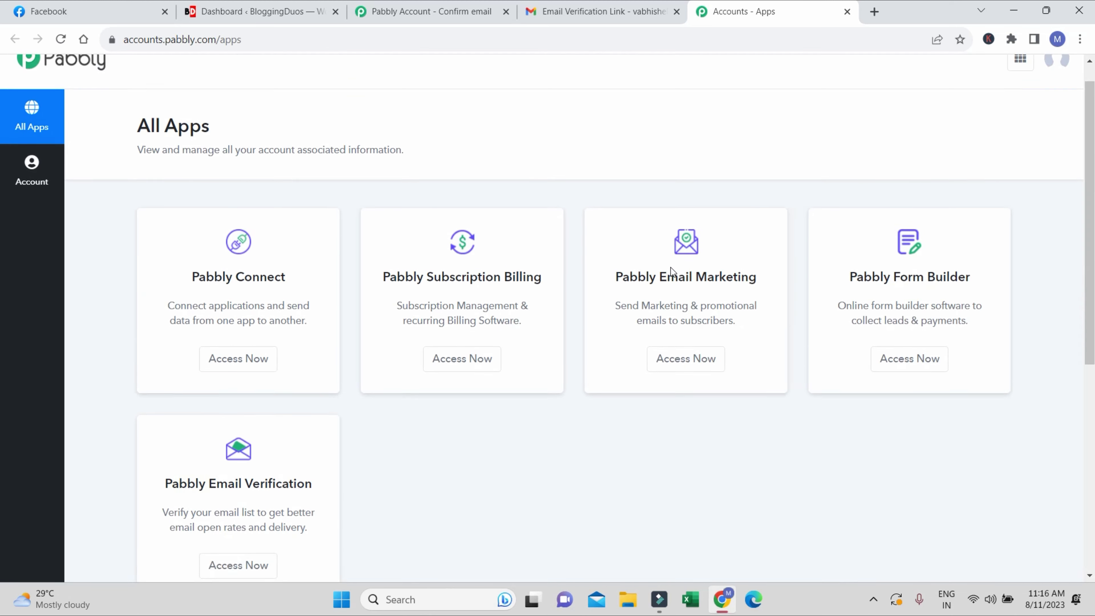
scroll(671, 267, up, 1)
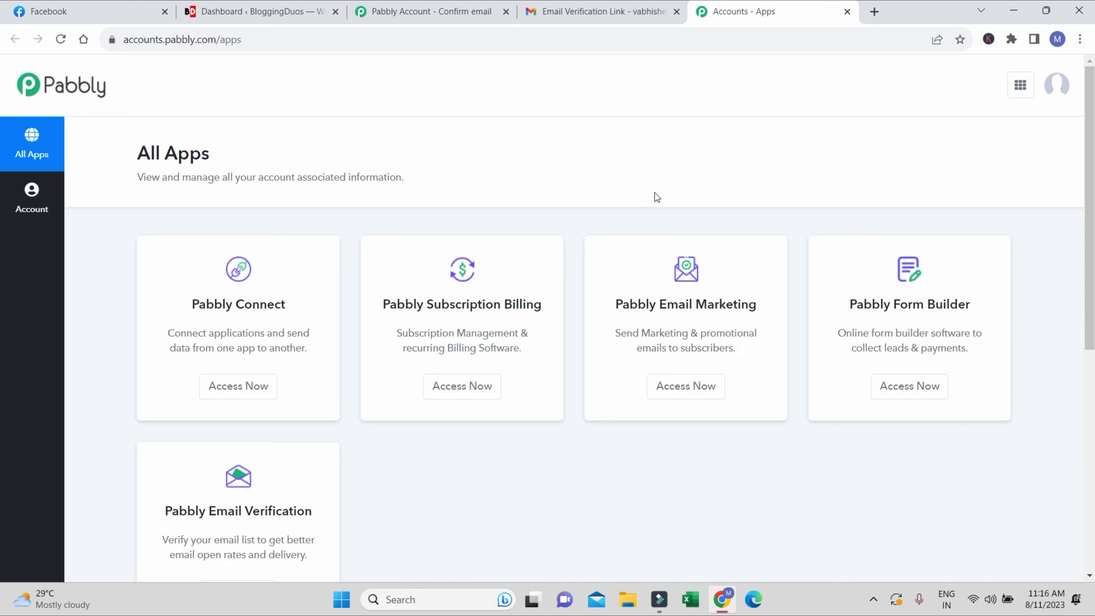
click(32, 197)
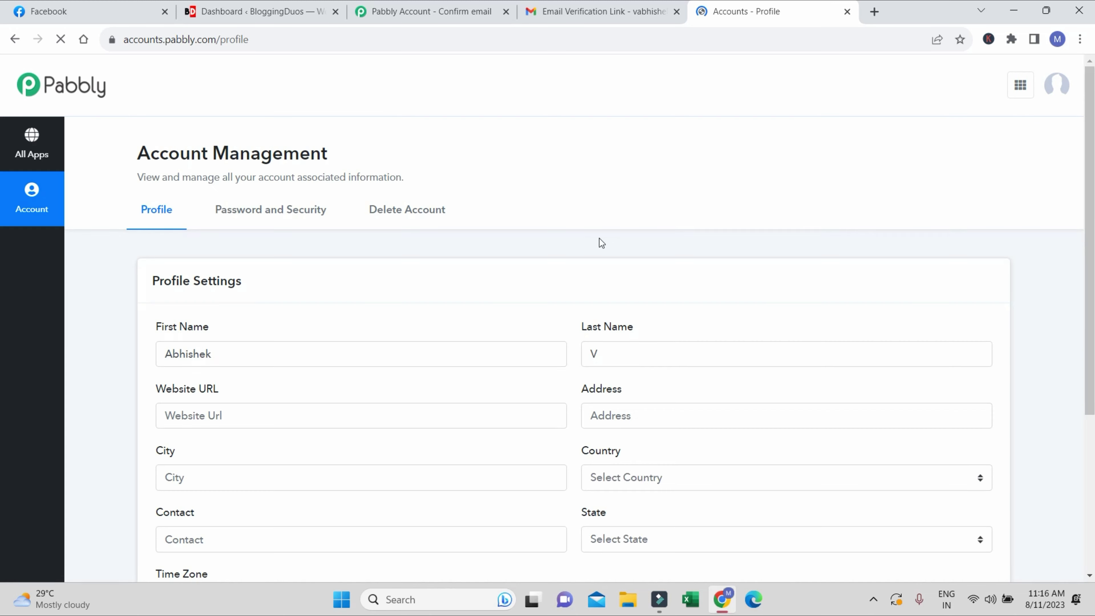
scroll(371, 352, down, 5)
scroll(327, 378, up, 5)
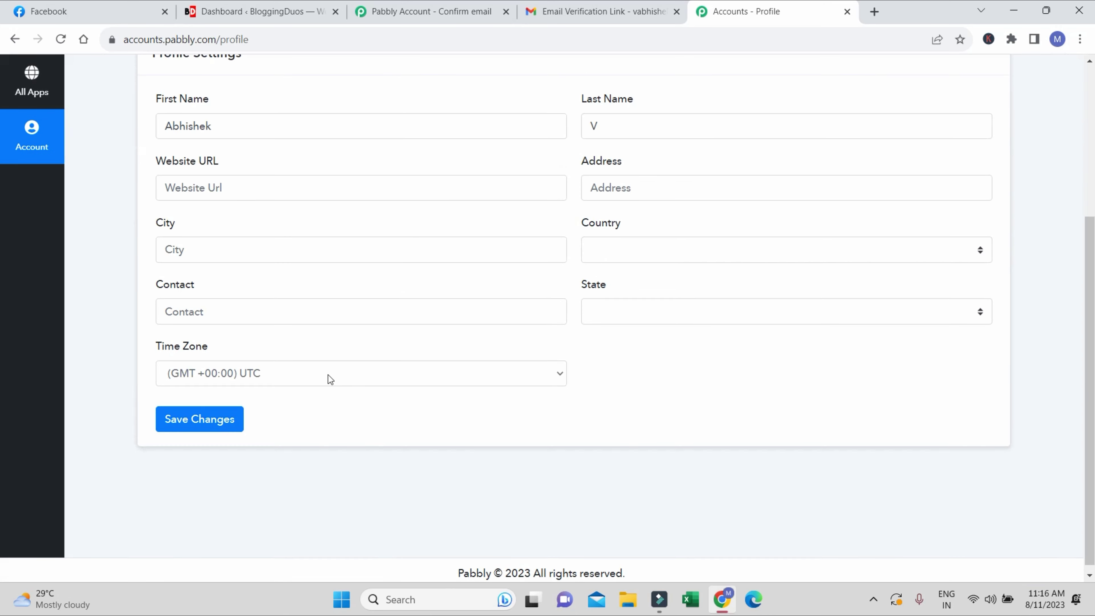
click(41, 156)
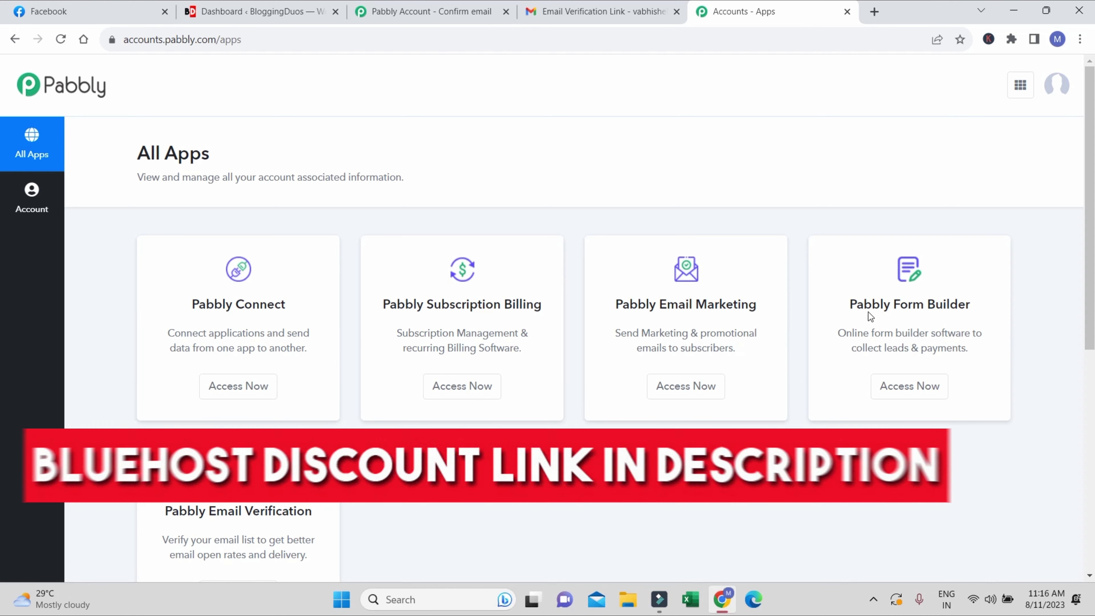
scroll(970, 308, down, 2)
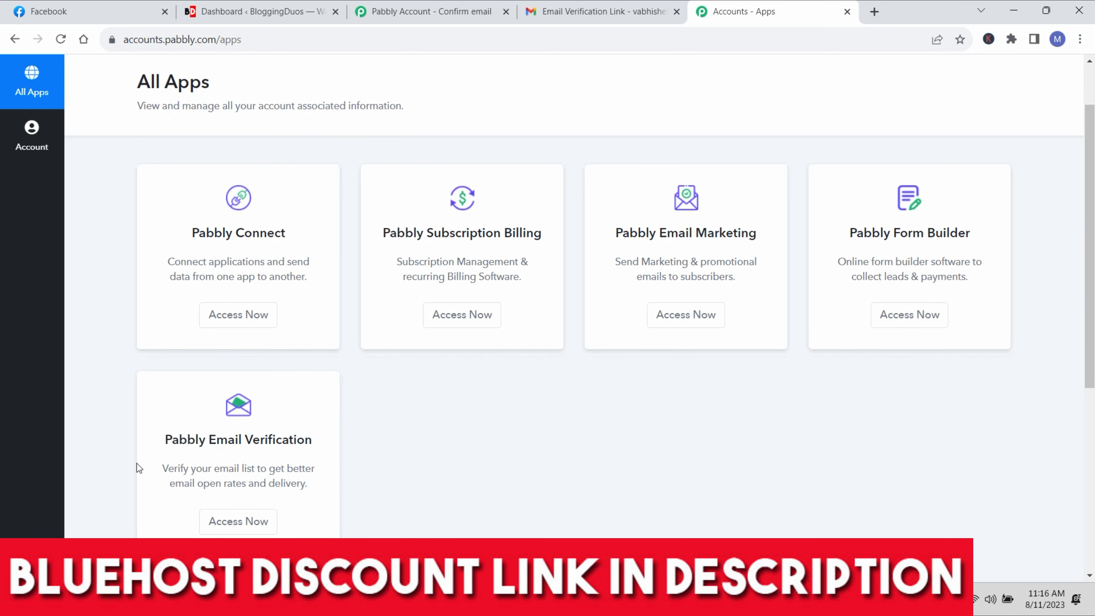
scroll(315, 149, up, 2)
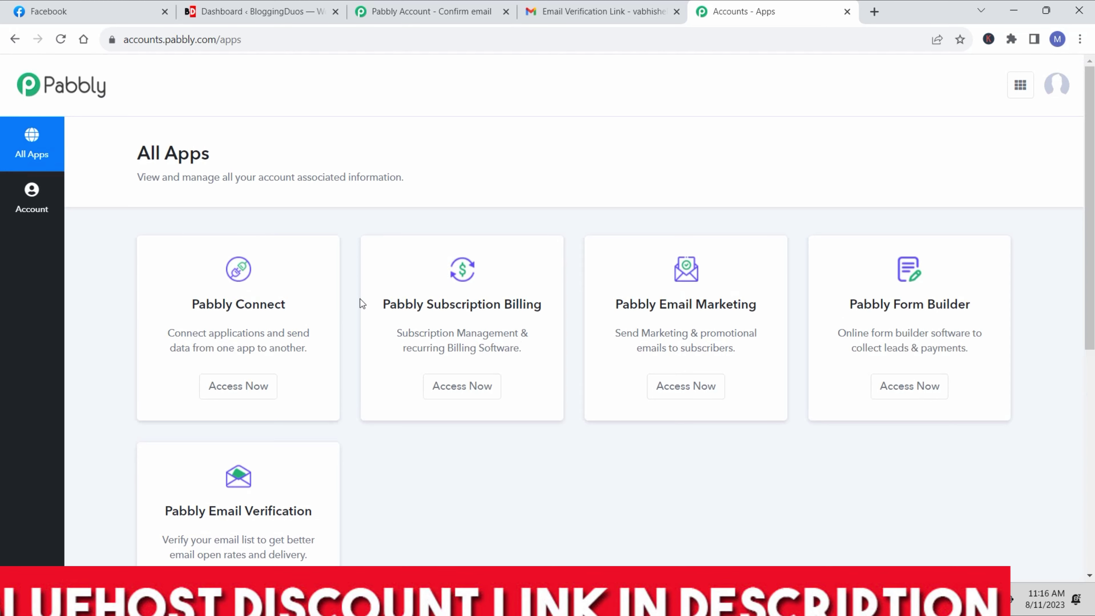
Step: Access Pabbly Connect and dismiss its getting-started video
click(1057, 94)
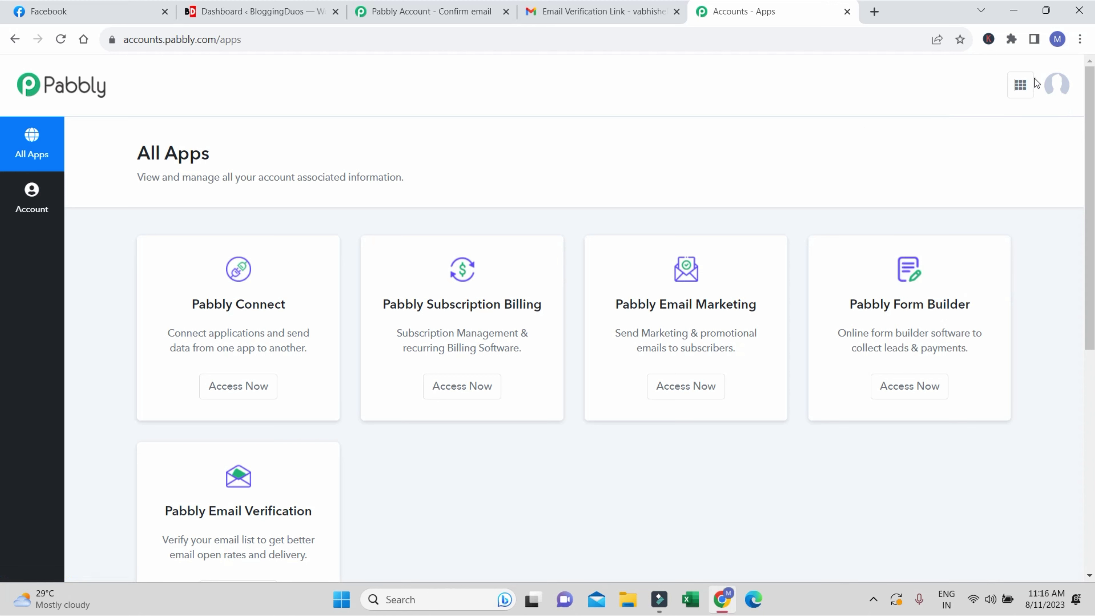
click(1017, 91)
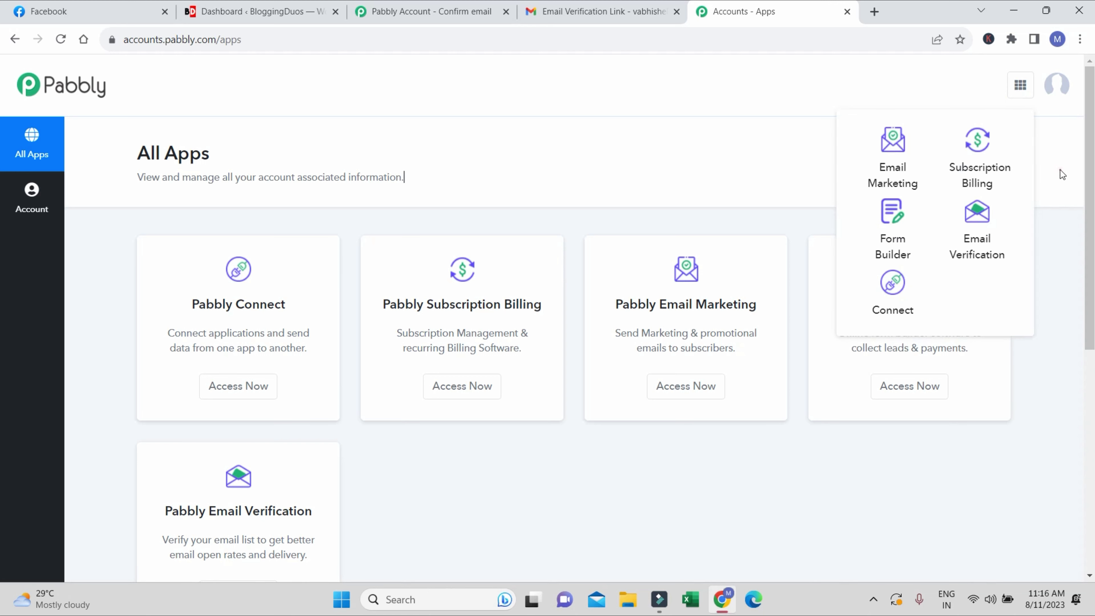
click(250, 392)
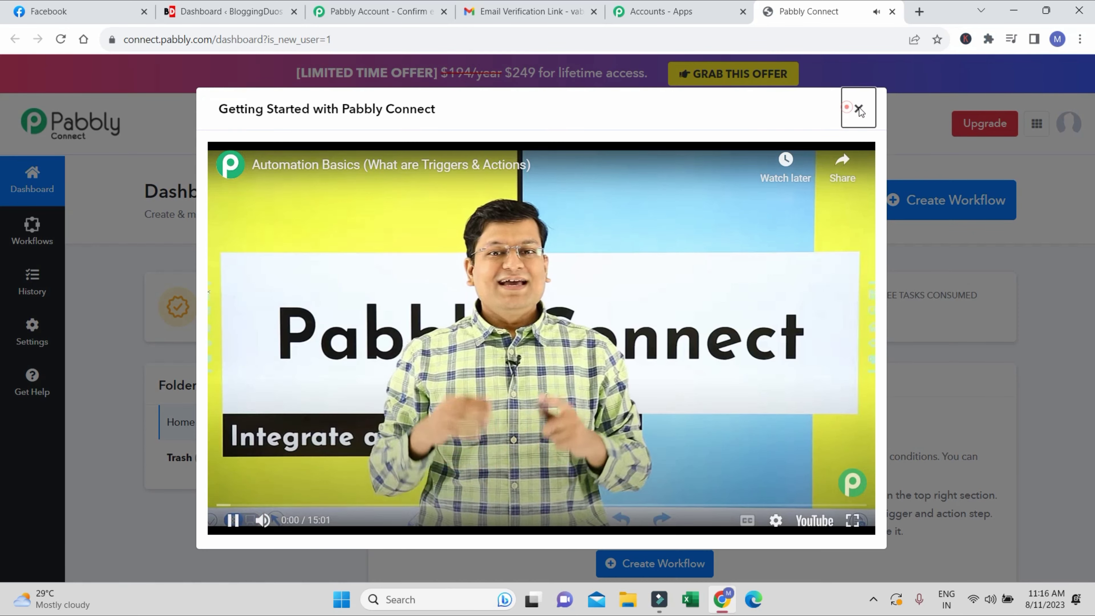
click(857, 107)
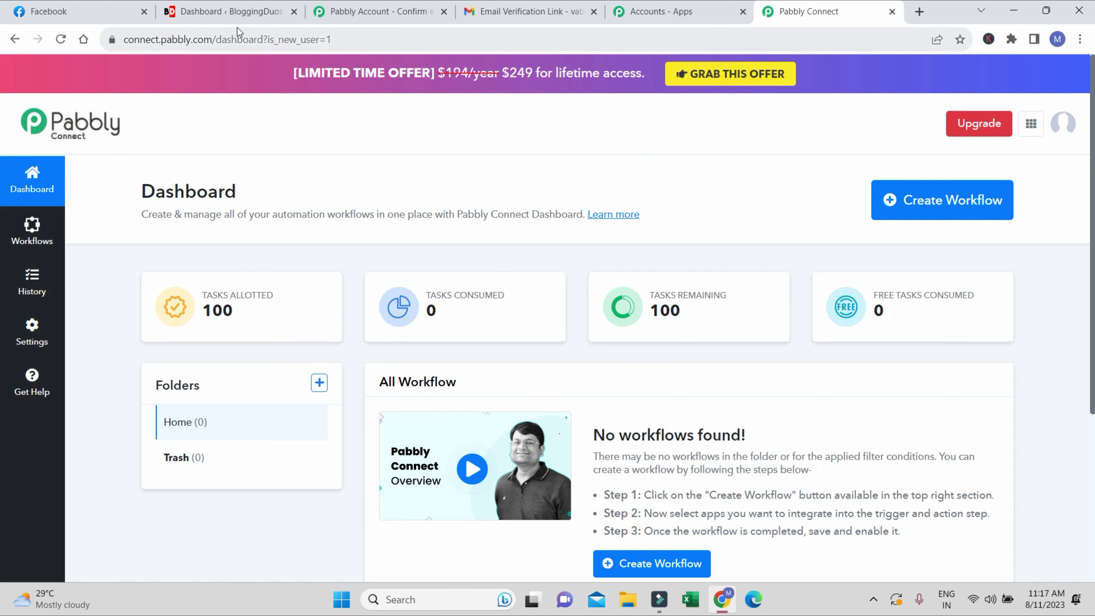
Step: Look over the BloggingDuos WordPress dashboard and Facebook page, then return to the Pabbly Connect dashboard
click(212, 12)
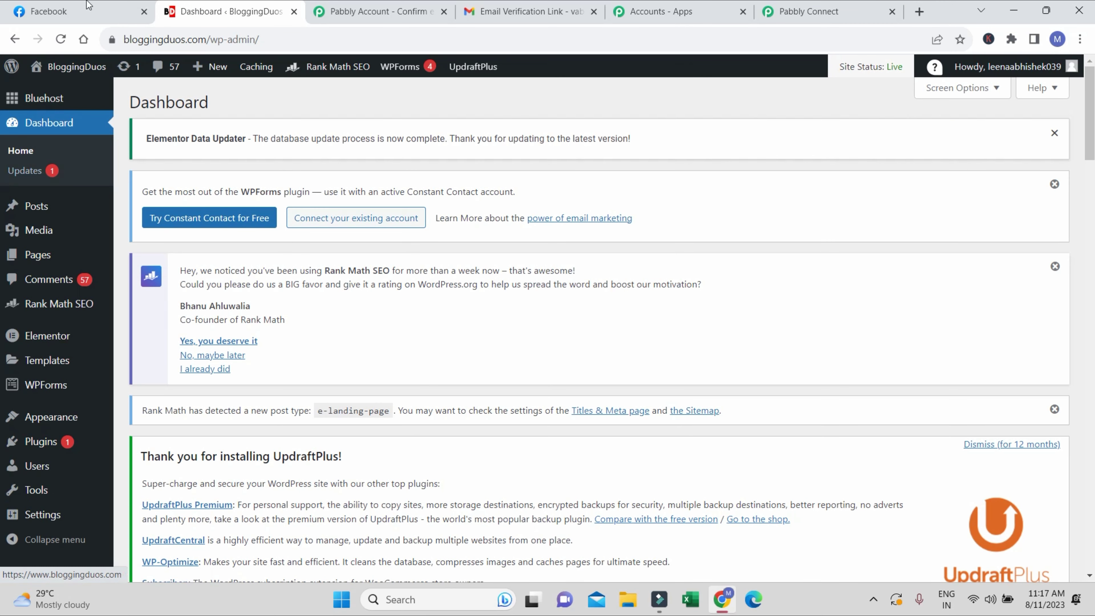
click(80, 11)
scroll(757, 445, down, 4)
scroll(799, 425, down, 5)
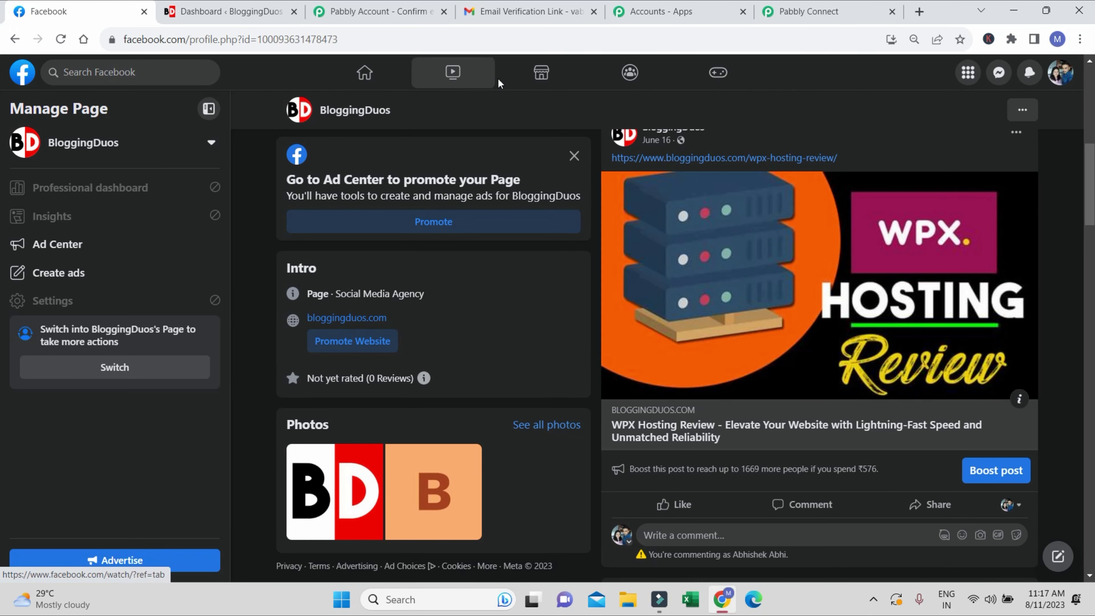
click(778, 14)
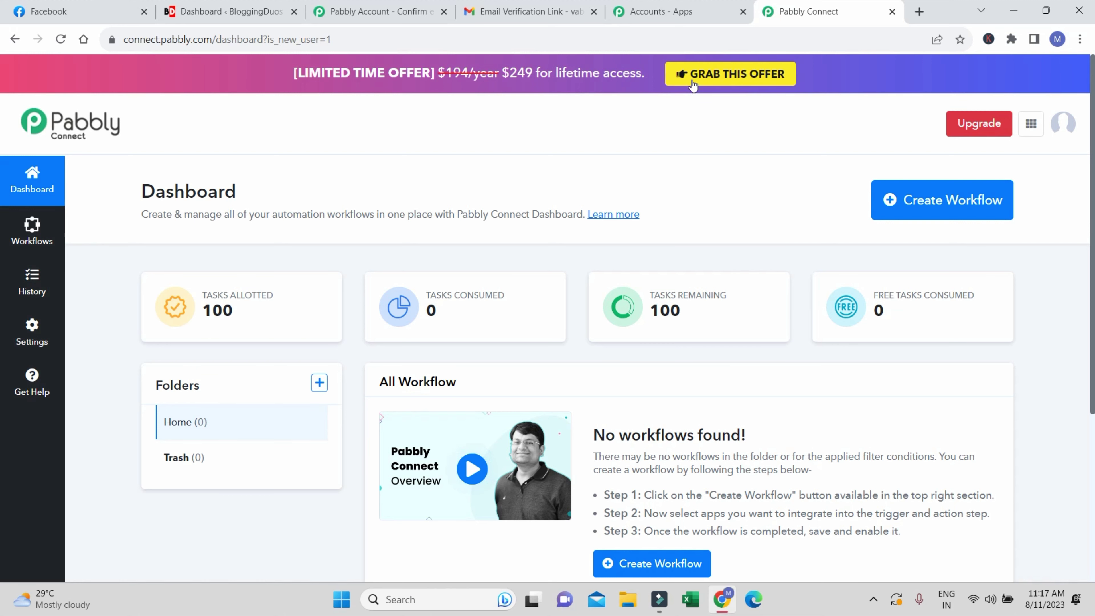
Step: Create a new Pabbly Connect workflow named "WordPress To Pabbly"
scroll(371, 214, down, 2)
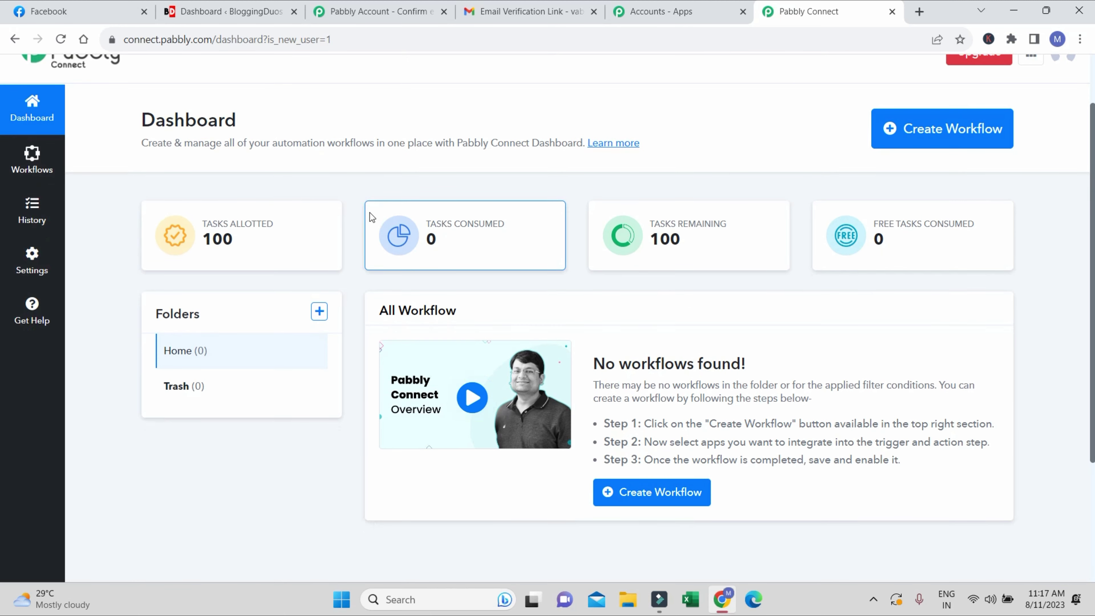
scroll(371, 217, up, 2)
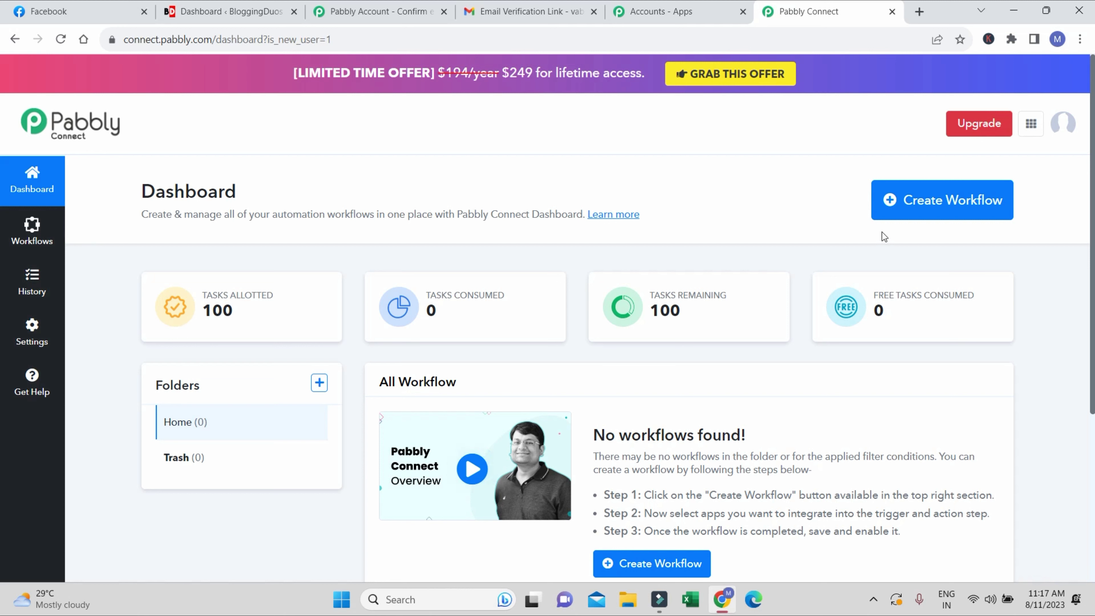
click(938, 211)
click(426, 331)
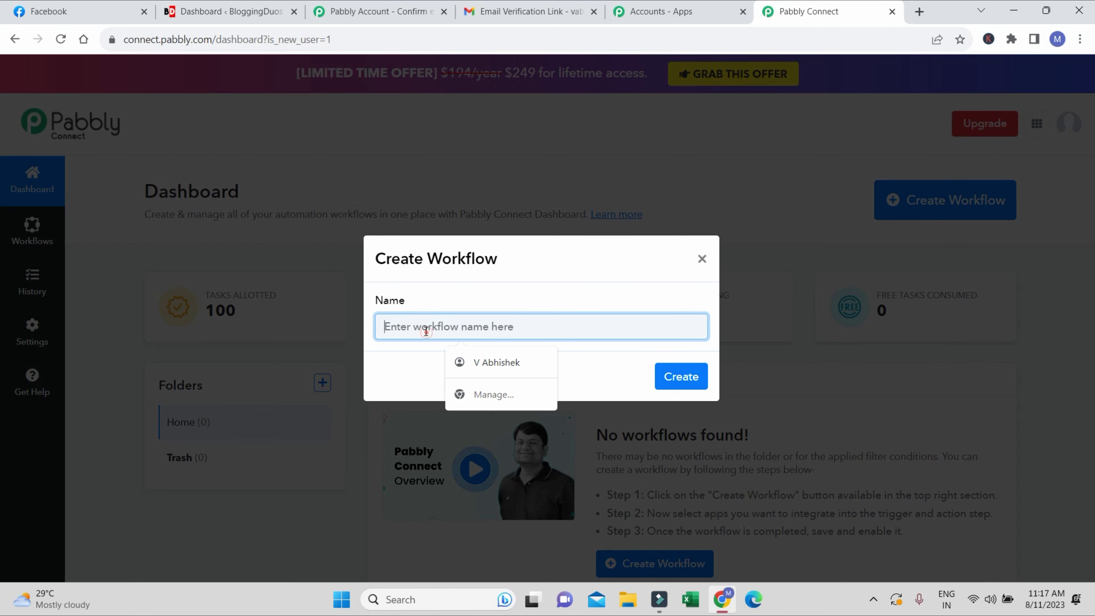
text(D)
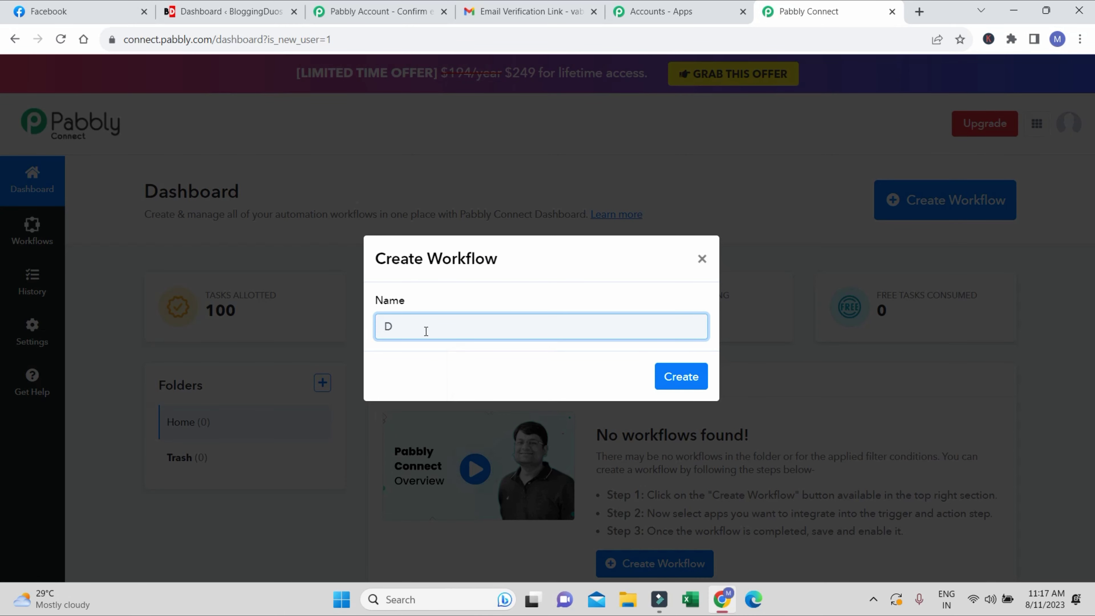
key(BackSpace)
text(Wordpress To Pabbly)
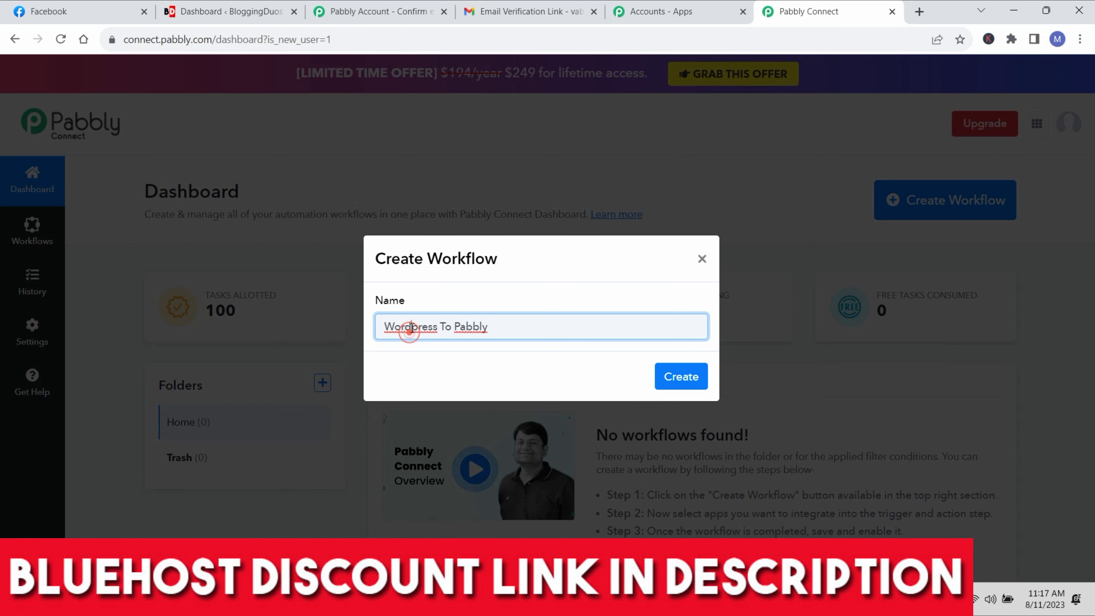
click(416, 327)
key(Delete)
text(P)
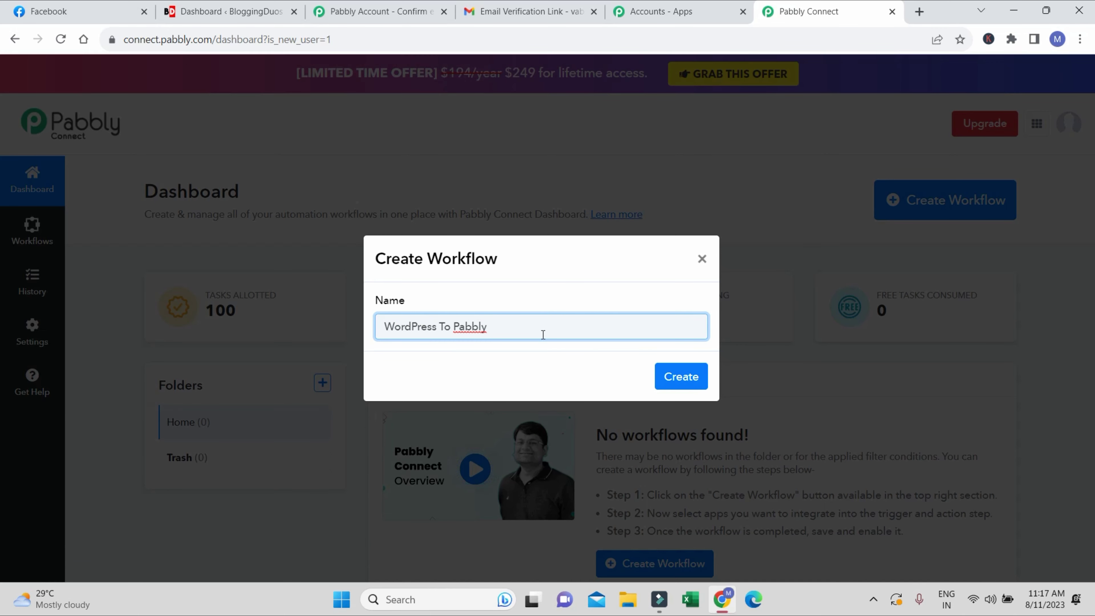
click(662, 374)
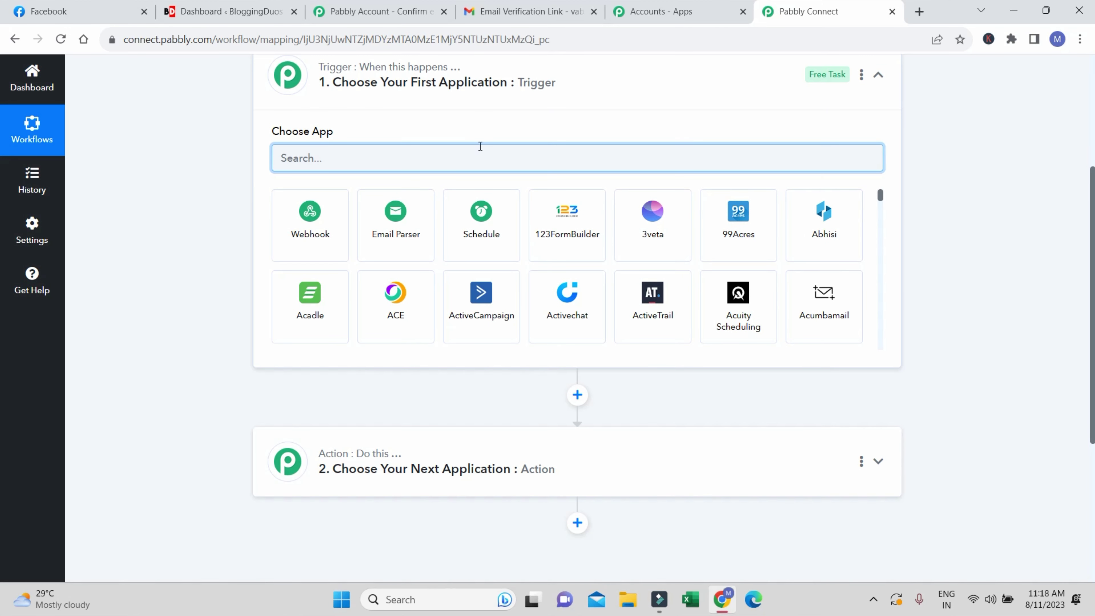
scroll(496, 173, up, 3)
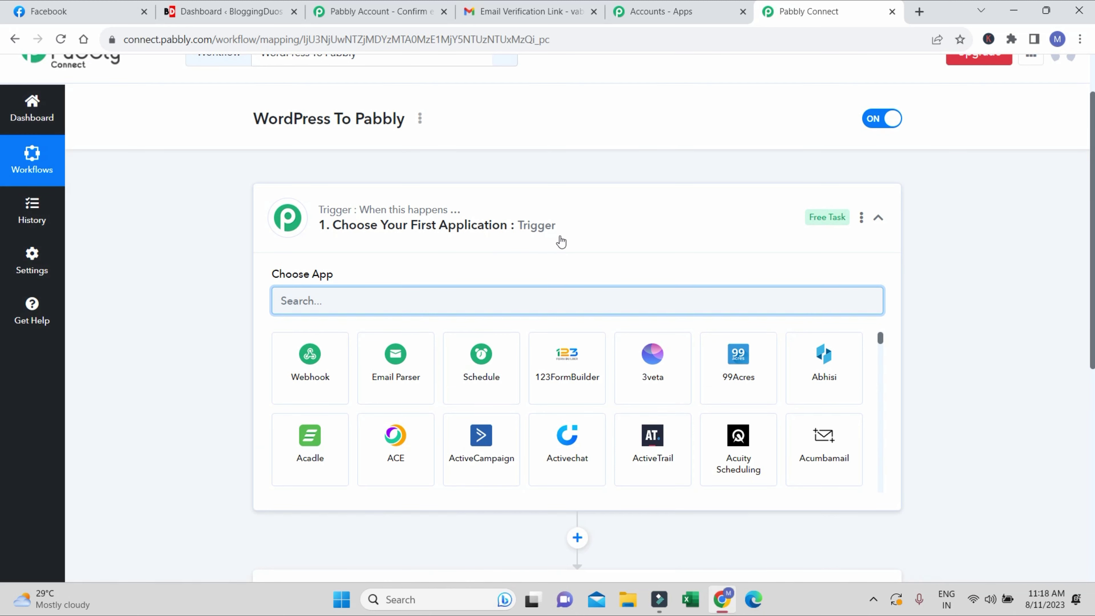
scroll(552, 237, down, 5)
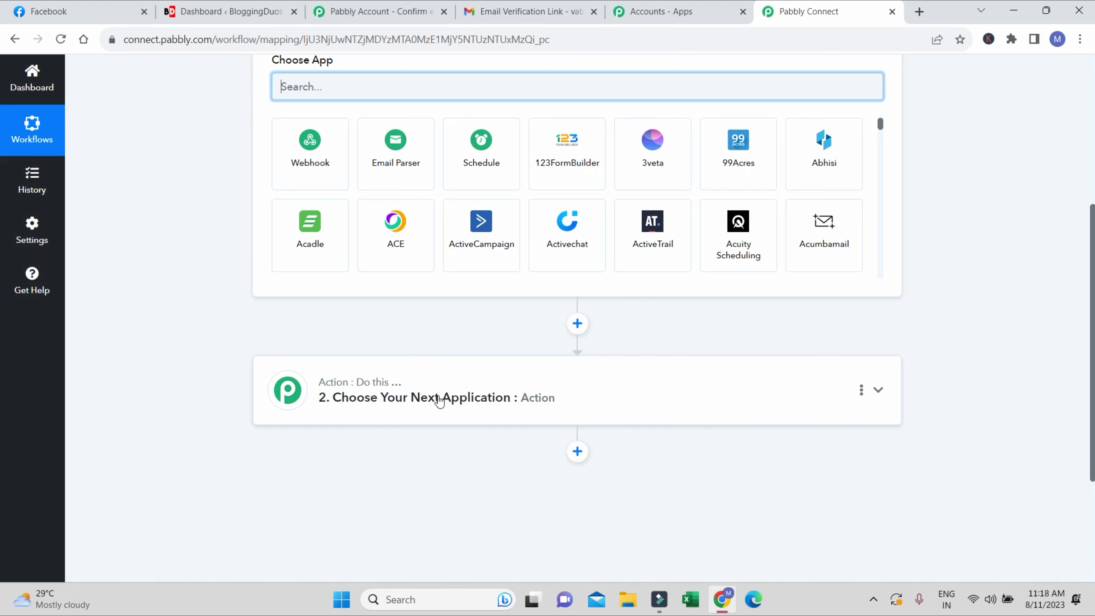
scroll(439, 402, up, 6)
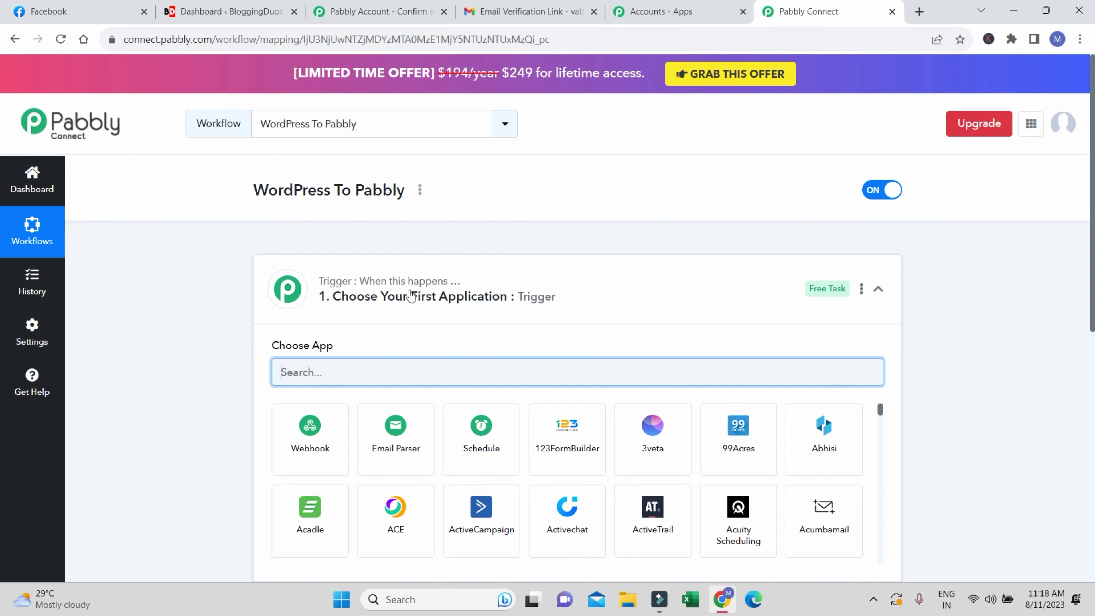
scroll(655, 326, down, 6)
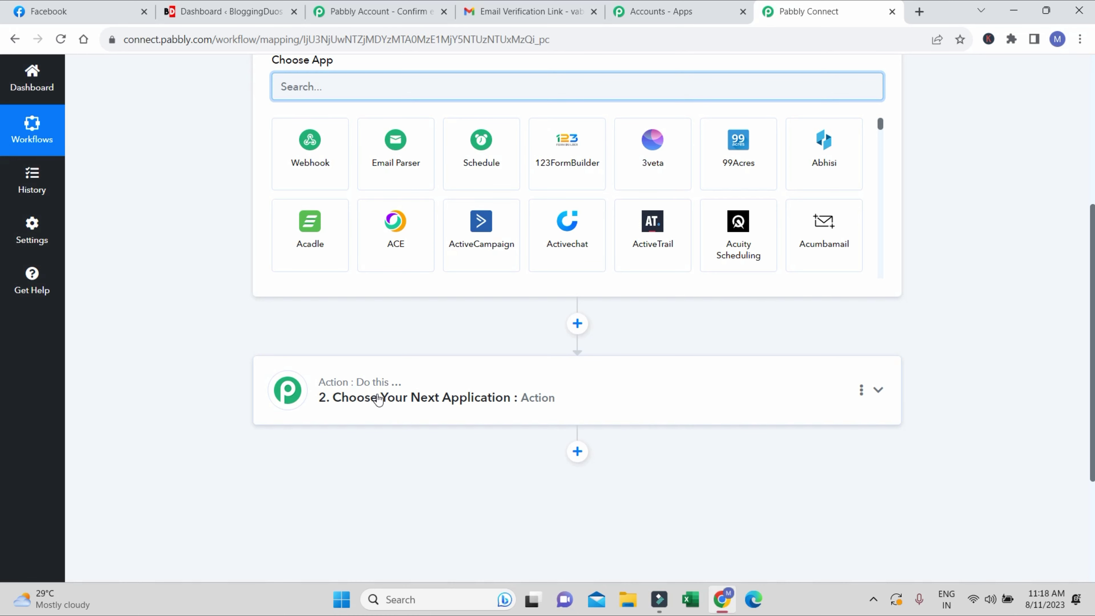
scroll(237, 349, up, 6)
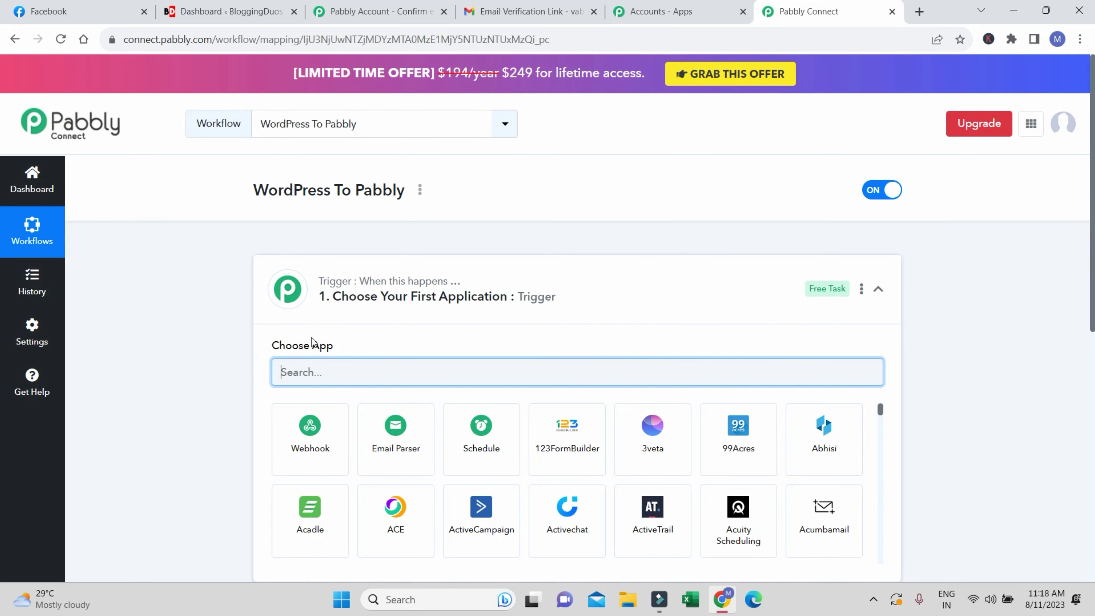
Step: Search the workflow's trigger applications for "wordpress" and choose WordPress as the trigger app
scroll(325, 288, down, 6)
scroll(432, 361, up, 2)
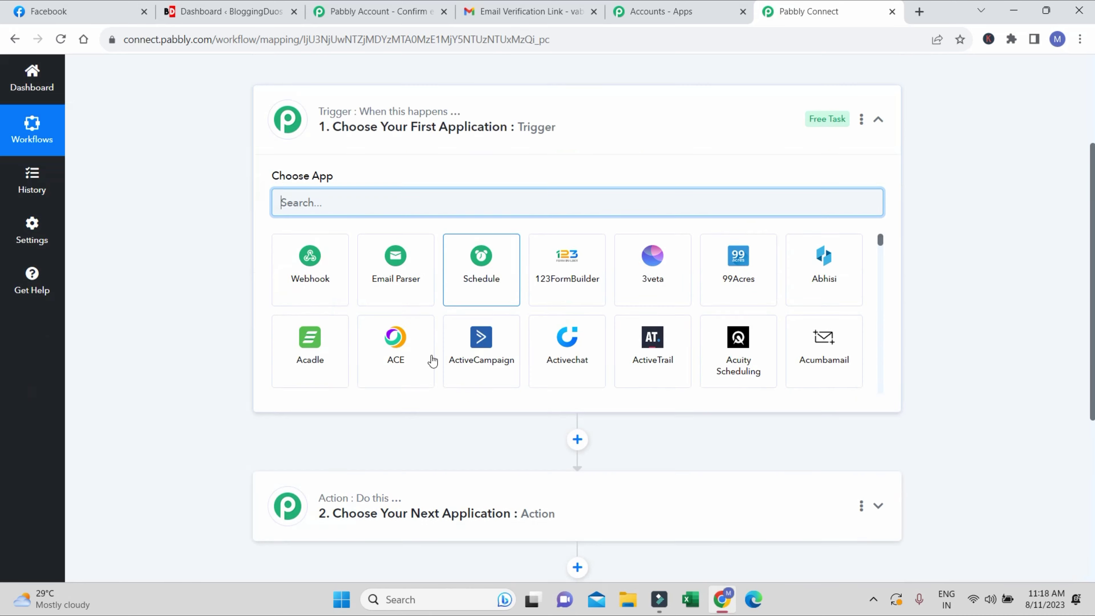
scroll(432, 361, down, 2)
scroll(414, 475, down, 3)
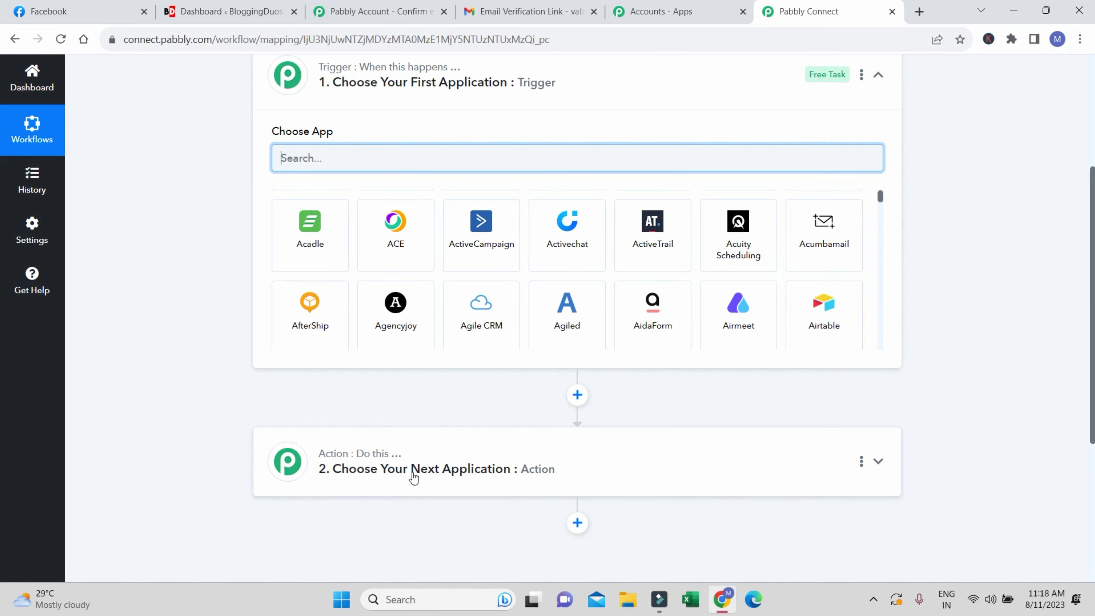
scroll(604, 293, up, 3)
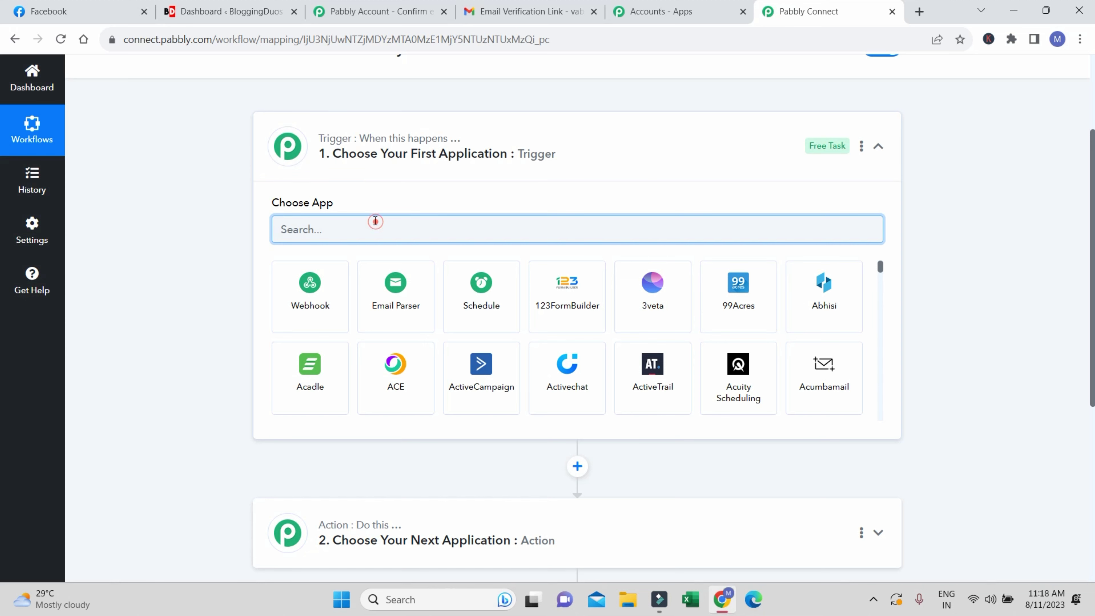
click(375, 222)
text(wordpress)
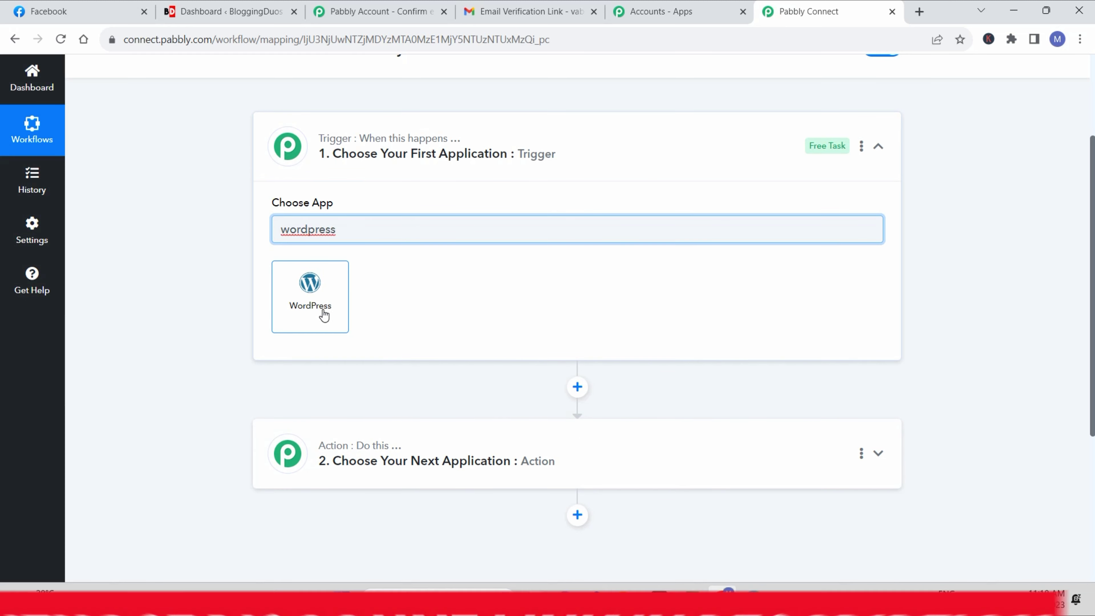
click(322, 308)
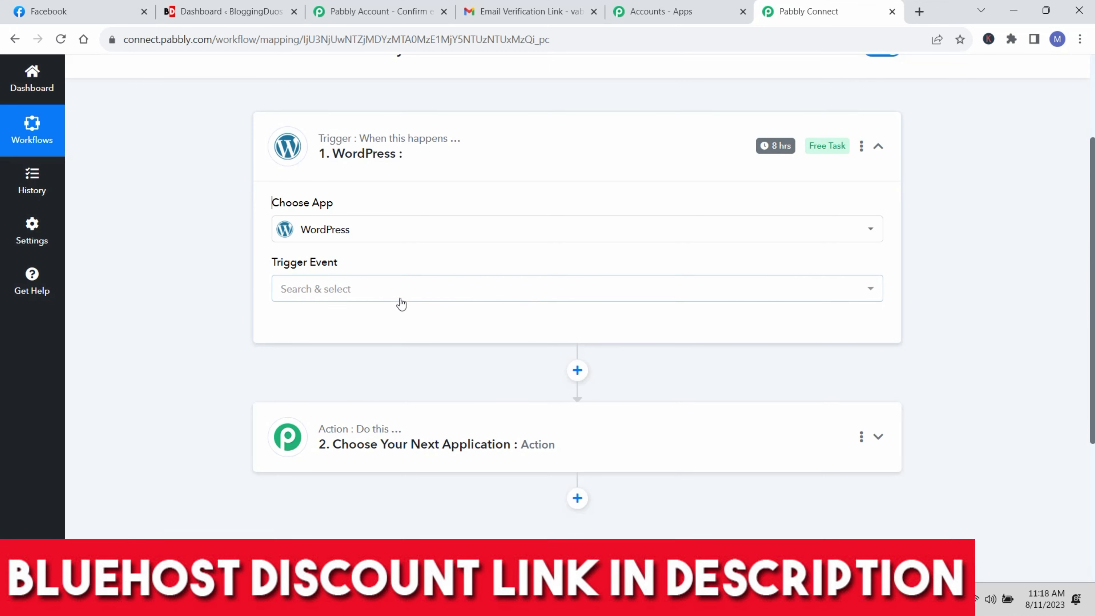
Step: Review the available WordPress trigger events and choose New Post Published as the trigger event
click(341, 287)
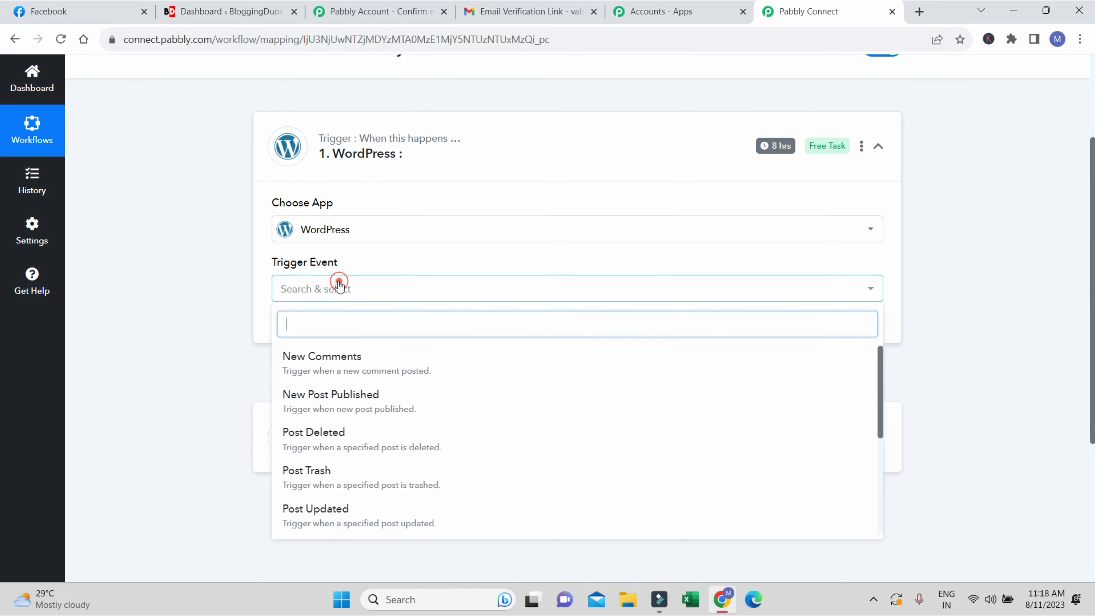
scroll(413, 420, down, 1)
scroll(413, 420, down, 3)
scroll(398, 413, up, 5)
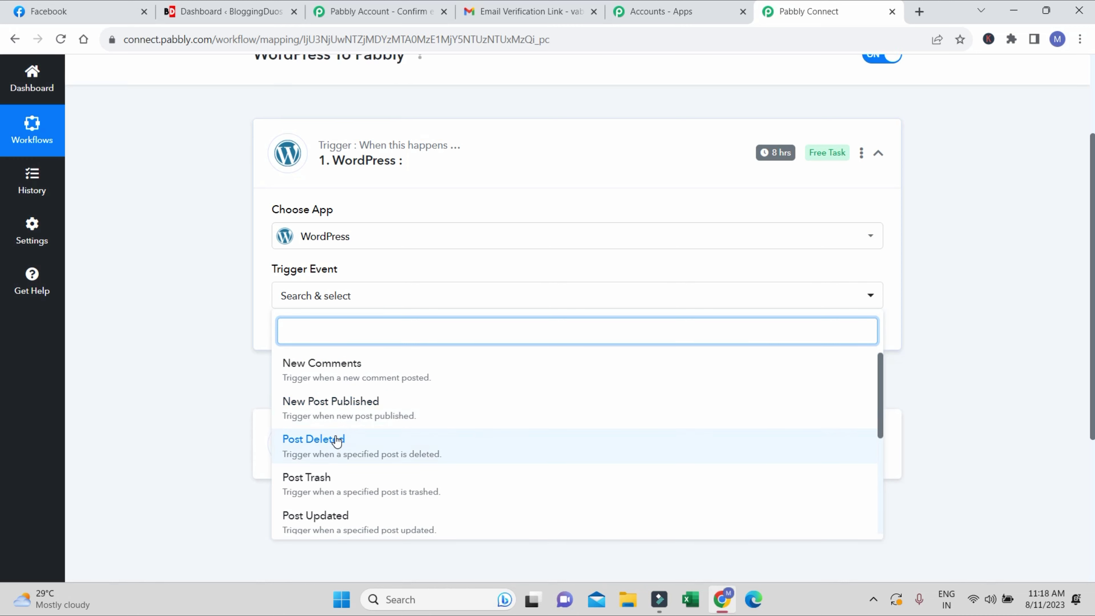
scroll(365, 430, down, 2)
scroll(366, 416, down, 2)
scroll(366, 417, down, 4)
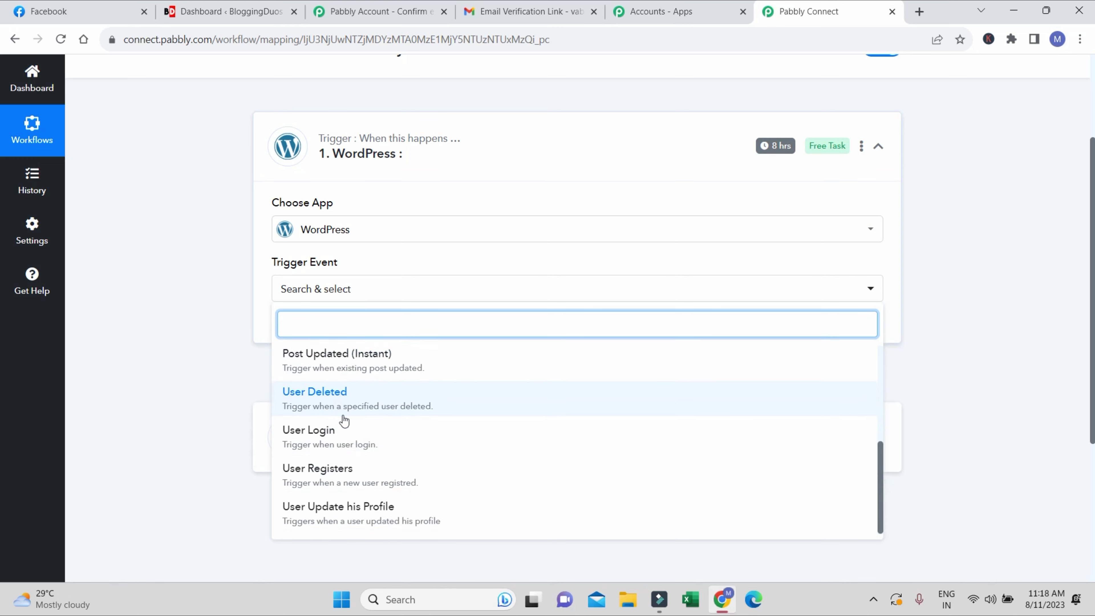
scroll(369, 474, up, 5)
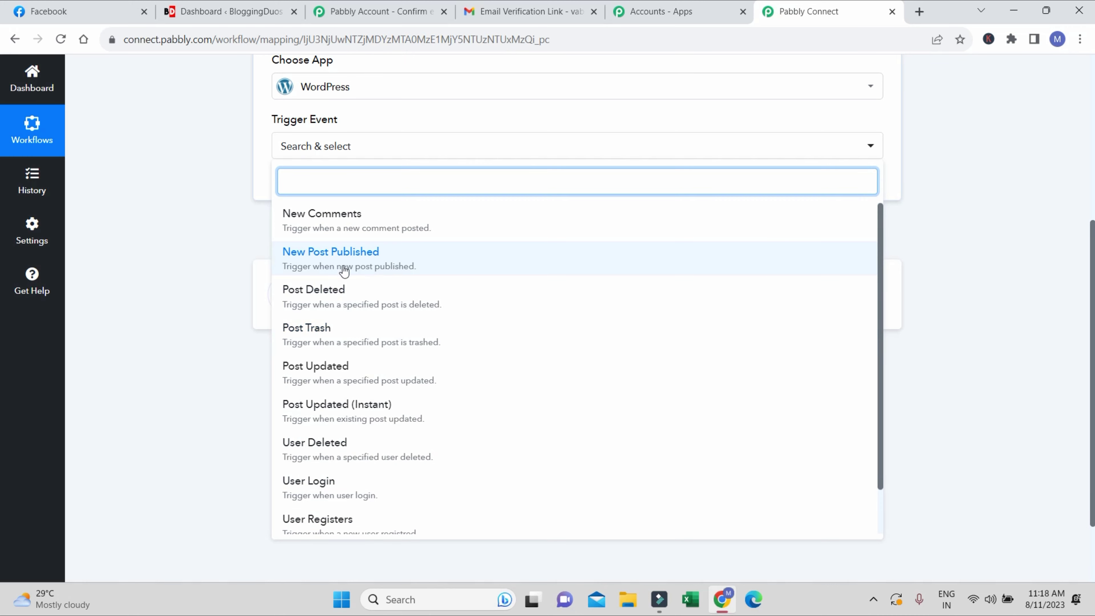
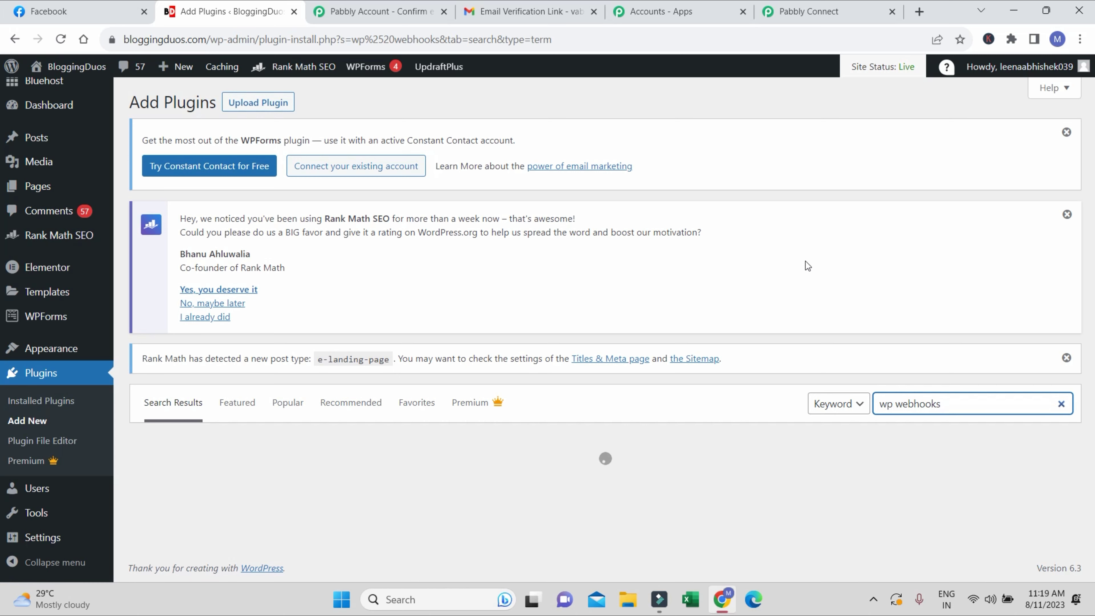
Step: Install and activate the WP Webhooks plugin from the WordPress plugin search results, then locate it among the installed plugins
scroll(836, 280, down, 3)
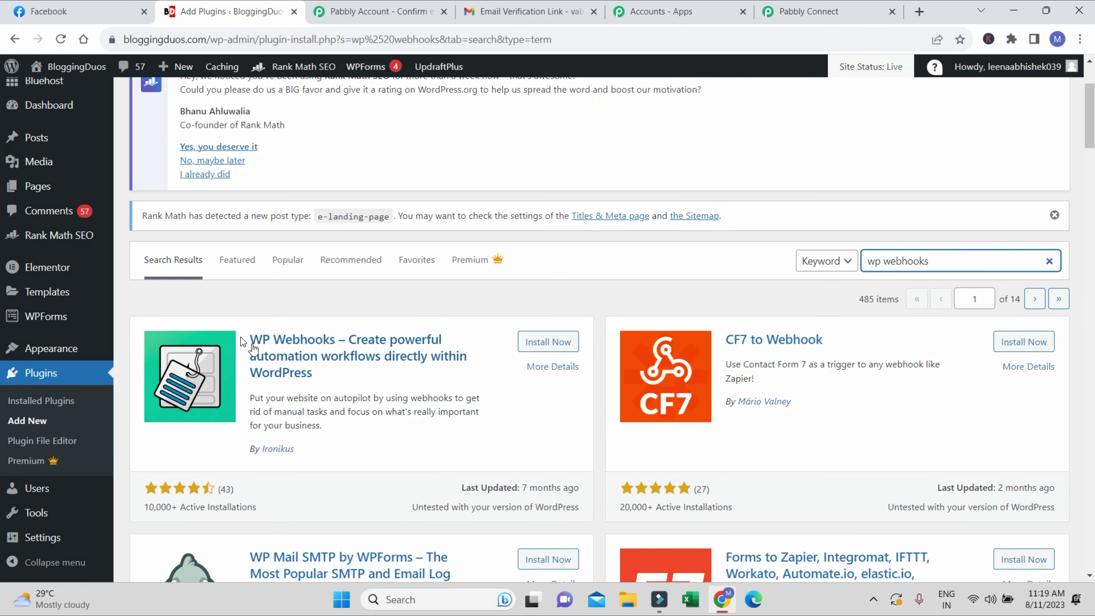
scroll(252, 347, down, 1)
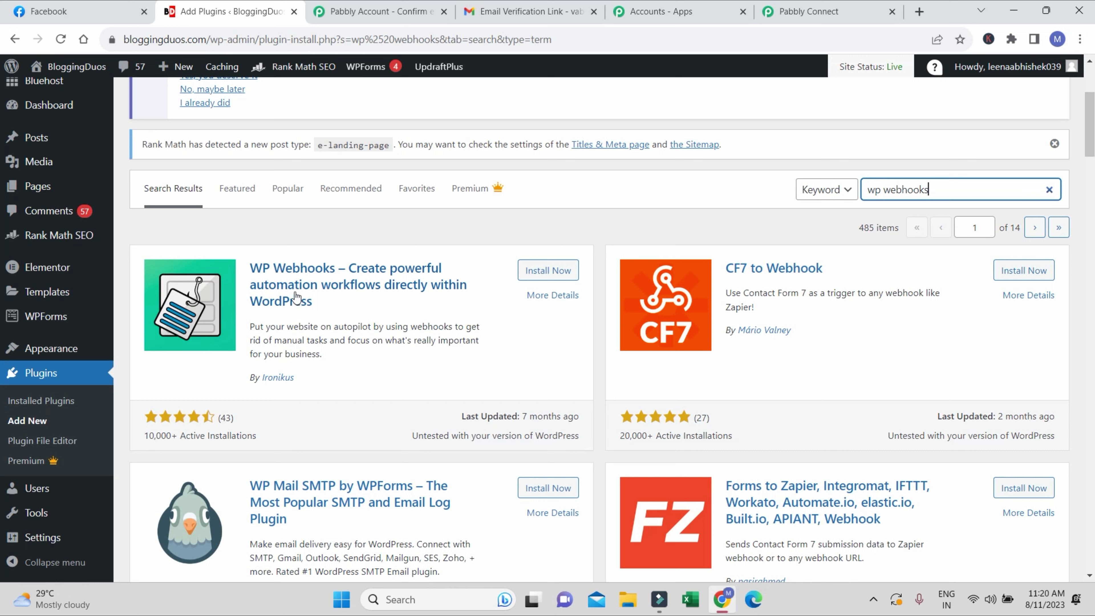
click(557, 274)
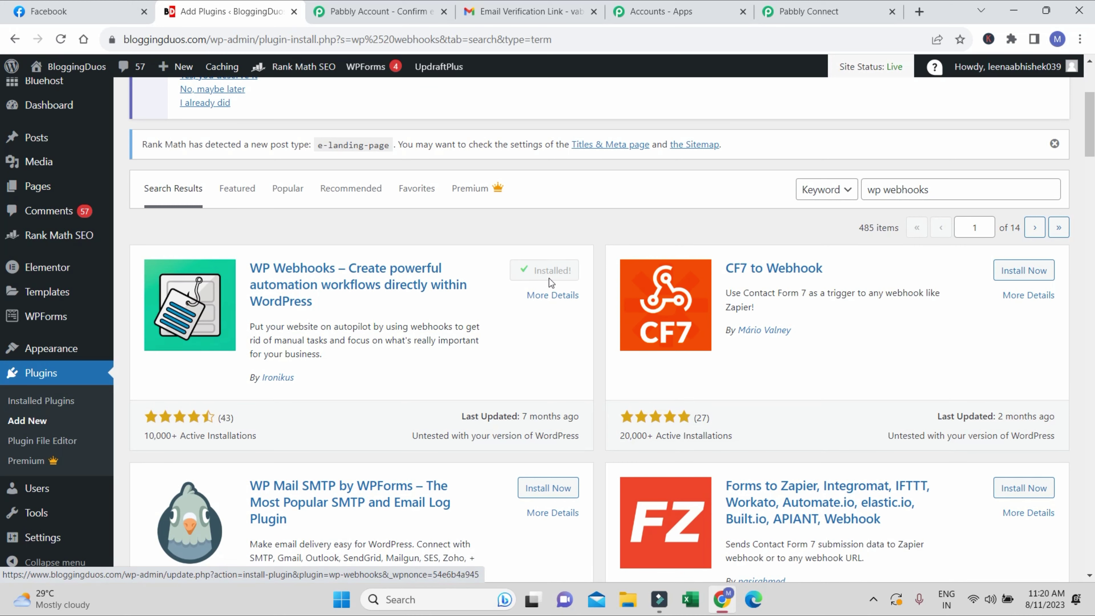
click(557, 272)
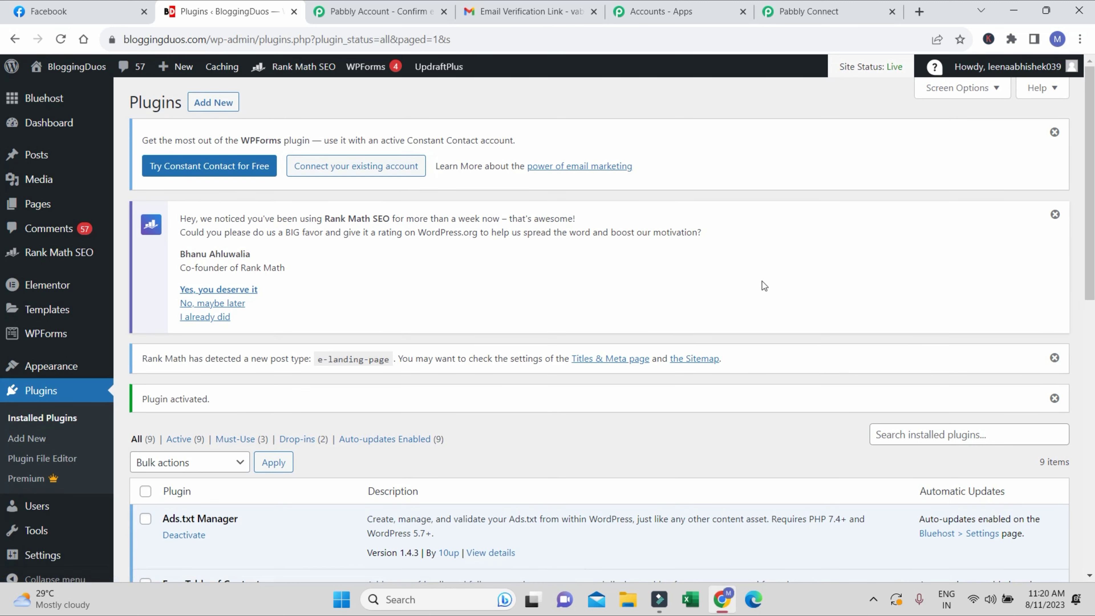
scroll(633, 304, down, 3)
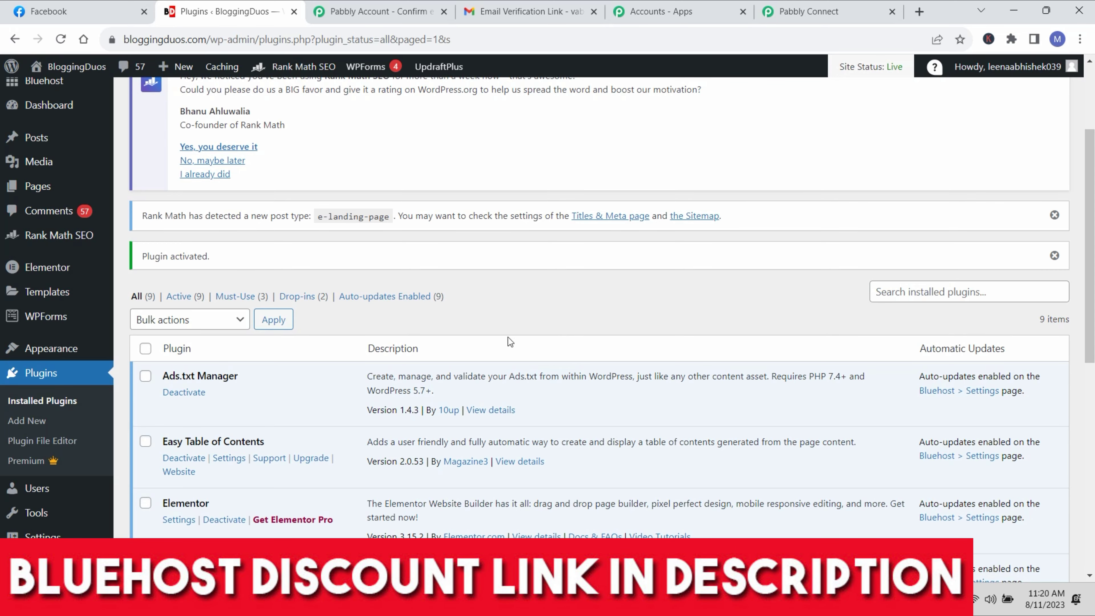
scroll(280, 361, down, 10)
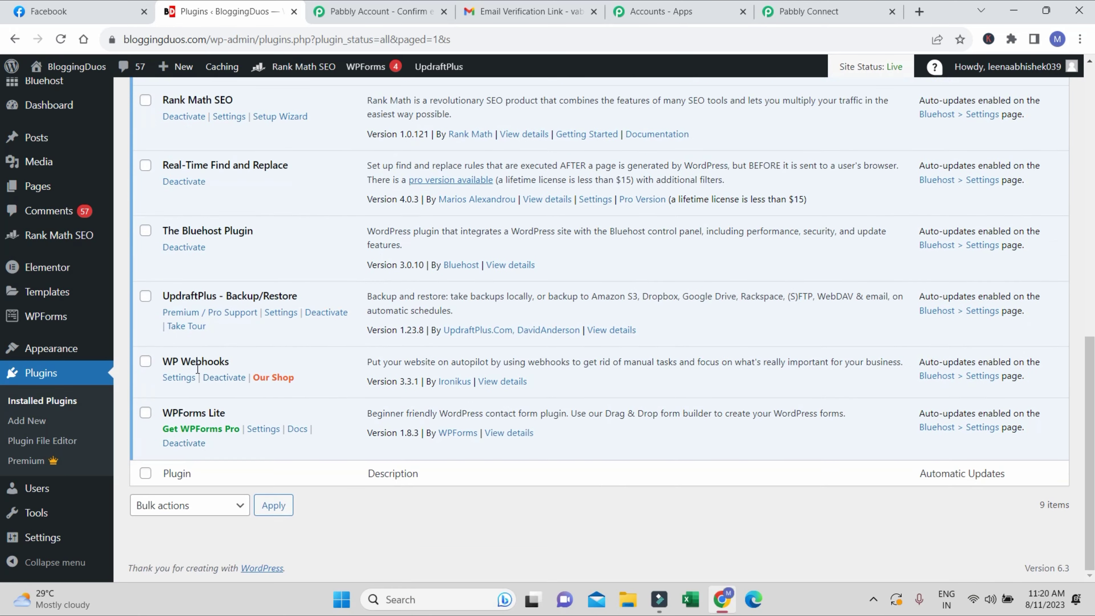
Step: Check the webhook setup instructions in Pabbly Connect, then open the Send Data page of the WP Webhooks settings in WordPress
click(798, 13)
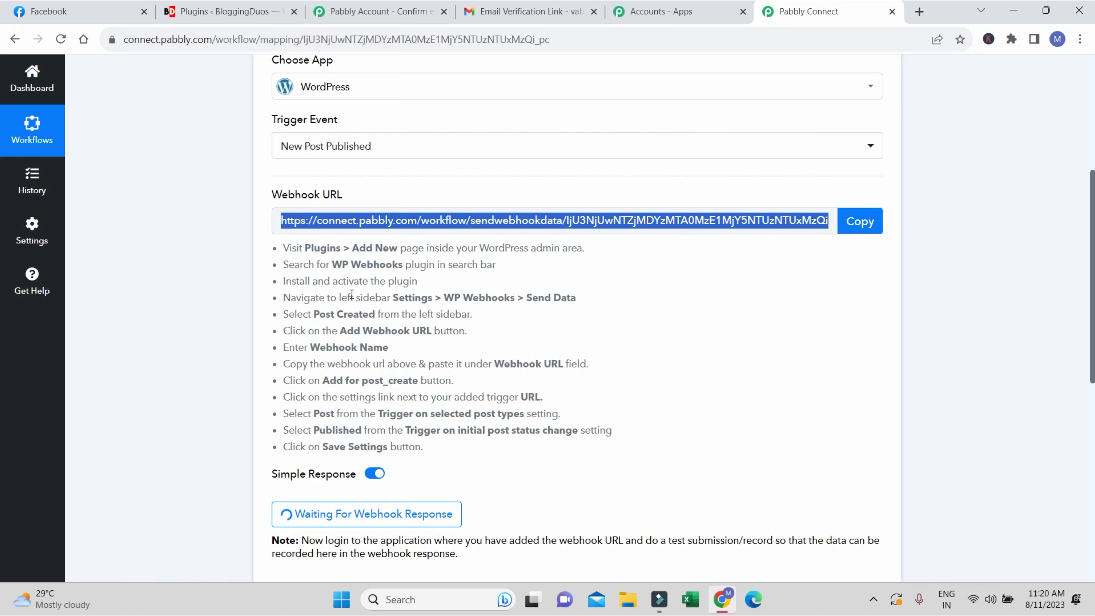
click(243, 12)
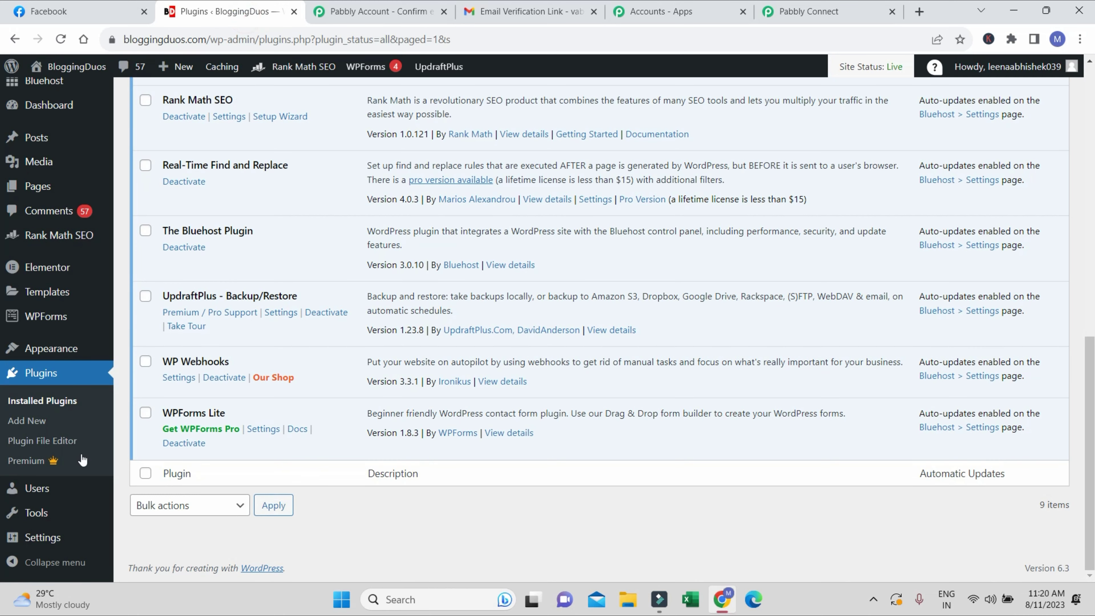
mouse_move(45, 537)
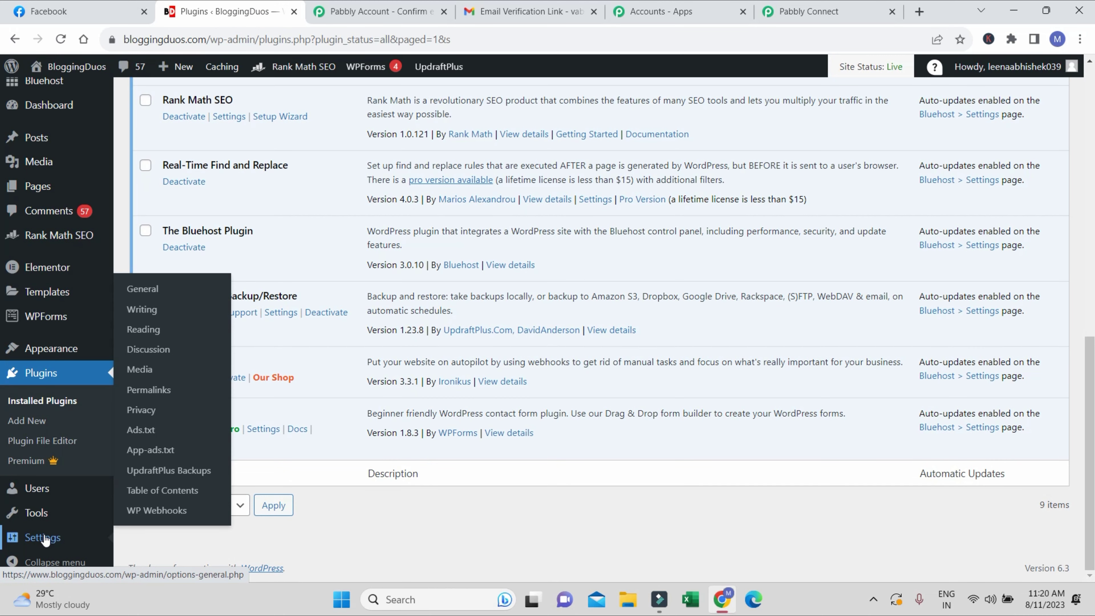
click(156, 513)
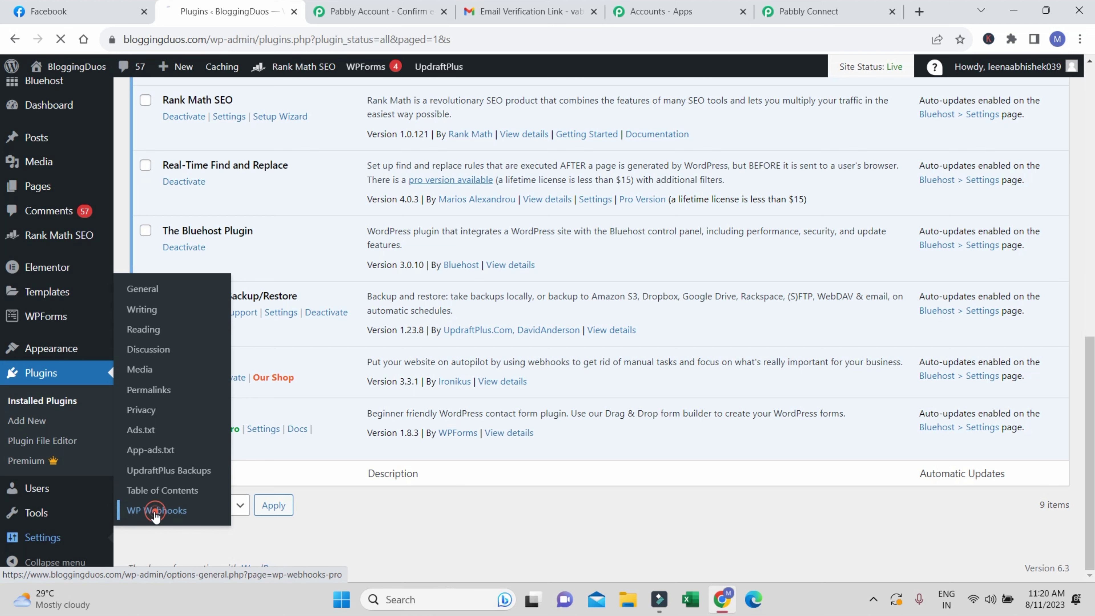
scroll(397, 309, down, 3)
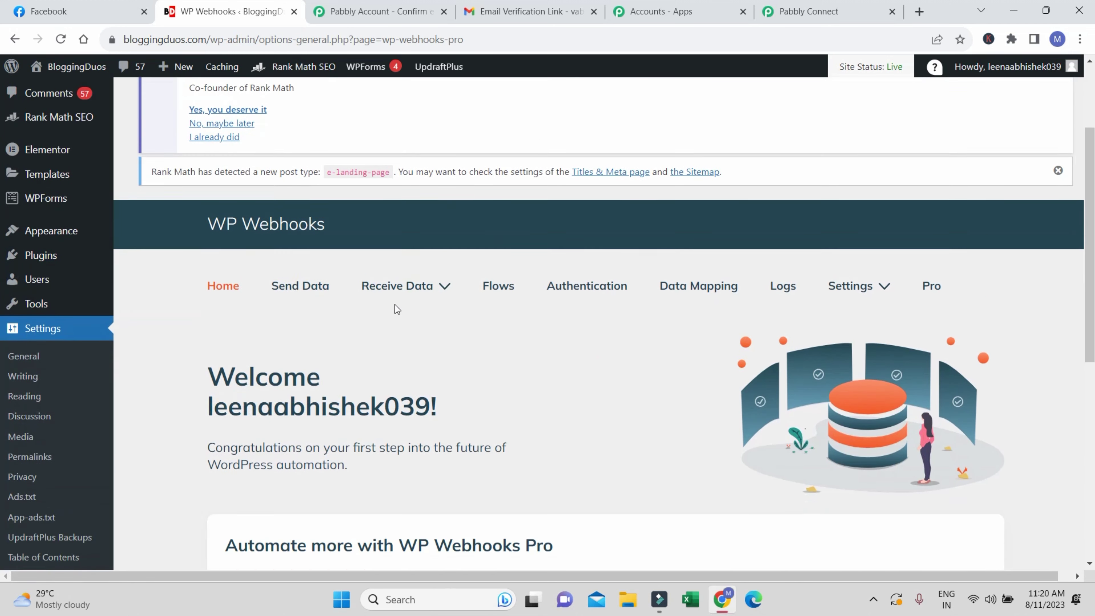
scroll(397, 309, down, 4)
scroll(301, 207, up, 3)
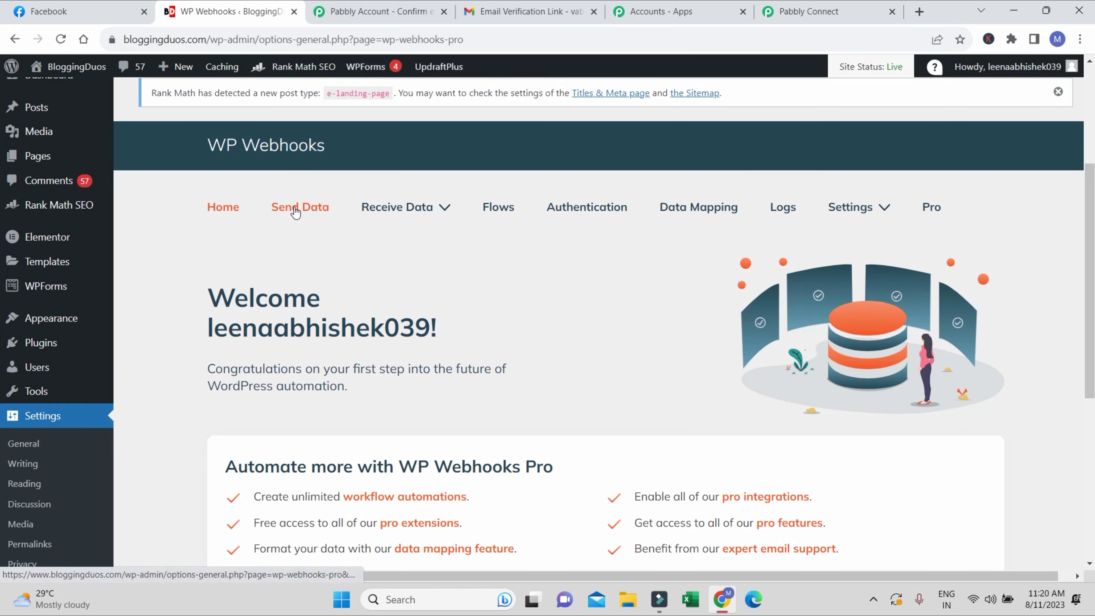
click(294, 212)
scroll(655, 261, down, 4)
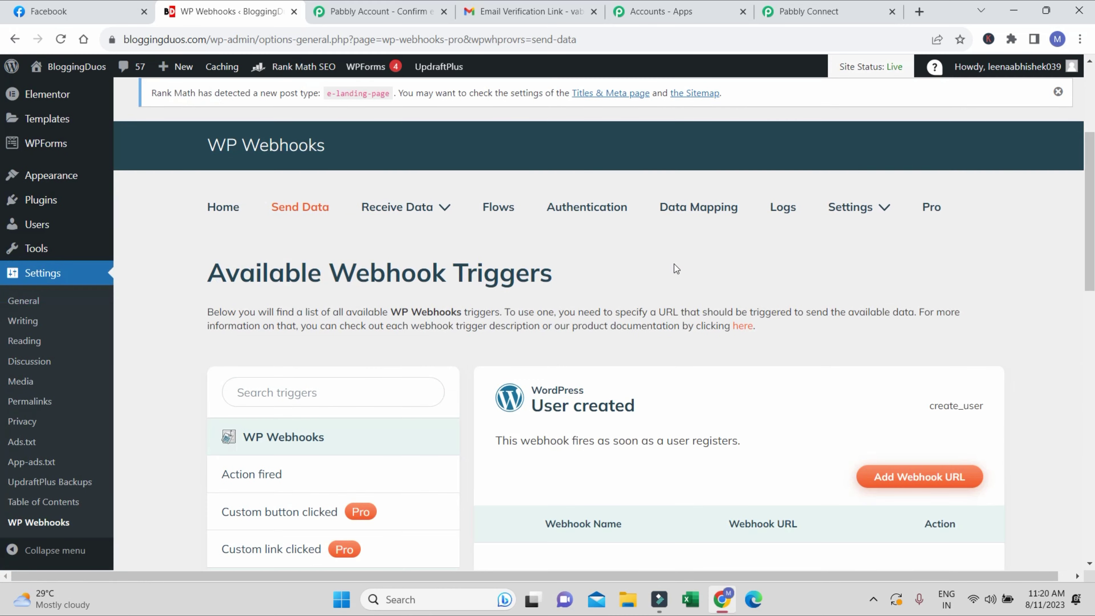
scroll(664, 267, down, 3)
Step: Recheck the Pabbly Connect instructions and select the Post created trigger in the WP Webhooks list of WordPress triggers
click(831, 12)
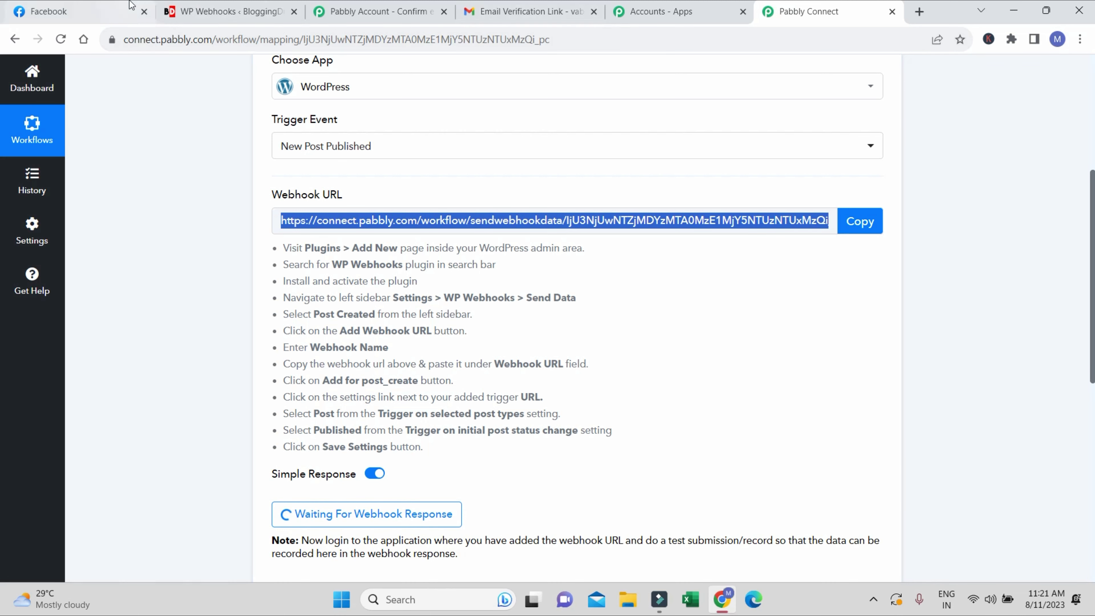
click(205, 13)
scroll(307, 384, up, 3)
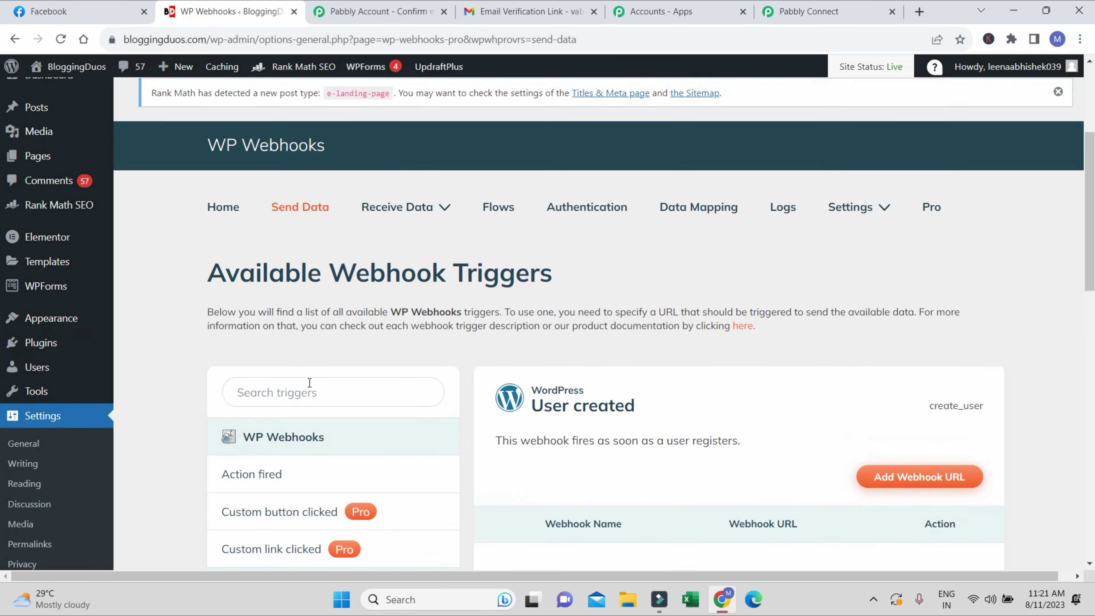
scroll(297, 383, down, 9)
scroll(297, 382, down, 3)
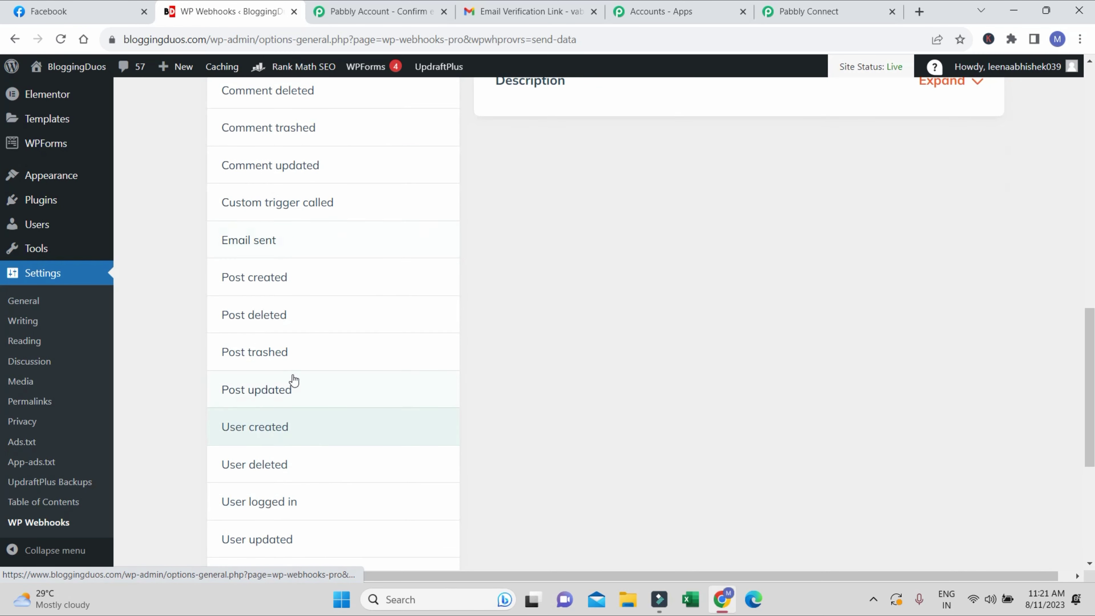
scroll(281, 363, down, 3)
scroll(289, 388, down, 2)
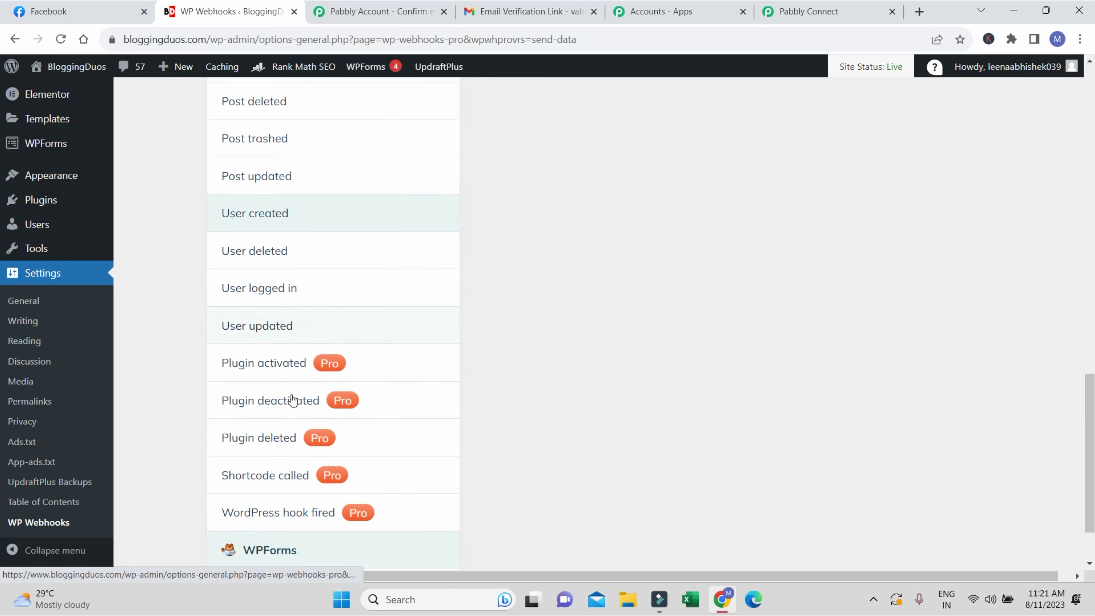
scroll(345, 292, up, 4)
scroll(347, 292, up, 1)
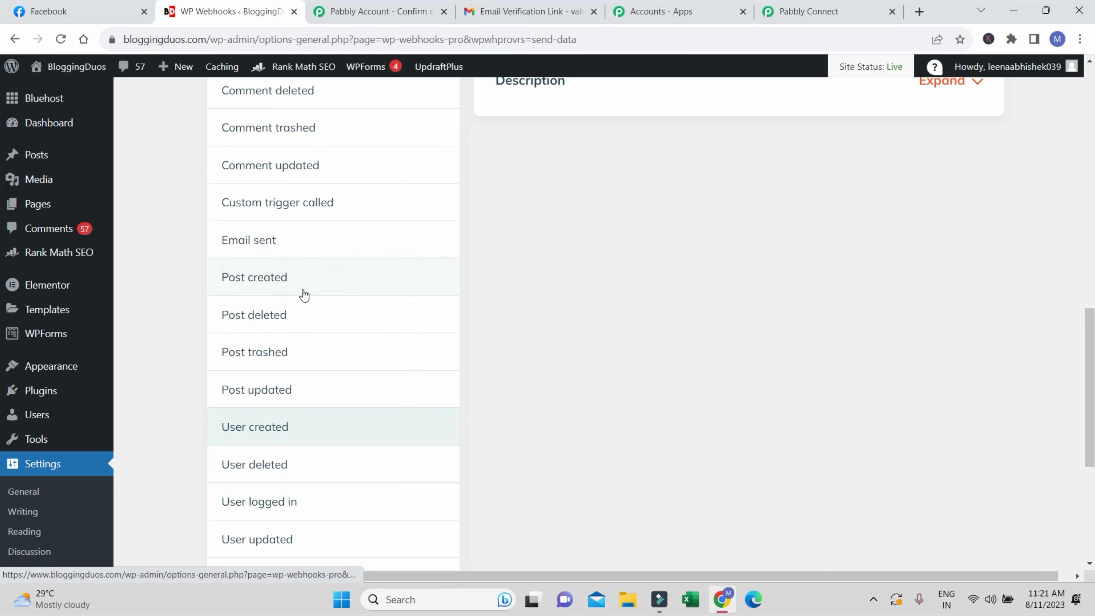
click(800, 11)
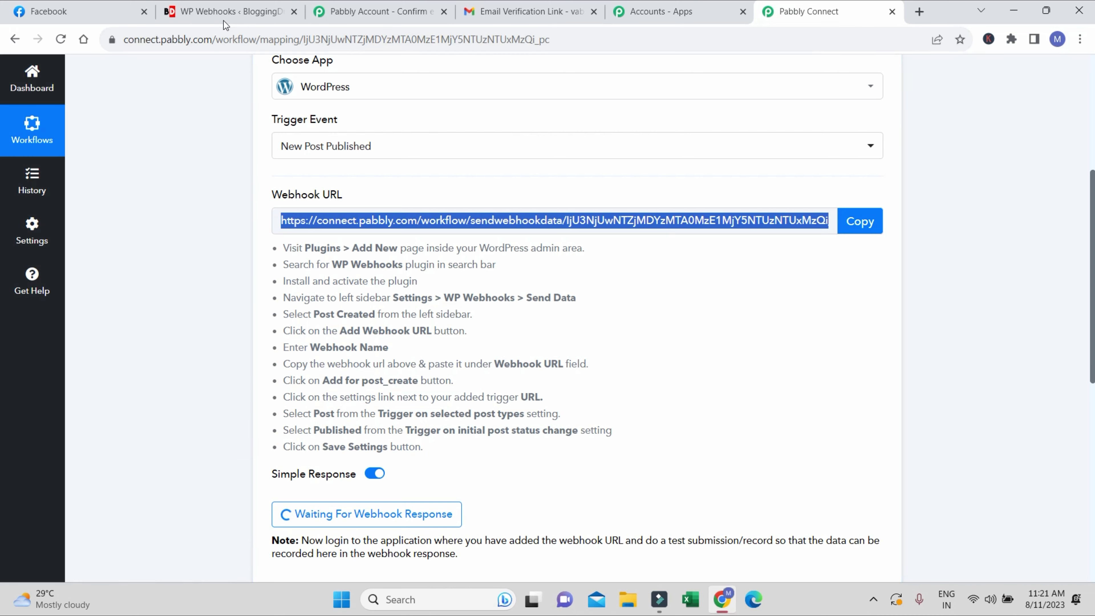
click(227, 13)
click(252, 281)
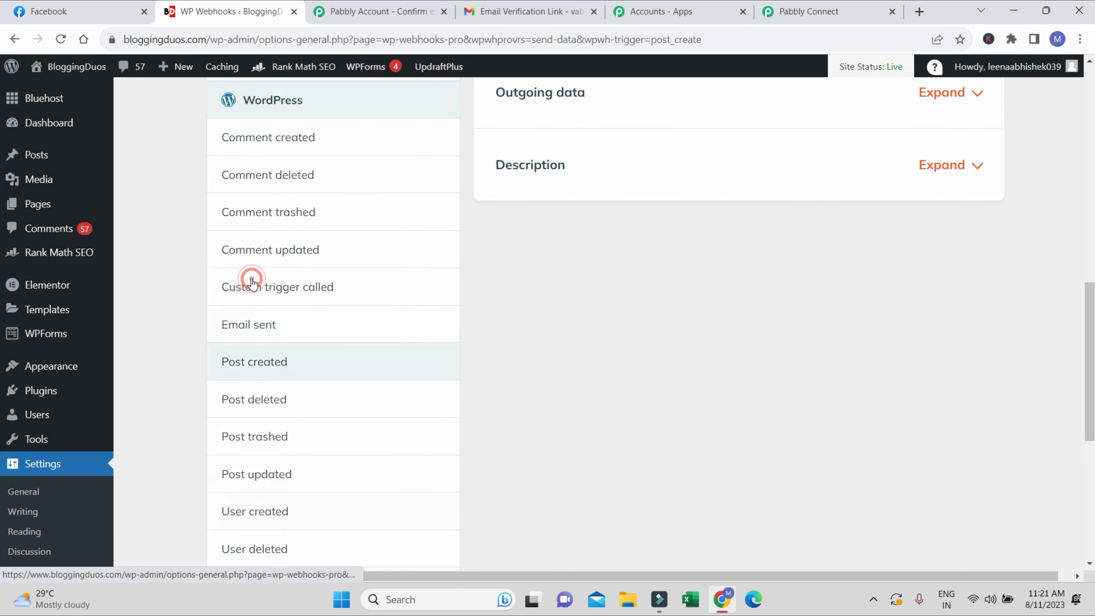
scroll(252, 280, up, 5)
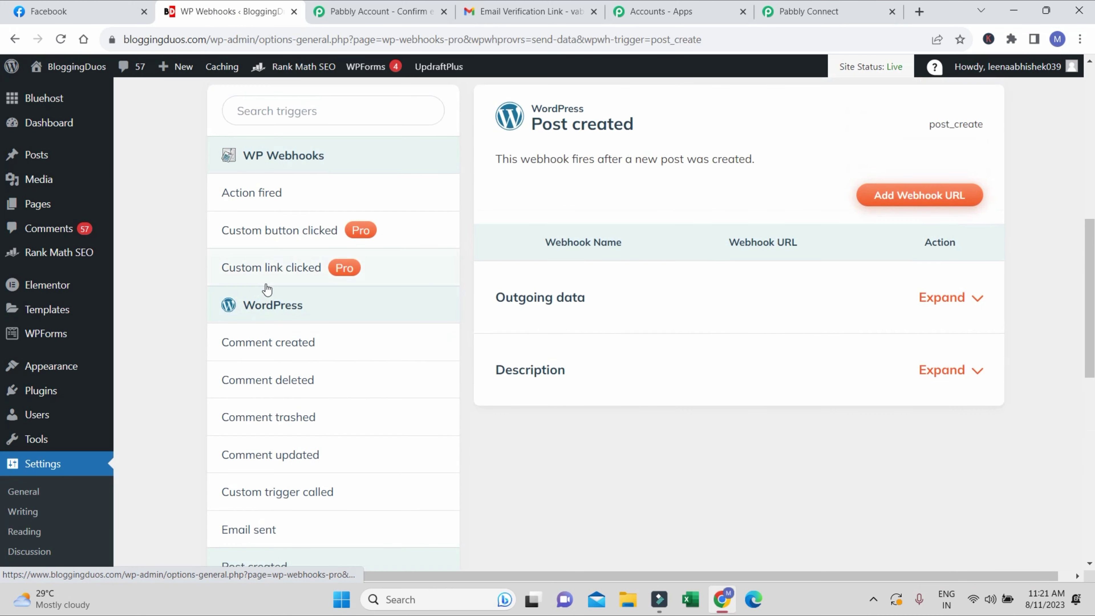
Step: Start a new webhook URL for the Post created trigger in WP Webhooks and name it Pabbly-wordpress
click(818, 10)
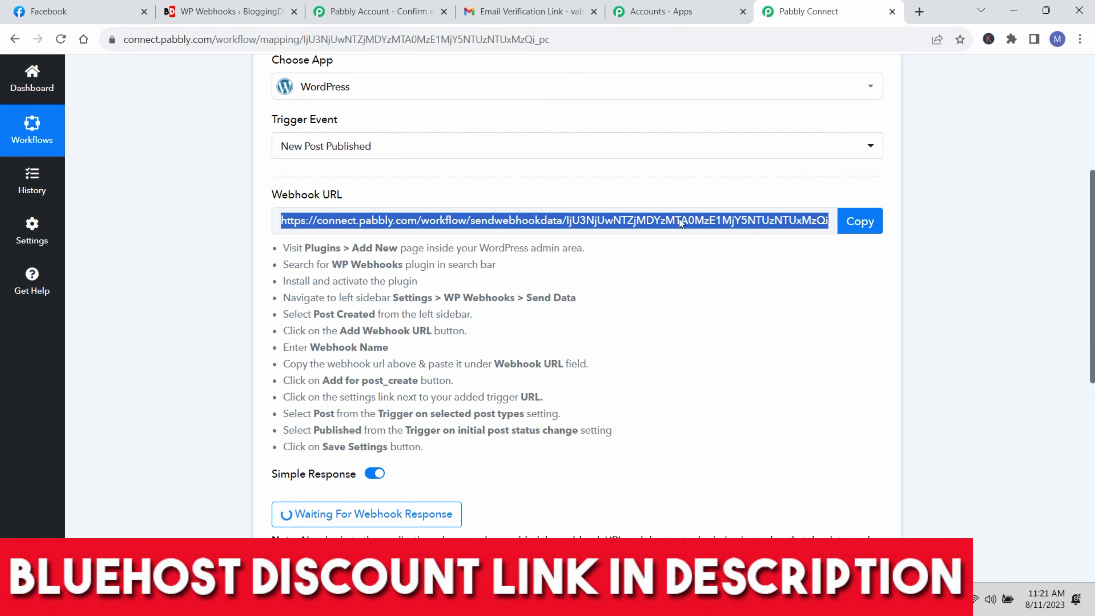
click(258, 17)
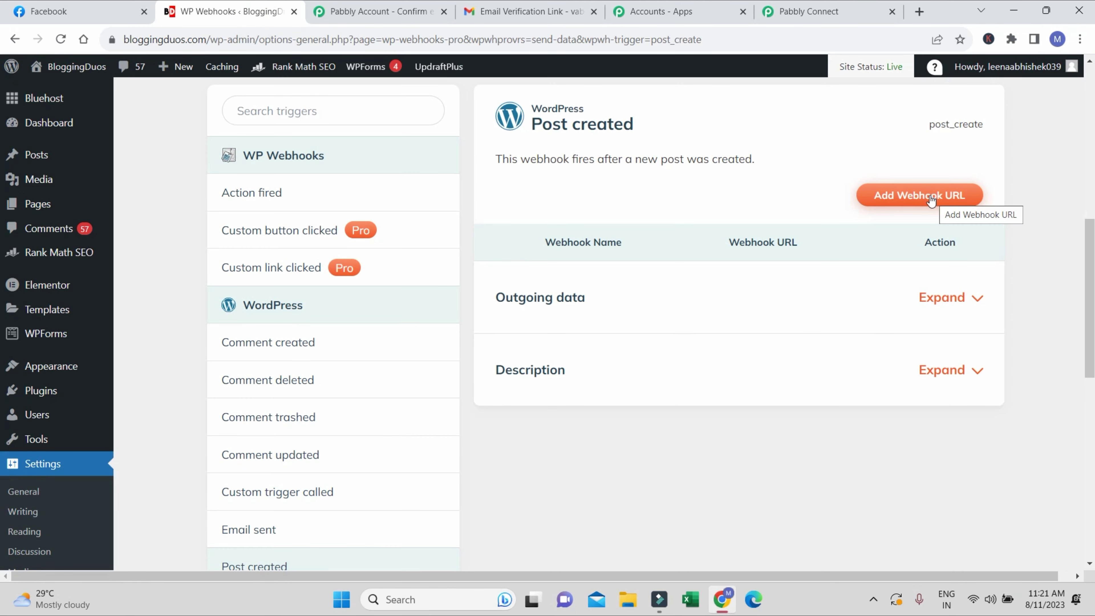
click(910, 195)
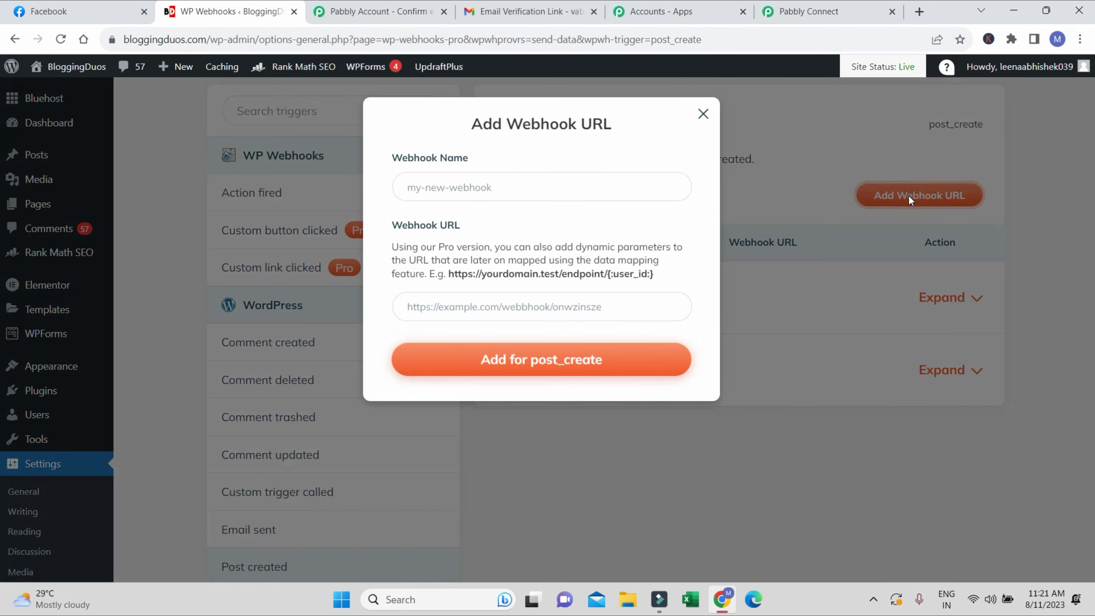
click(470, 184)
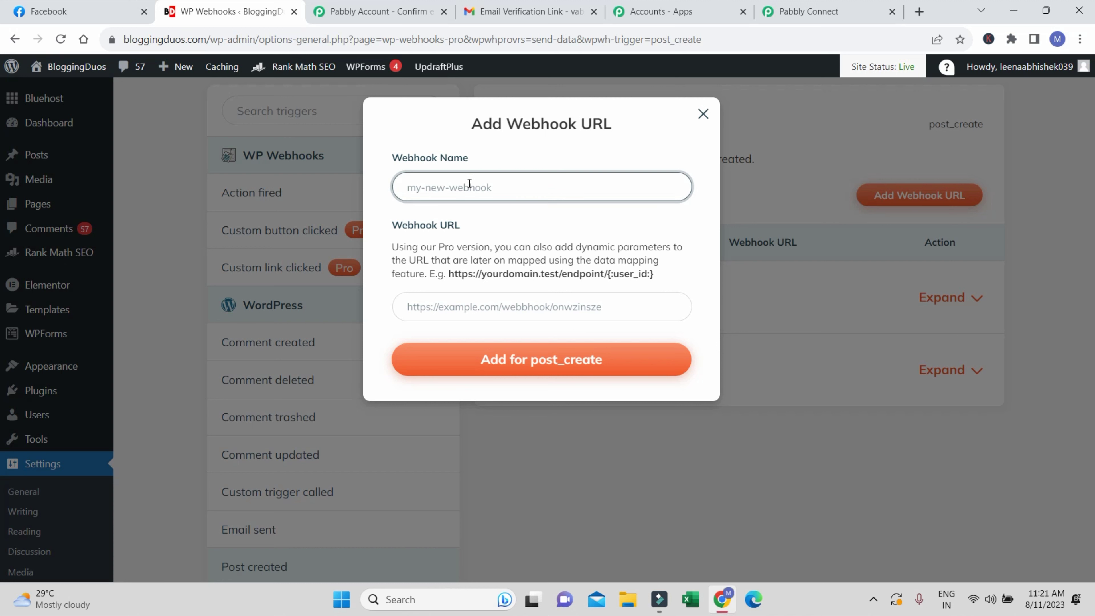
text(Pabbly-wordpress)
click(436, 188)
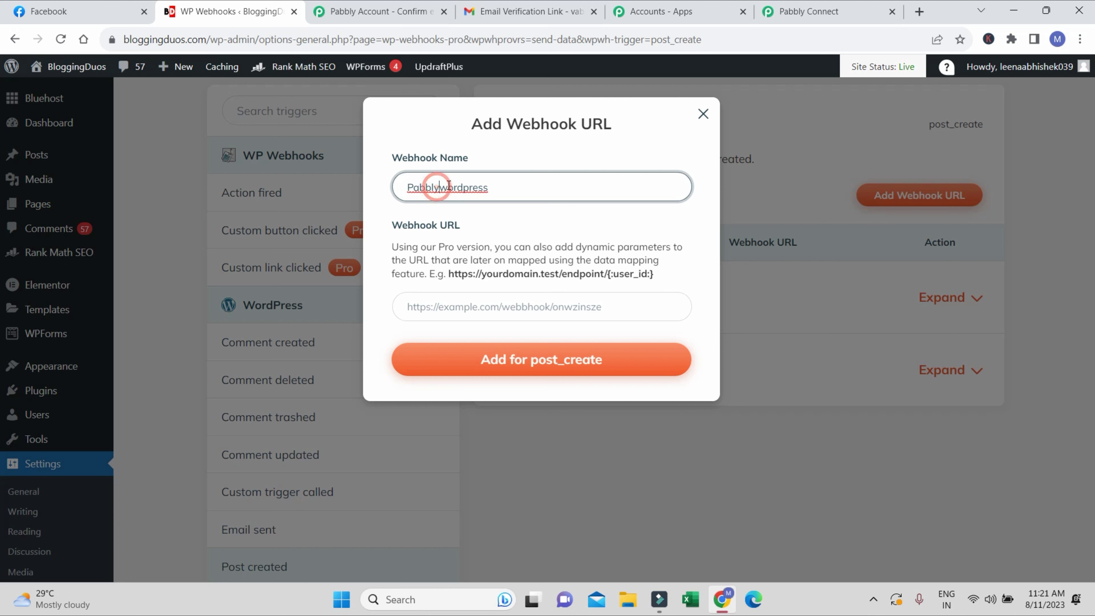
text(-)
triple_click(565, 190)
key(ctrl+c)
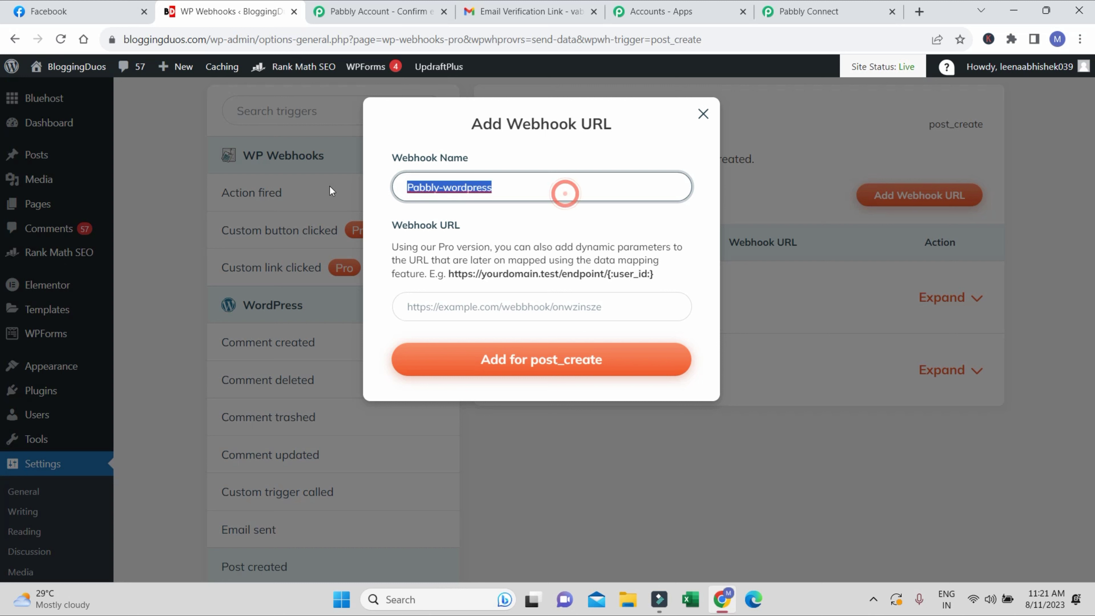
key(BackSpace)
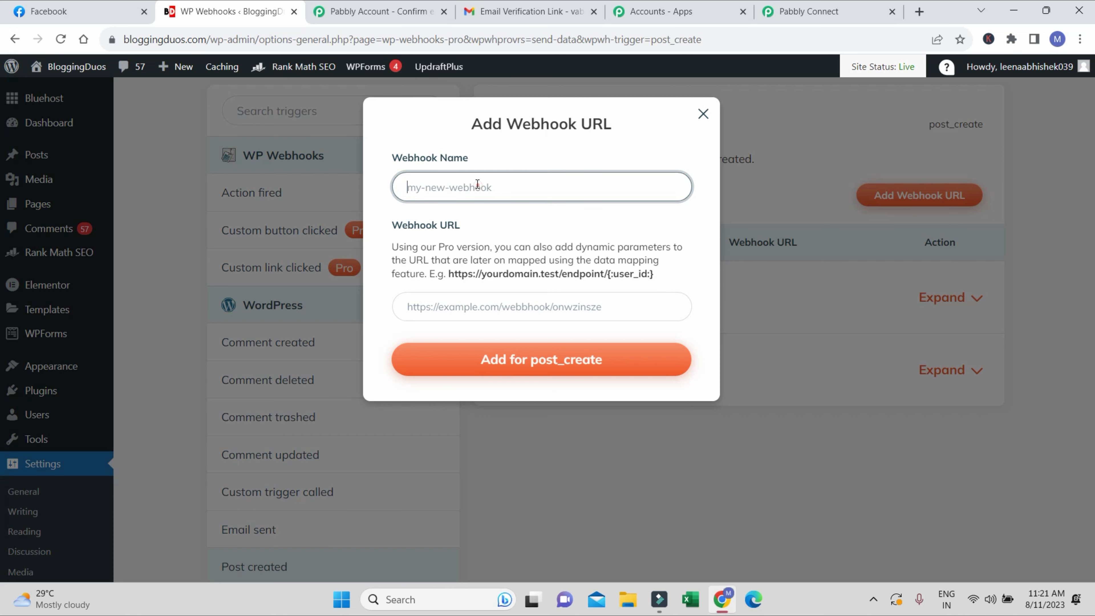
key(ctrl+v)
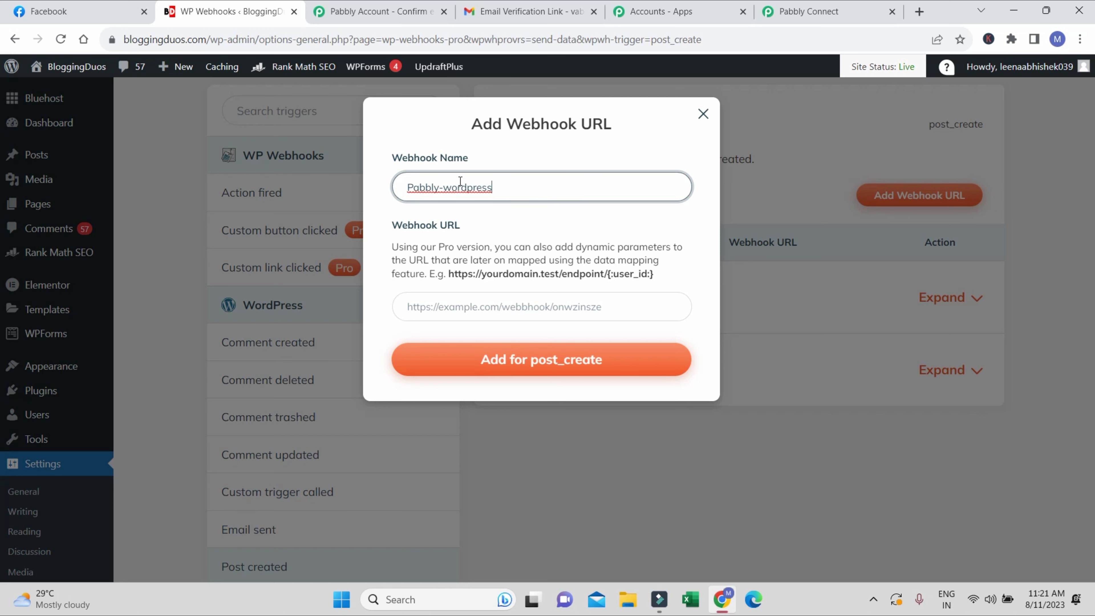
Step: Copy the webhook URL from Pabbly Connect into the new webhook's URL field and add the webhook for post_create
click(464, 312)
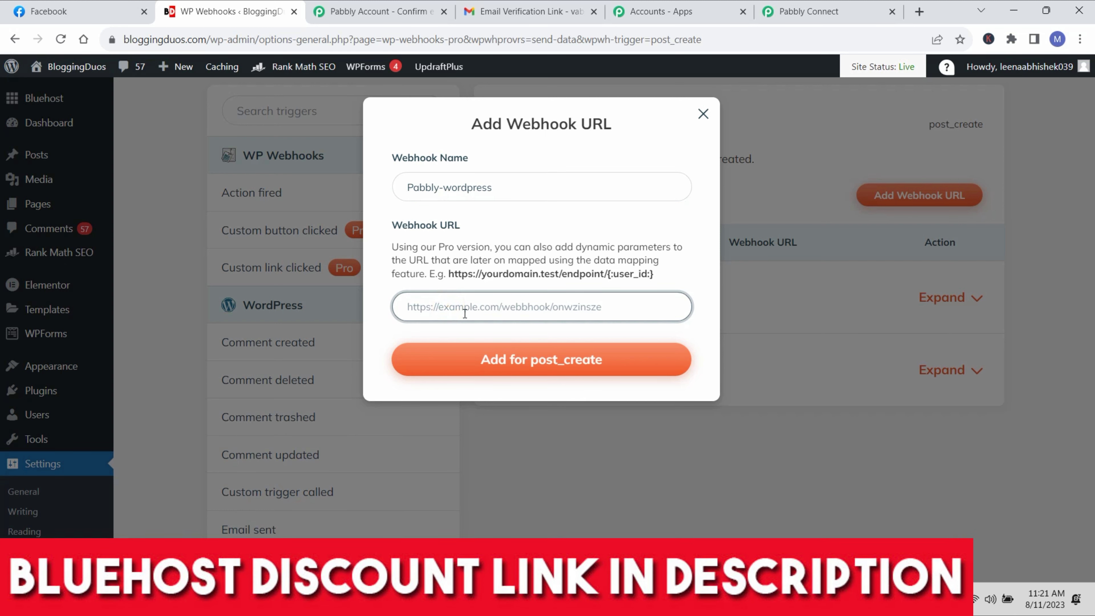
click(806, 11)
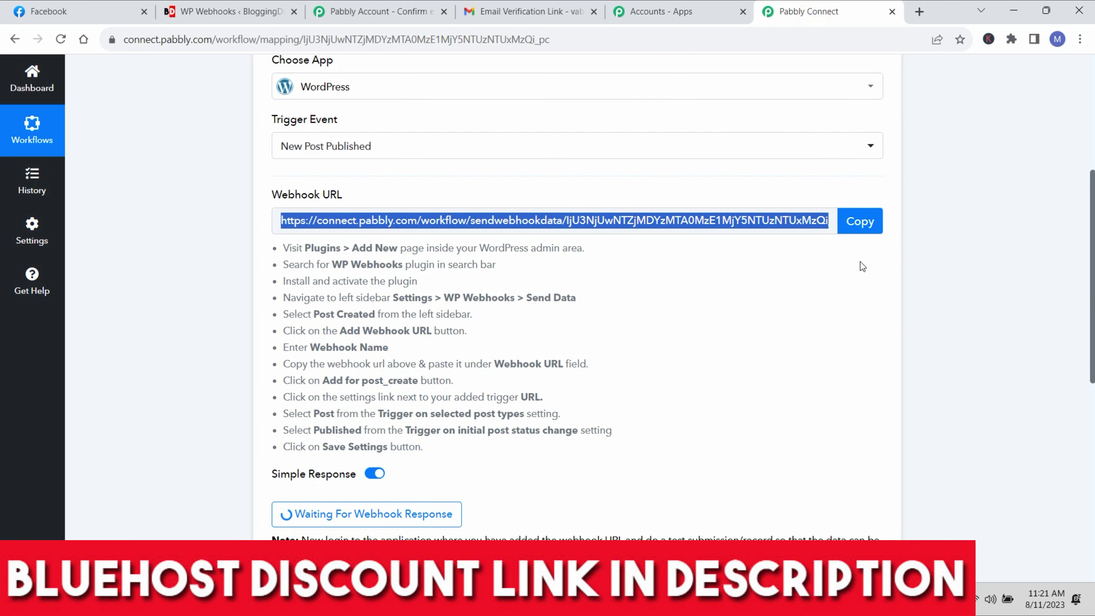
click(860, 222)
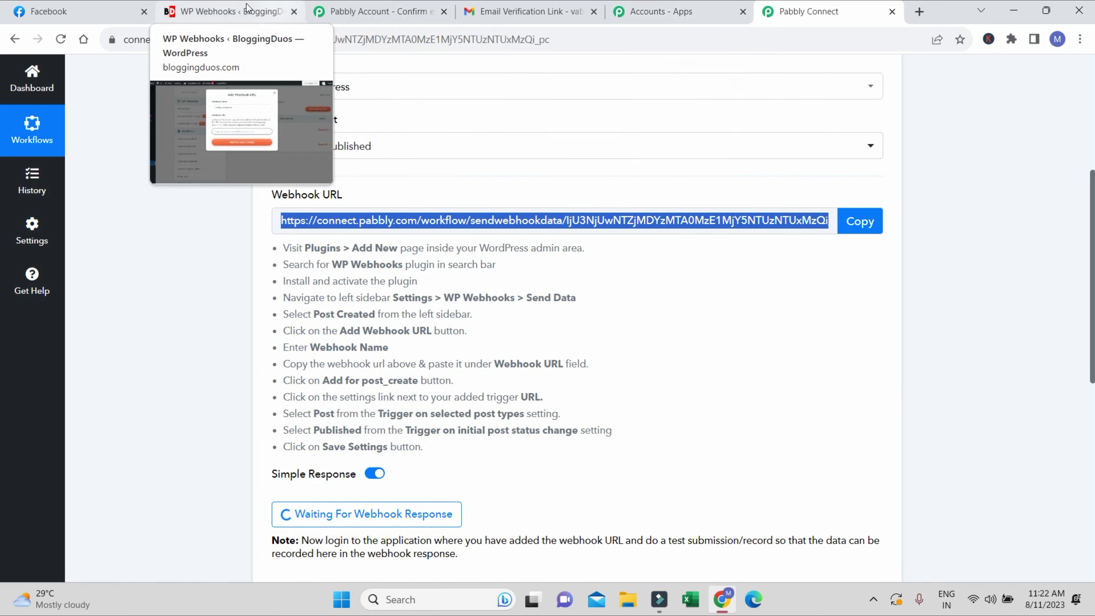
click(234, 11)
right_click(522, 307)
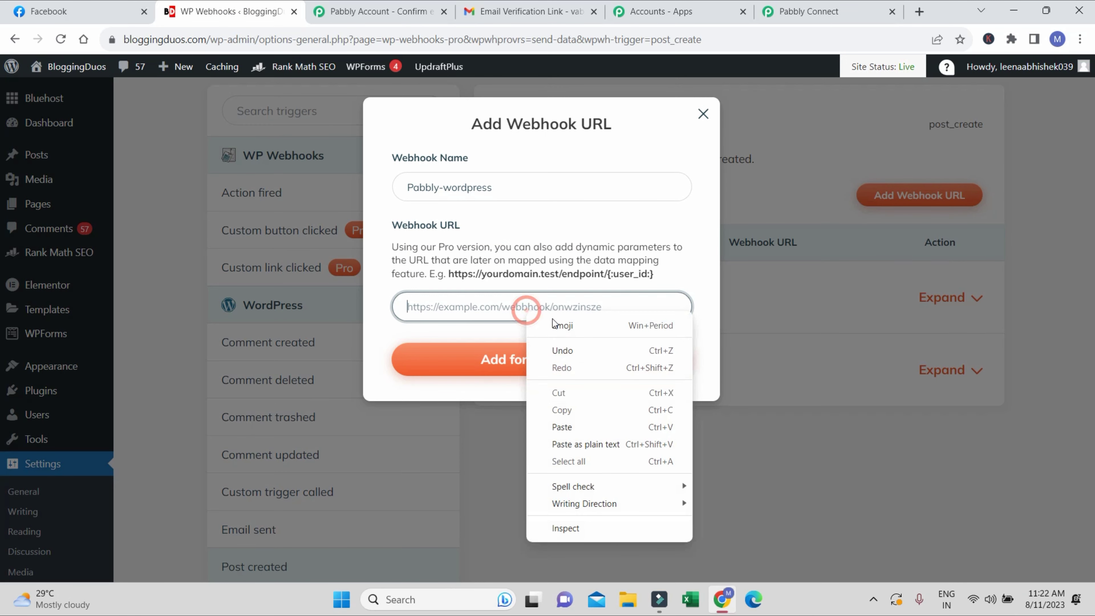
click(572, 424)
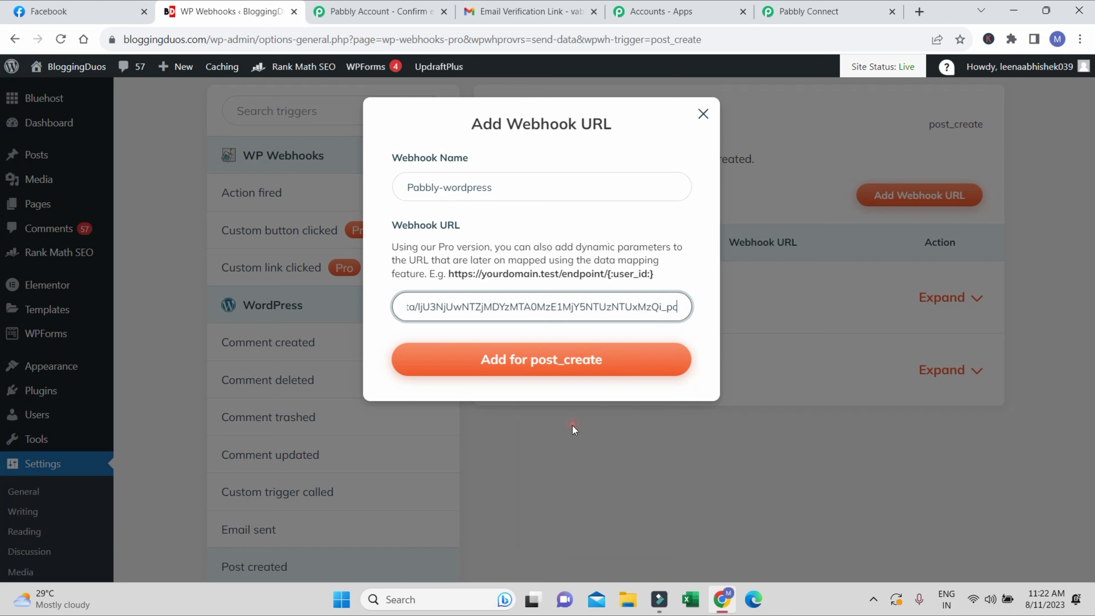
click(540, 368)
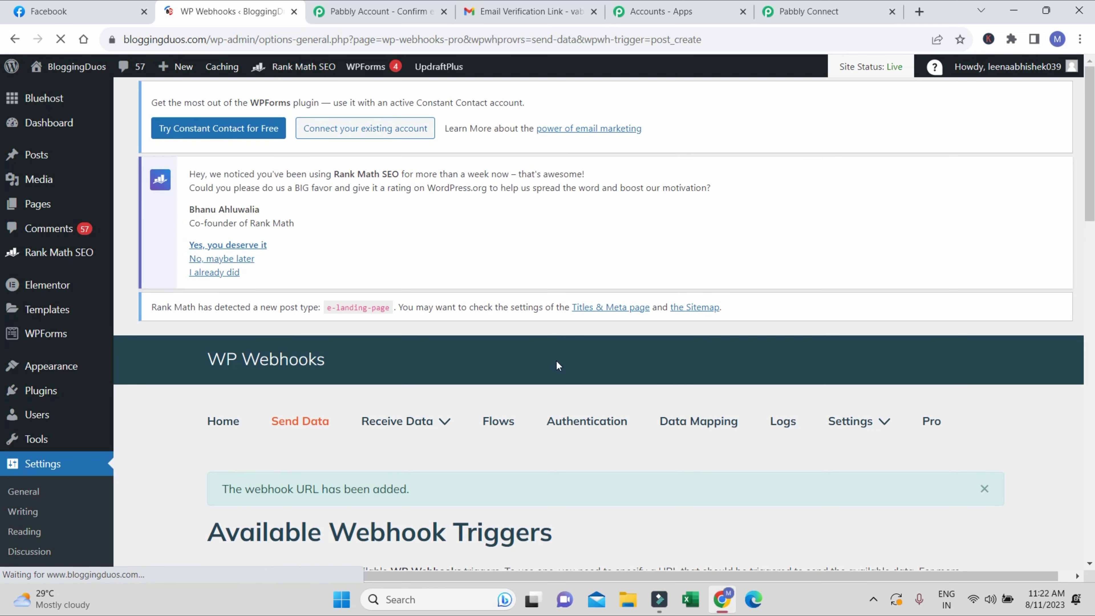
scroll(645, 326, down, 5)
scroll(645, 326, down, 10)
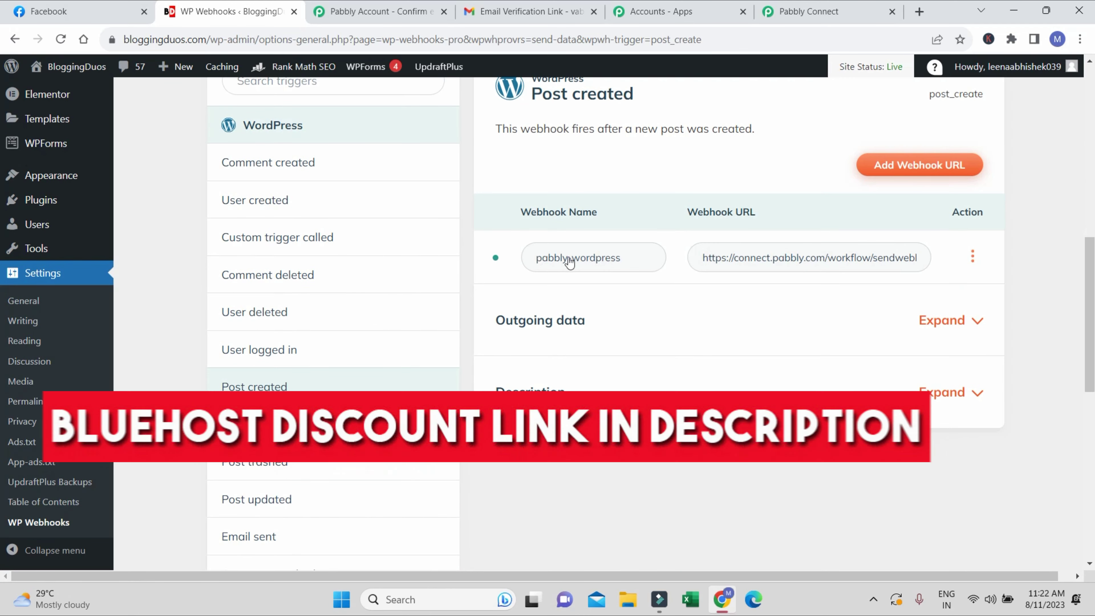
Step: Following the Pabbly Connect instructions, open the pabbly-wordpress webhook's settings and select Post as the post type that fires the trigger
click(812, 10)
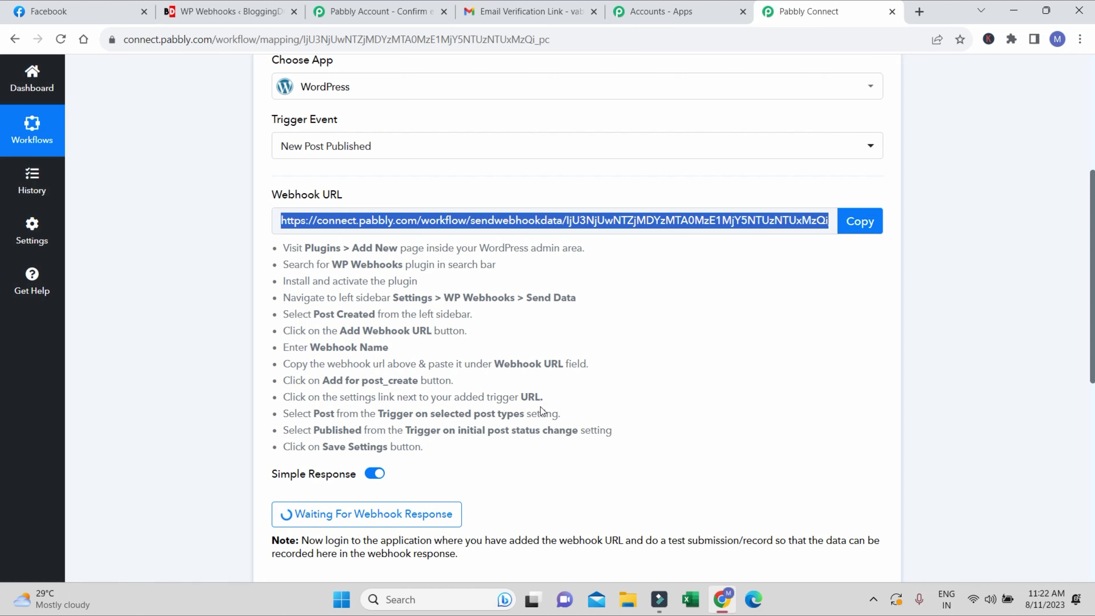
click(251, 12)
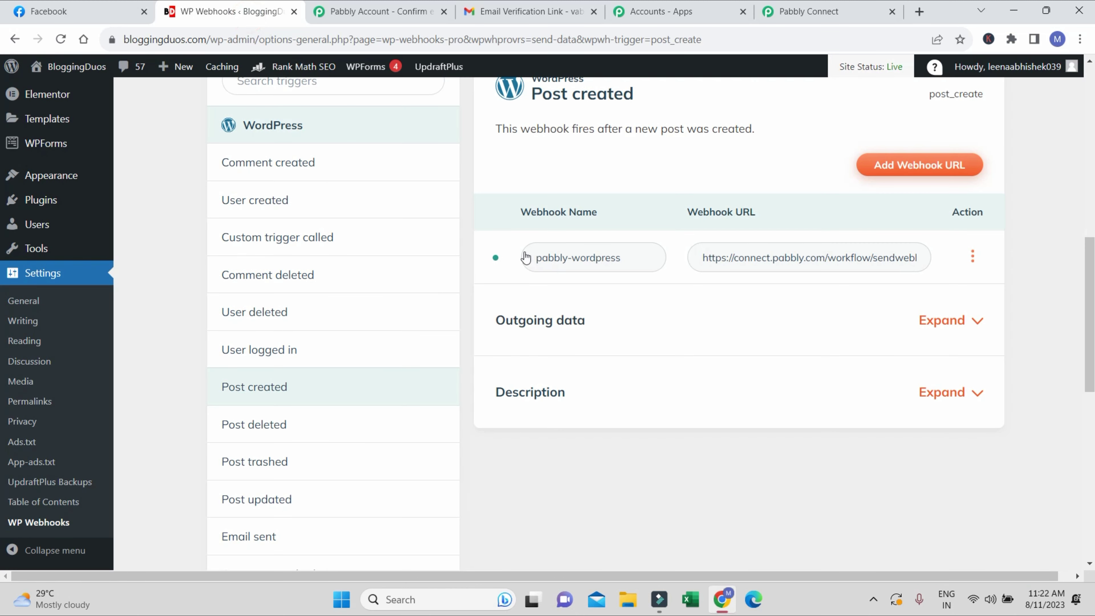
click(974, 259)
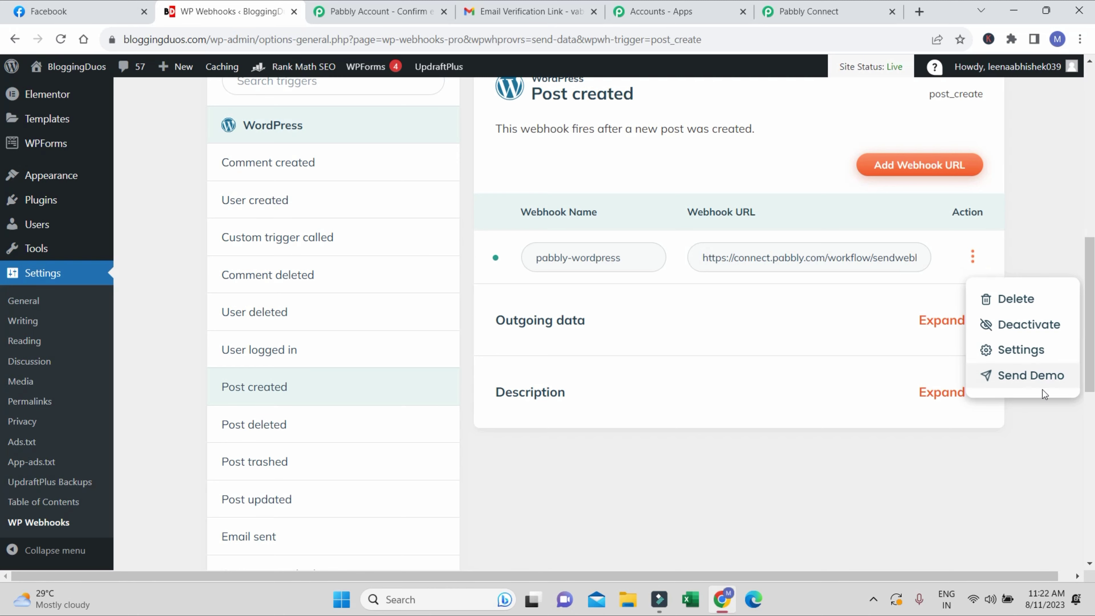
click(1019, 358)
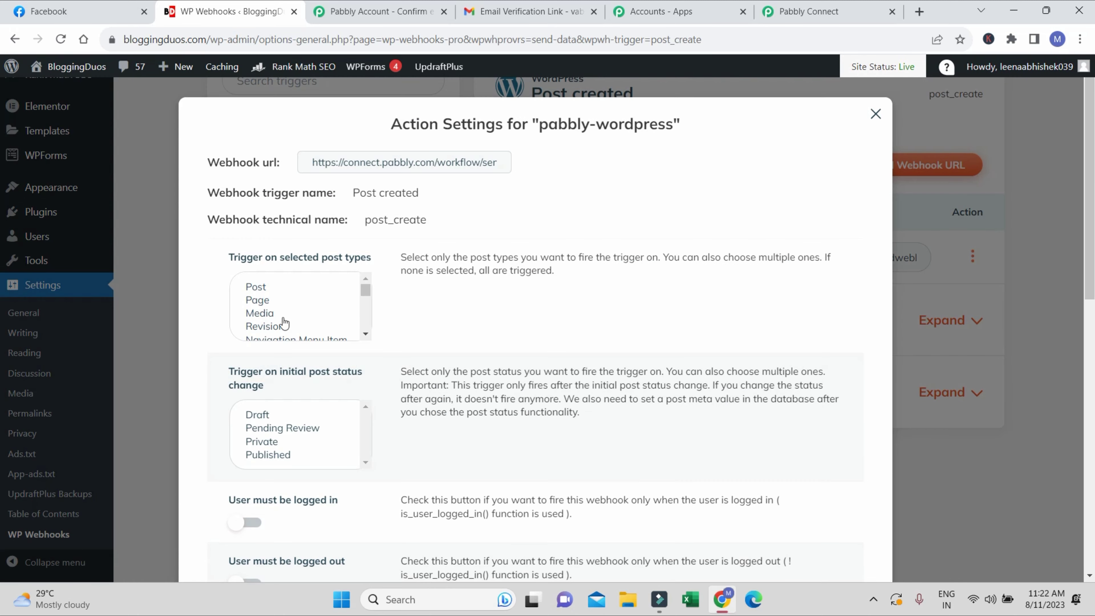
click(810, 12)
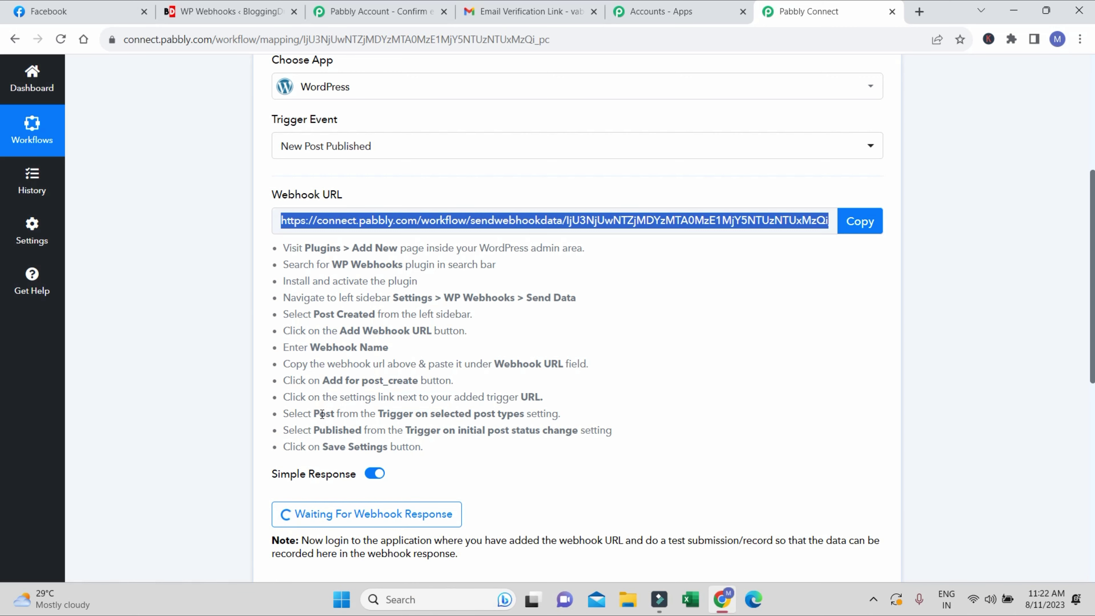
click(224, 11)
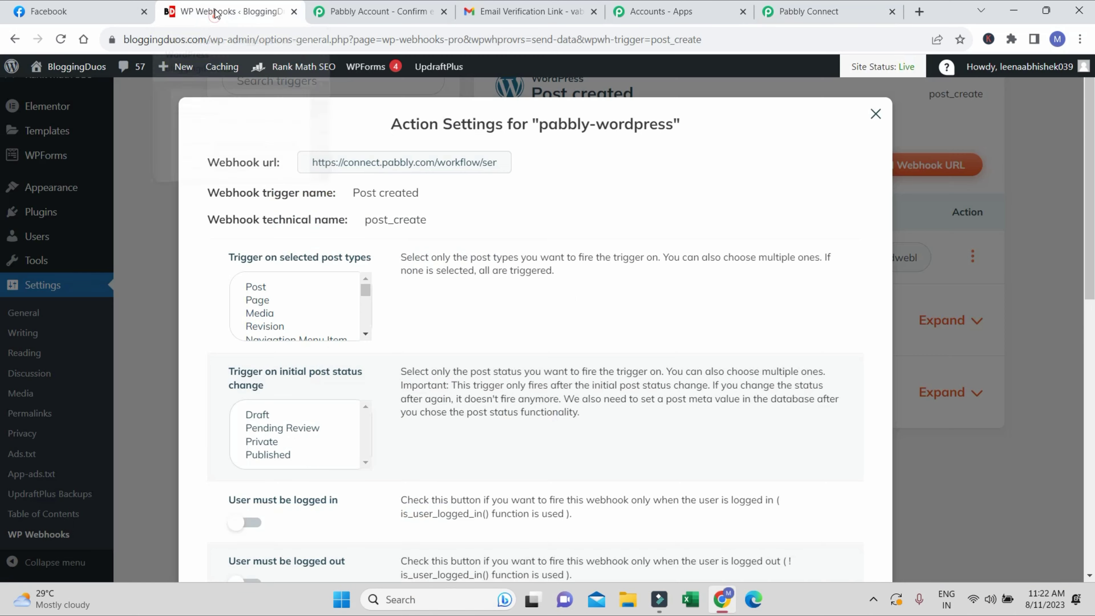
drag(232, 258, 355, 262)
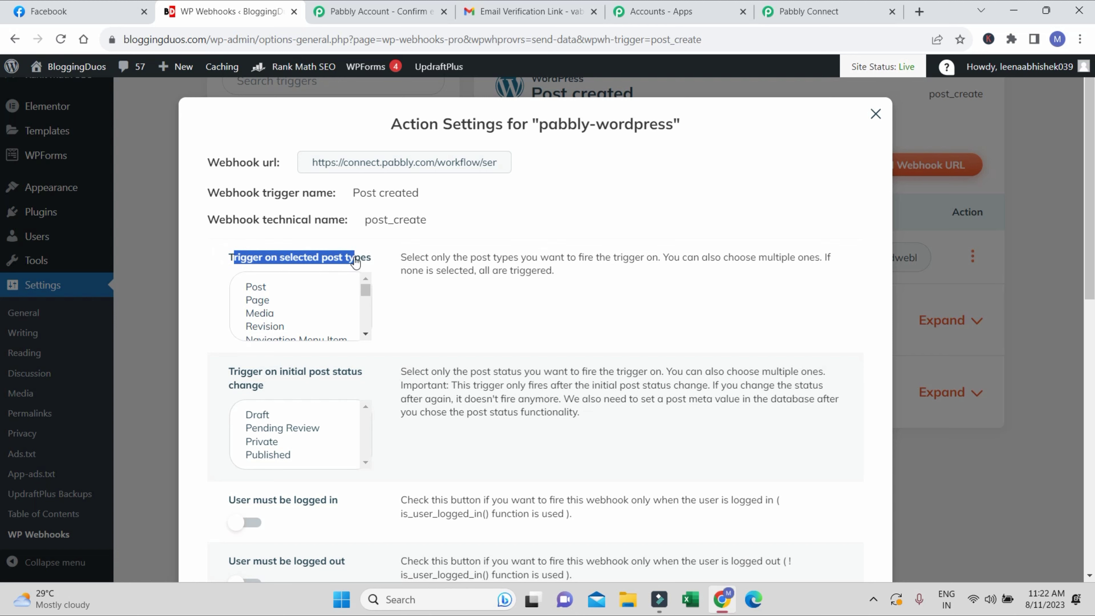
click(257, 287)
Step: Check the next Pabbly Connect instruction and select Published for the webhook's trigger on initial post status change
click(806, 12)
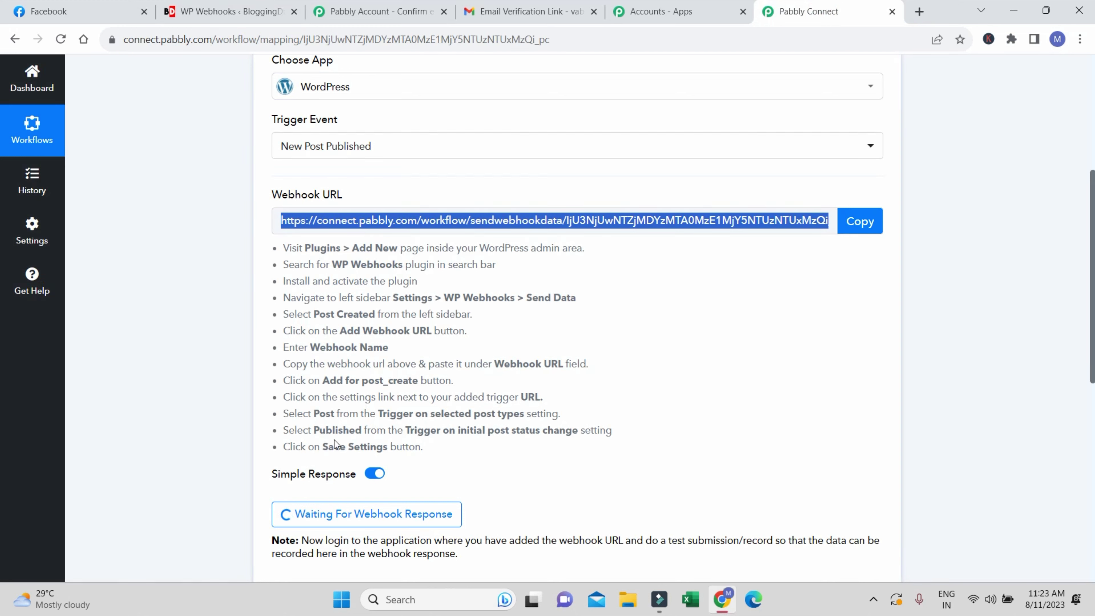
click(226, 11)
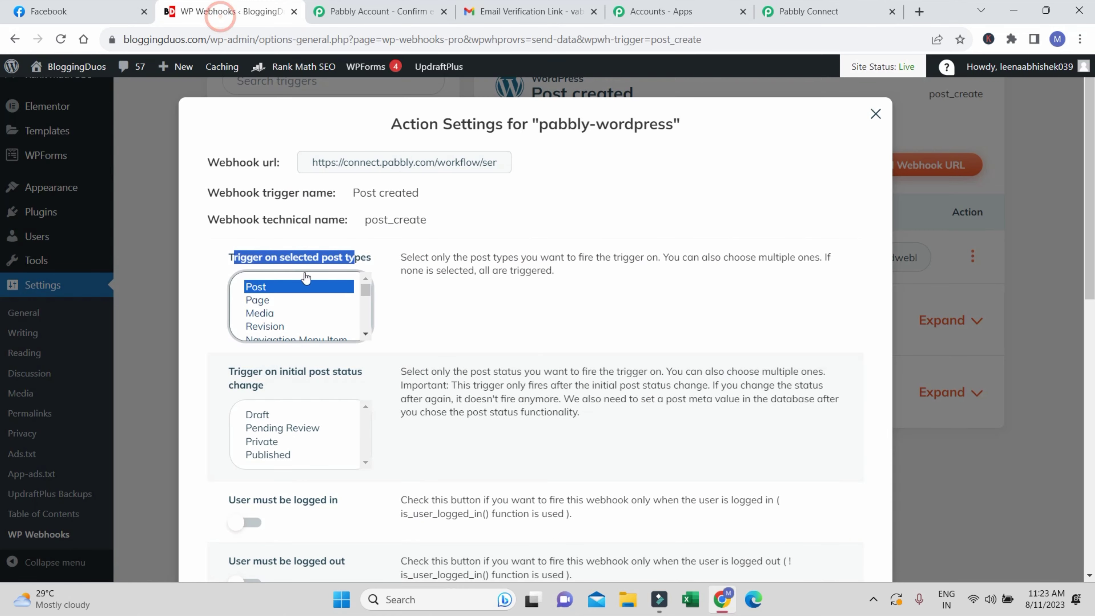
scroll(301, 276, down, 3)
scroll(401, 455, down, 1)
scroll(401, 455, down, 1)
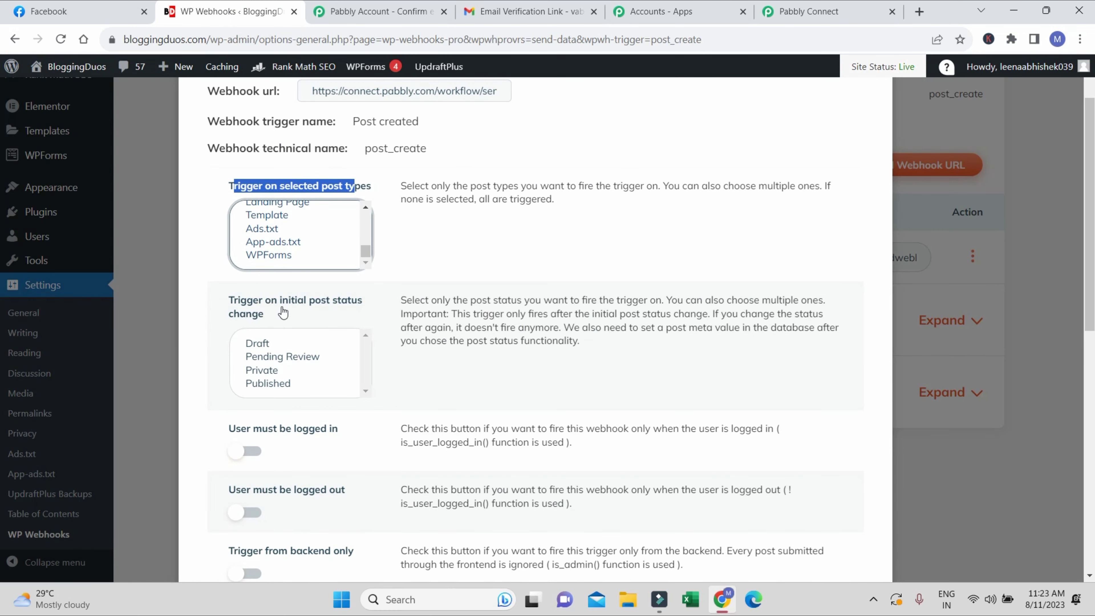
scroll(276, 372, down, 2)
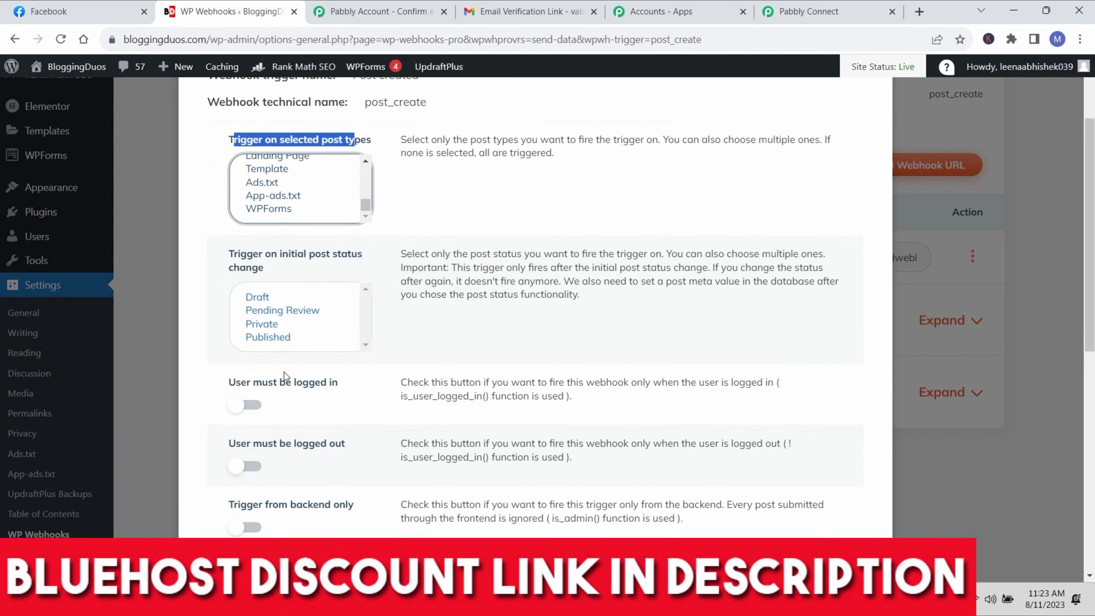
click(274, 314)
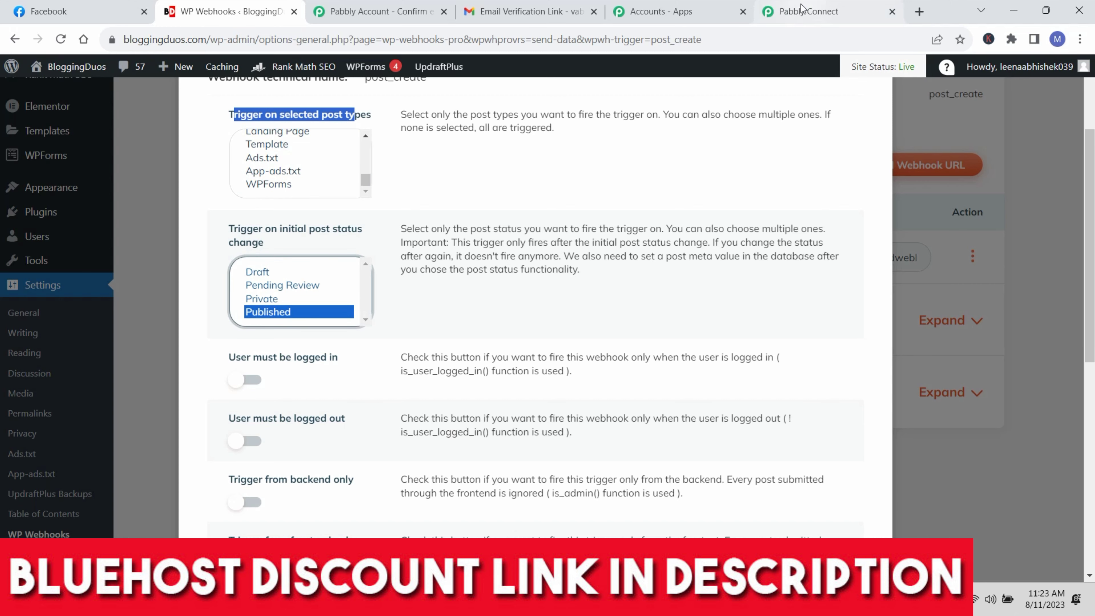
Step: Save the pabbly-wordpress action settings as the Pabbly Connect instructions direct, then close the settings dialog
click(797, 12)
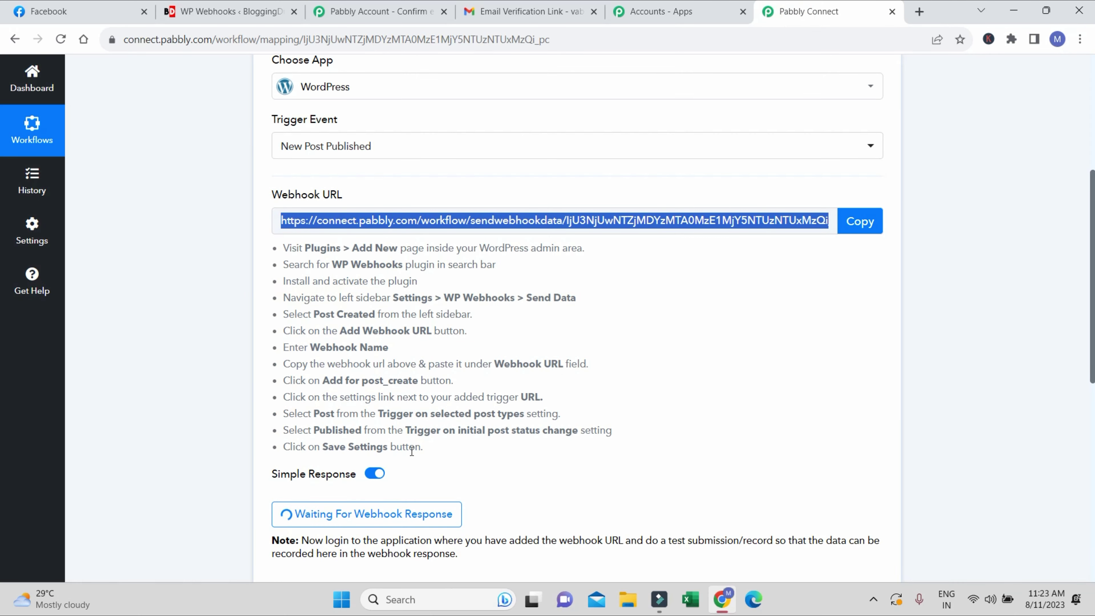
click(228, 11)
scroll(592, 288, down, 10)
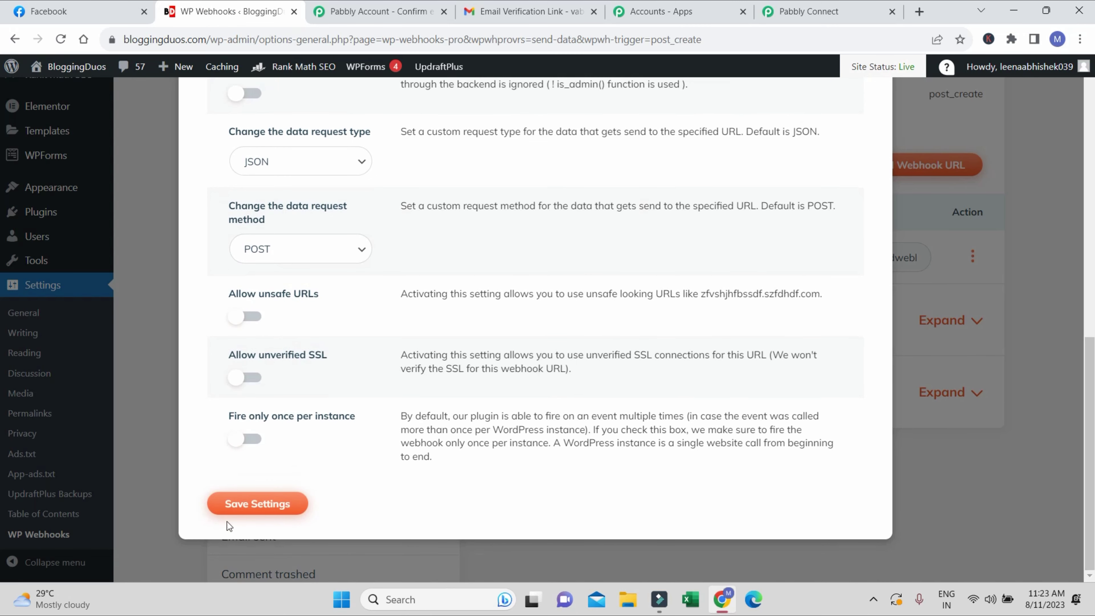
click(256, 508)
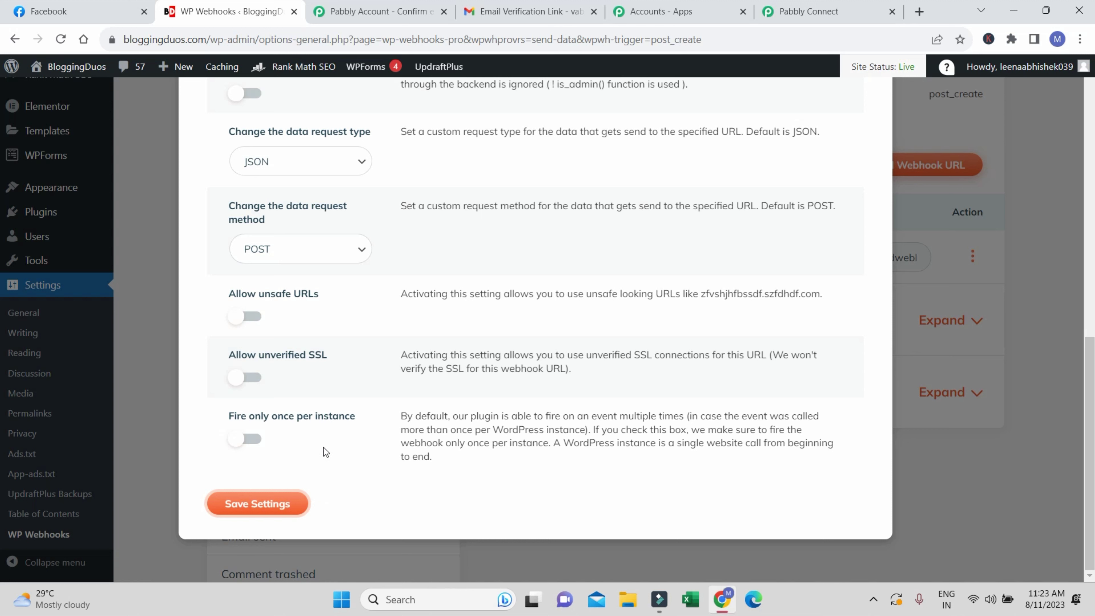
scroll(794, 299, up, 12)
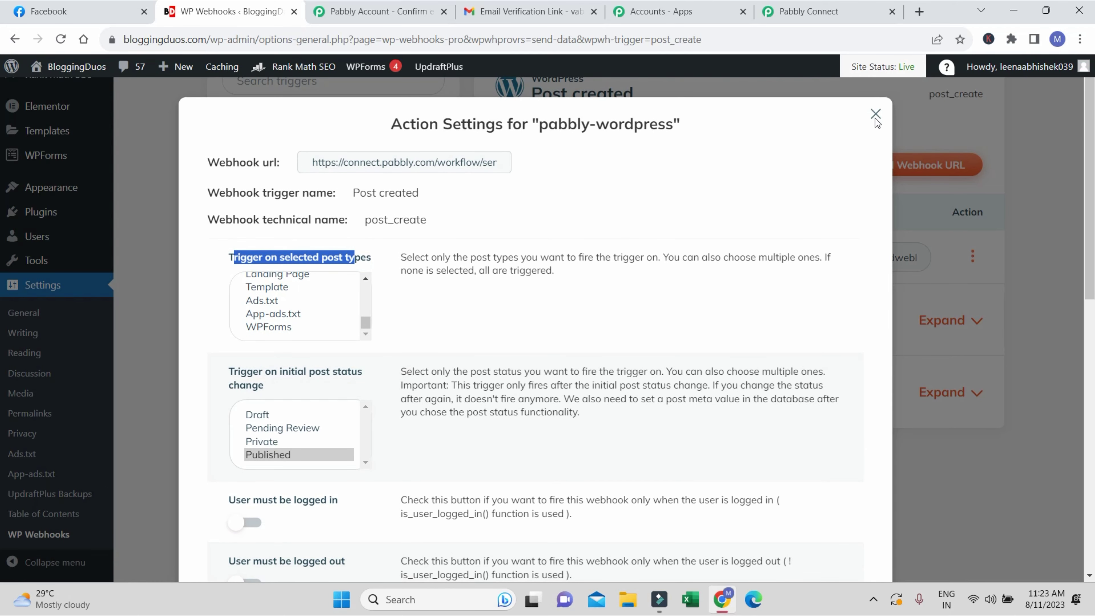
scroll(876, 121, down, 12)
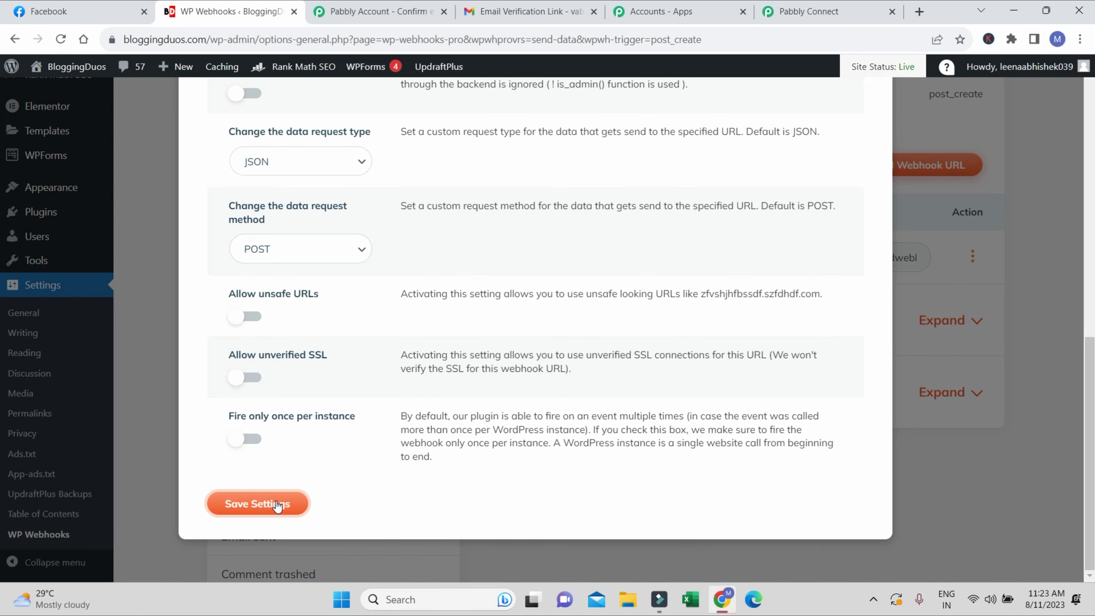
click(287, 505)
scroll(882, 254, up, 12)
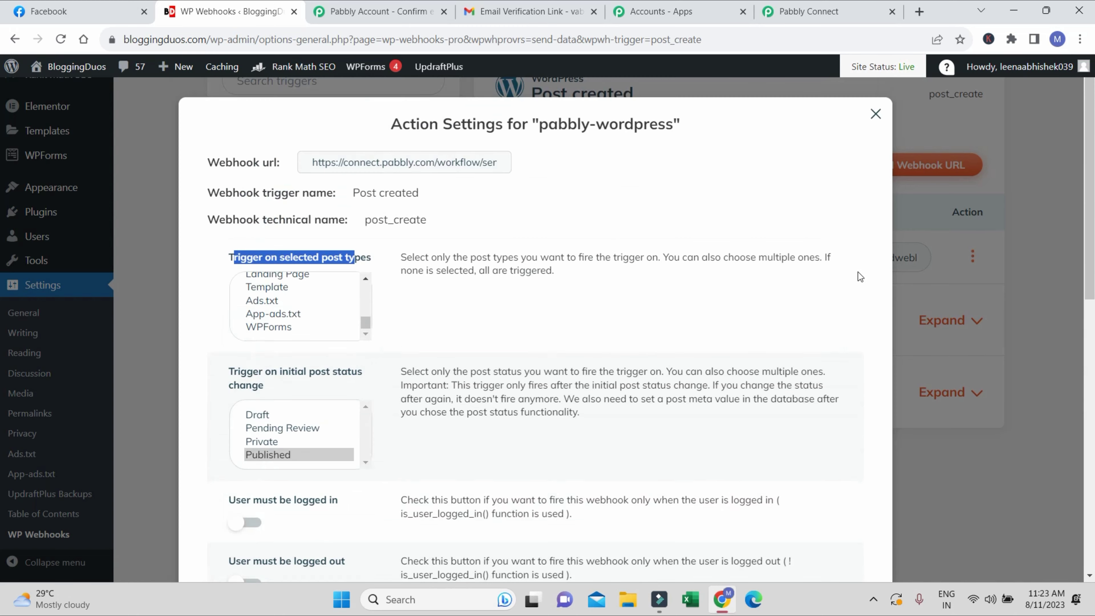
click(876, 115)
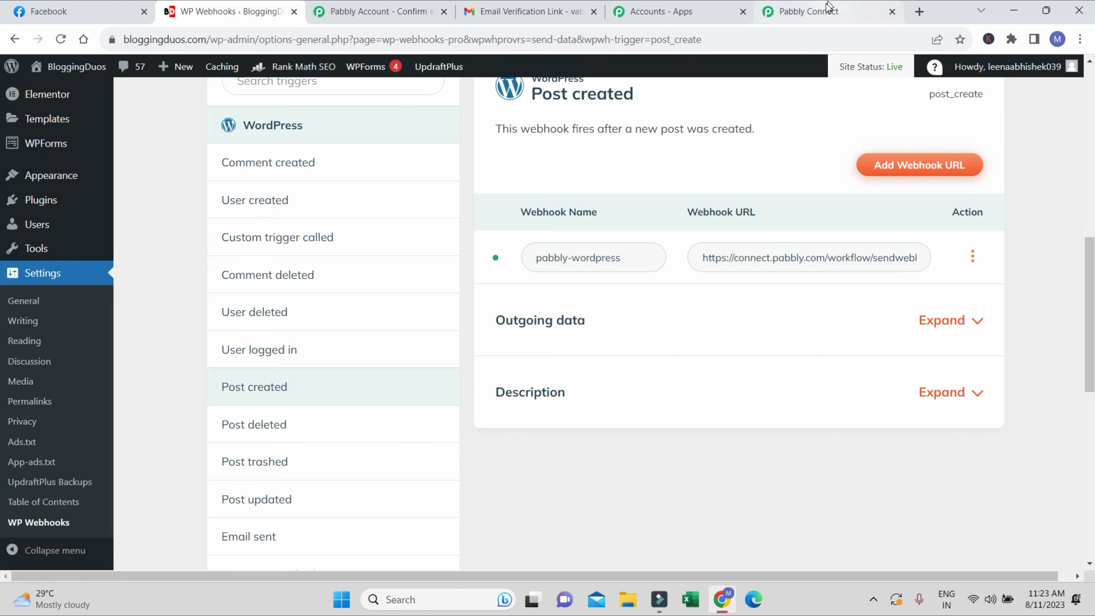
Step: Return to the Pabbly Connect workflow and check the webhook response status of the WordPress trigger
click(810, 11)
scroll(540, 384, down, 8)
scroll(368, 218, up, 1)
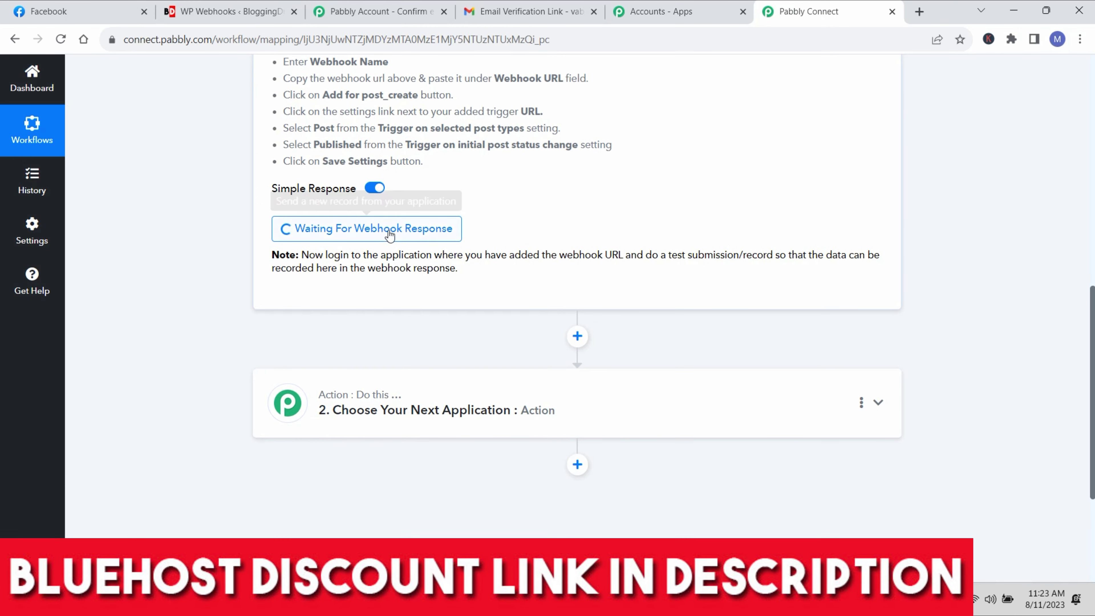
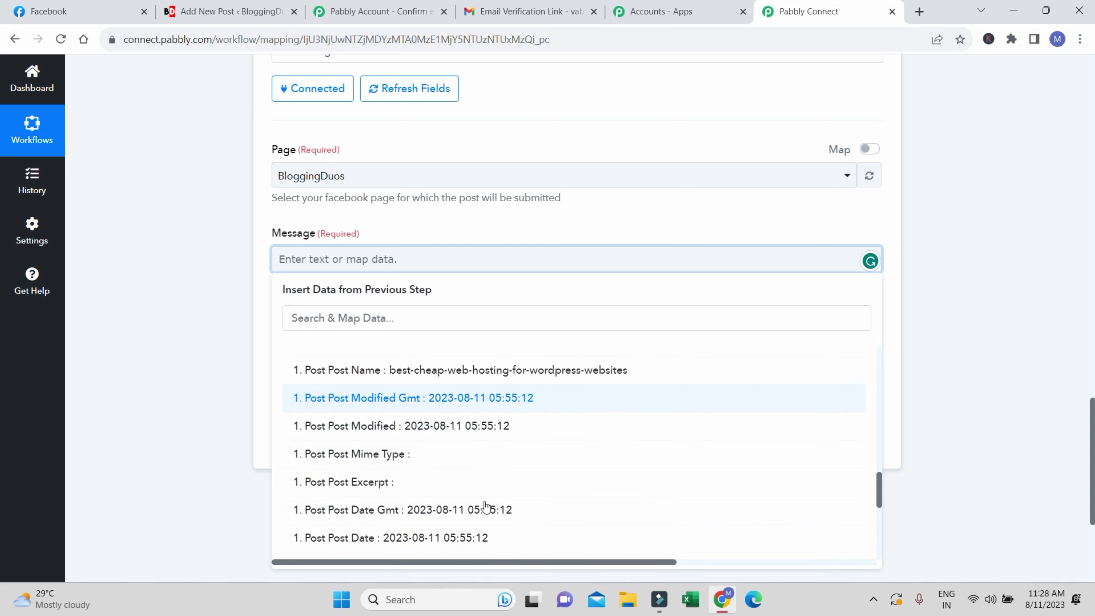
Step: Map the Post Post Title value from the WordPress trigger into the required Message field for the BloggingDuos page
scroll(481, 492, down, 5)
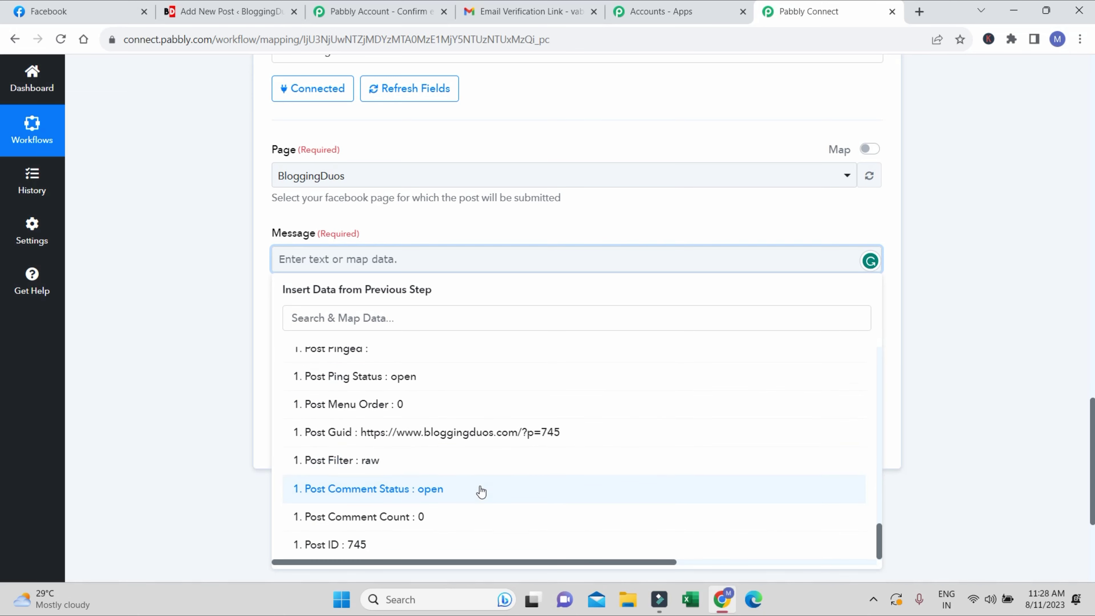
scroll(457, 427, up, 10)
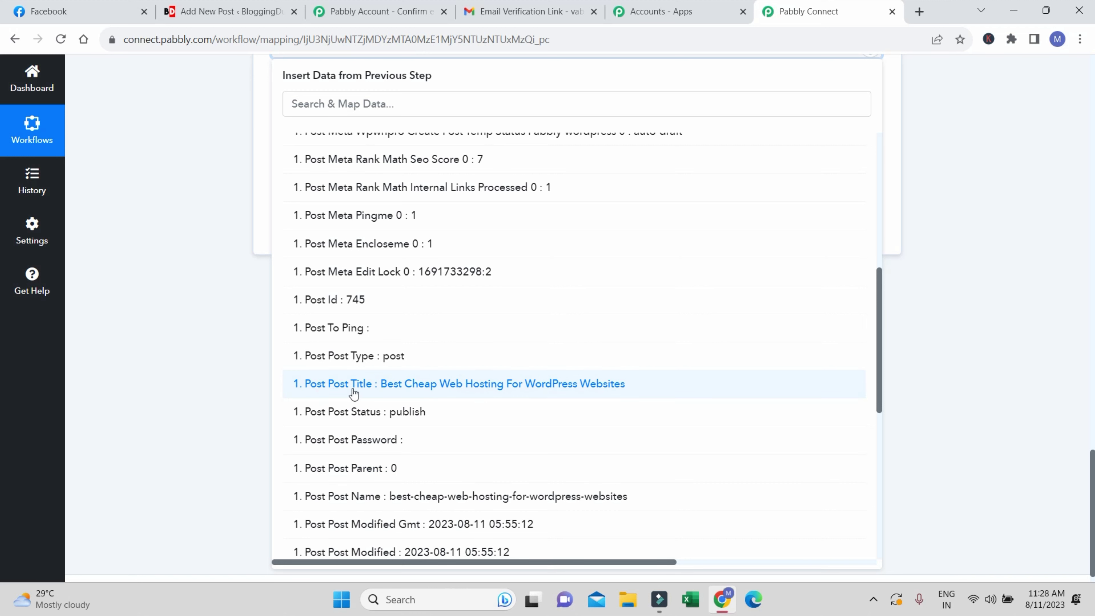
click(394, 384)
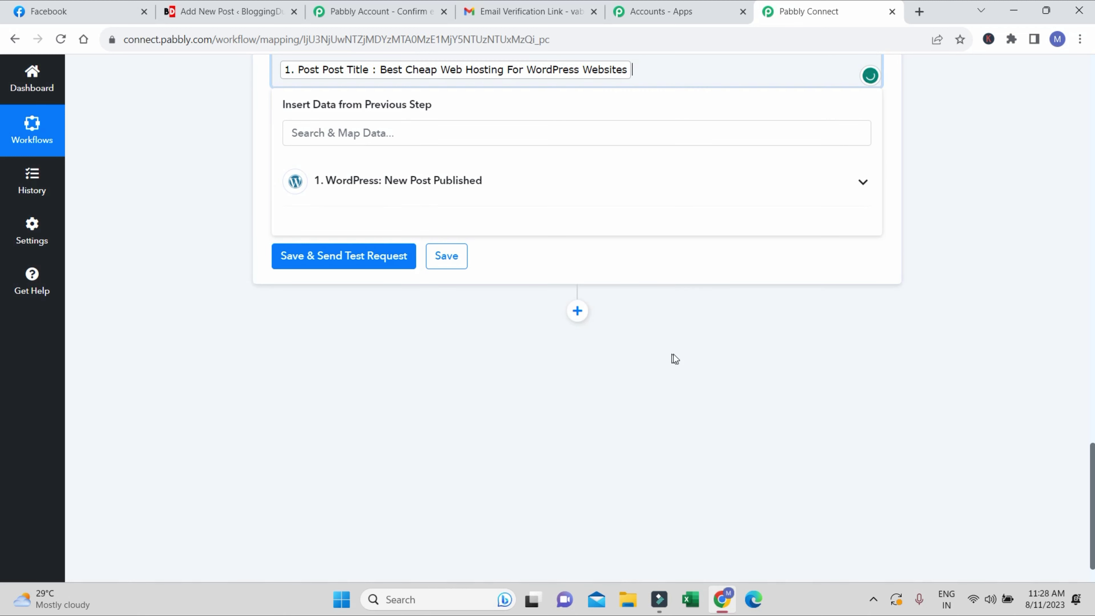
Step: Add a <br> line-break tag after the mapped post title in the Message field
scroll(672, 358, up, 3)
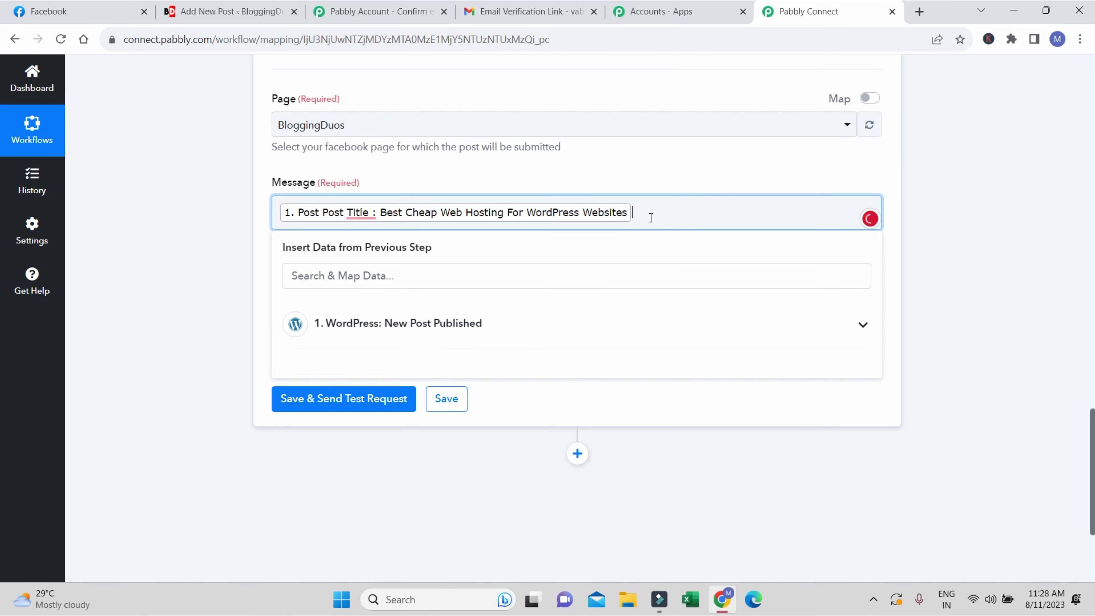
key(Return)
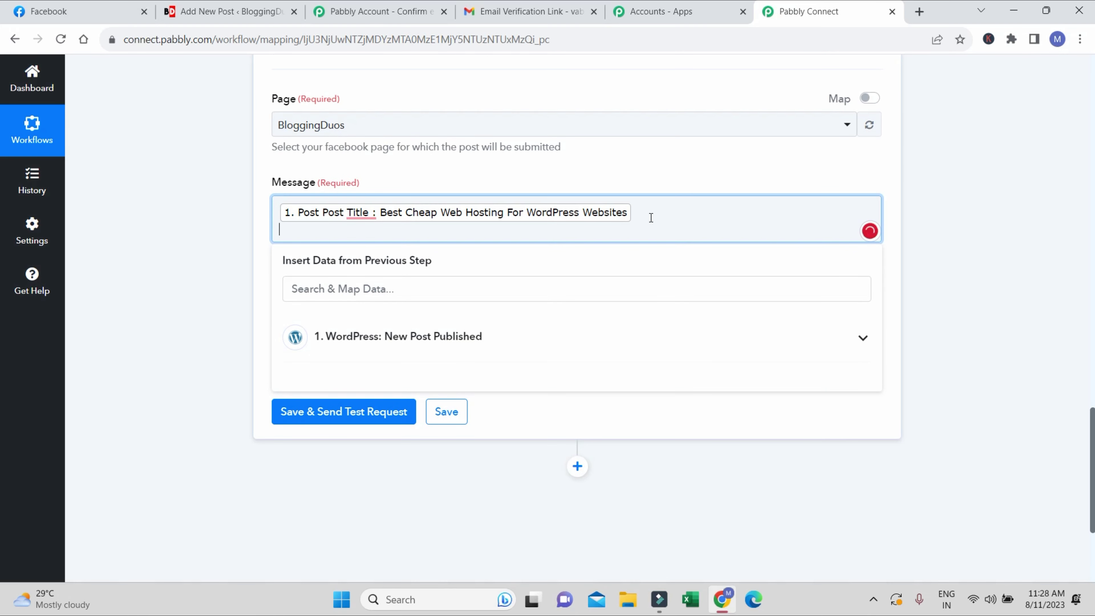
click(667, 211)
click(667, 211)
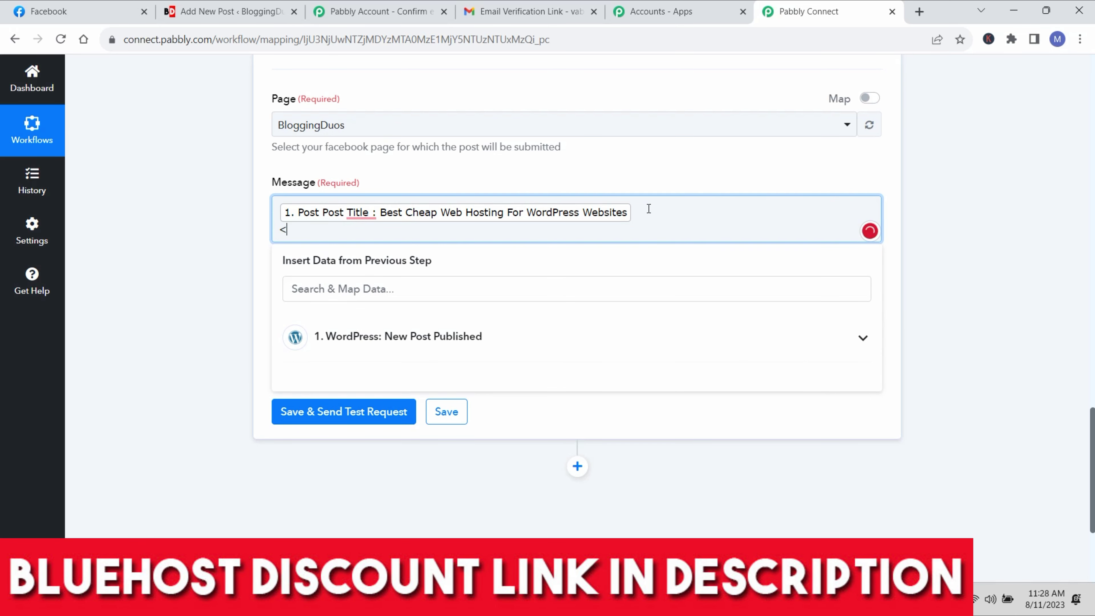
key(BackSpace)
key(BackSpace)
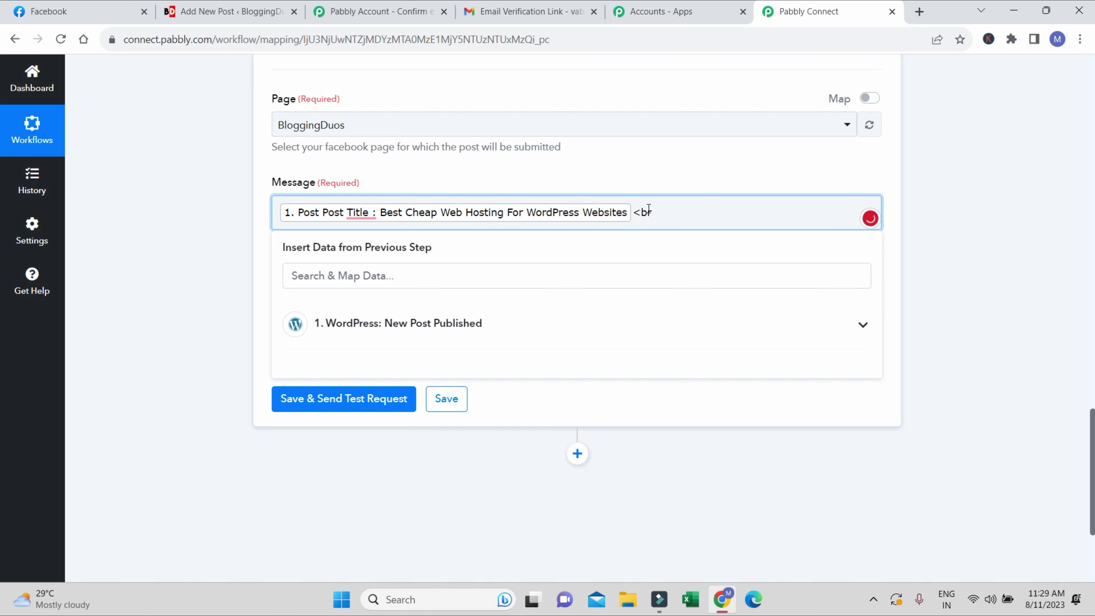
key(Return)
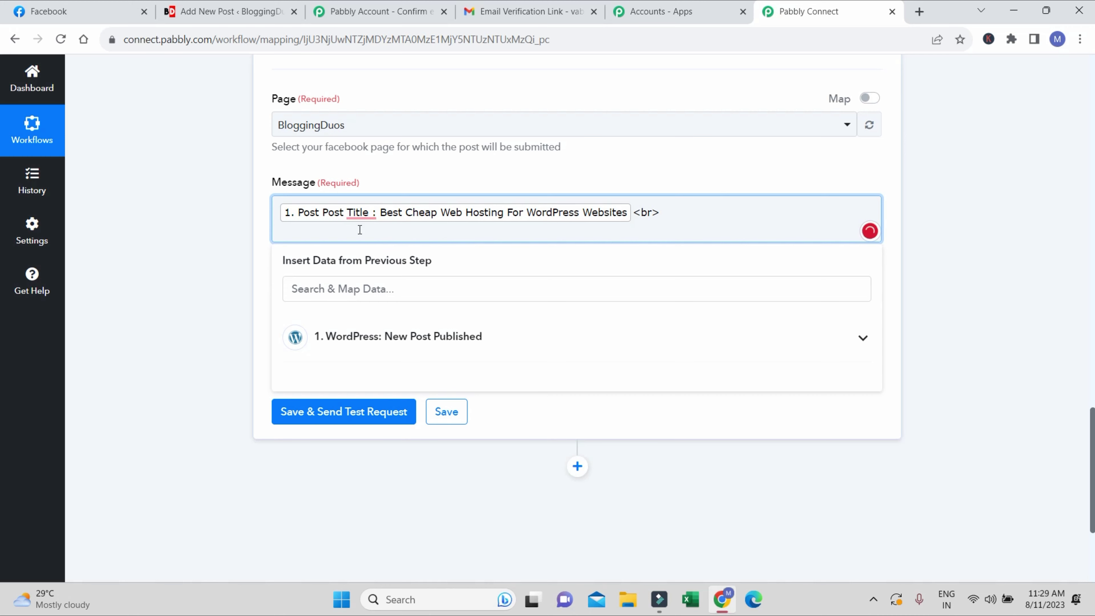
Step: Try mapping the WordPress Post Post Content value into the Message field, and remove that entry
click(344, 231)
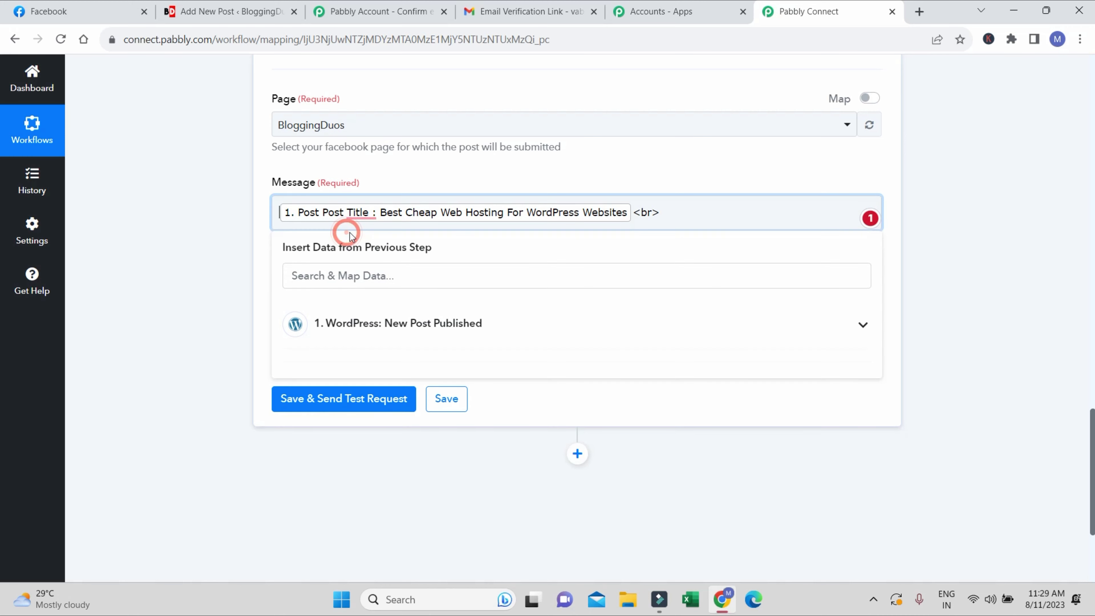
click(854, 332)
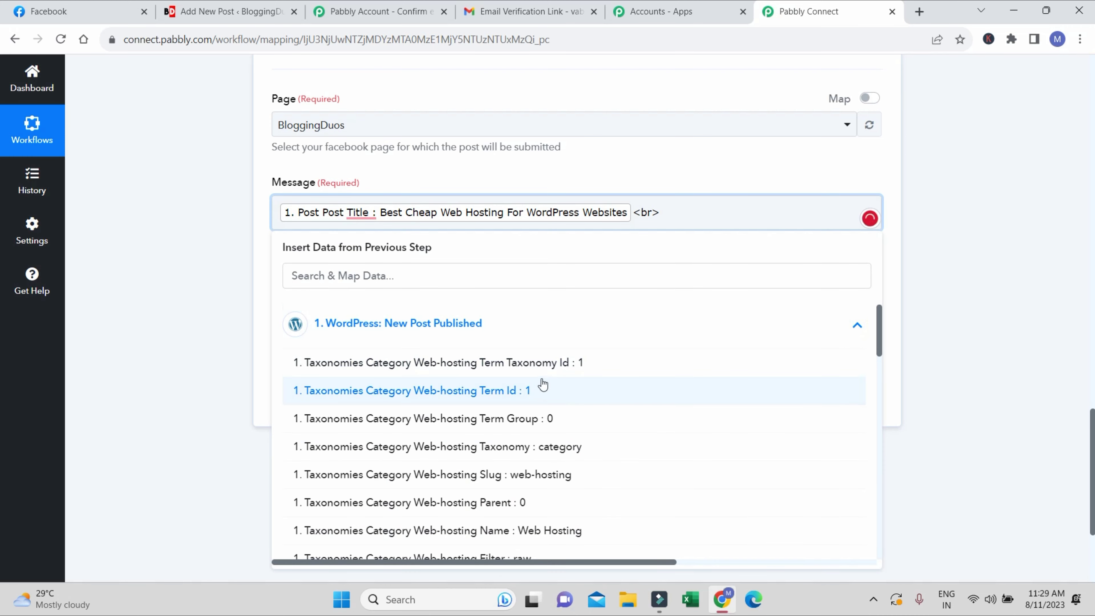
scroll(530, 402, down, 3)
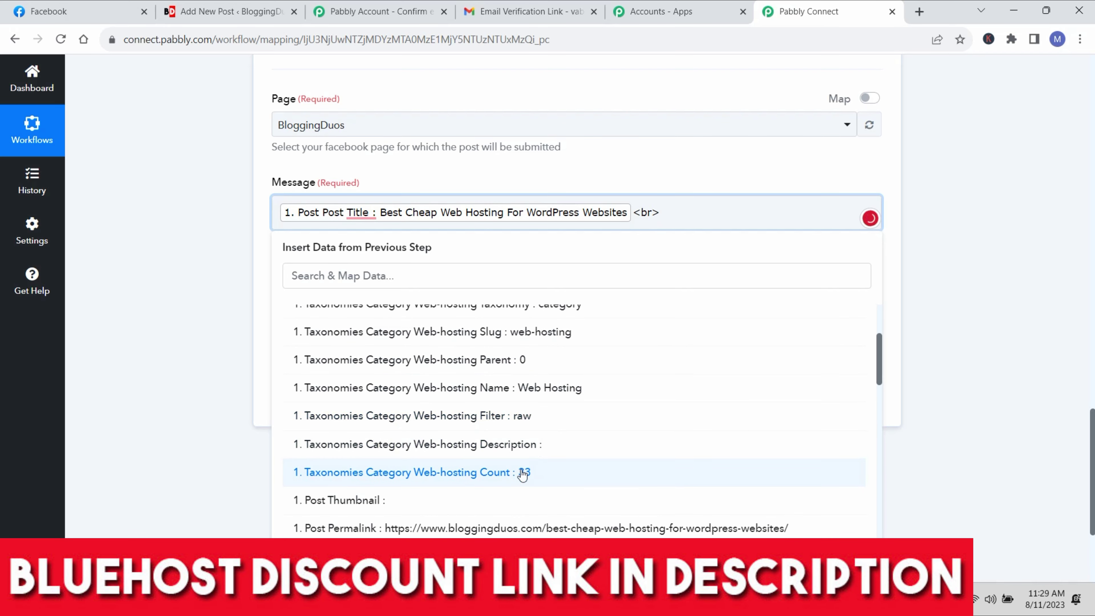
scroll(535, 380, up, 2)
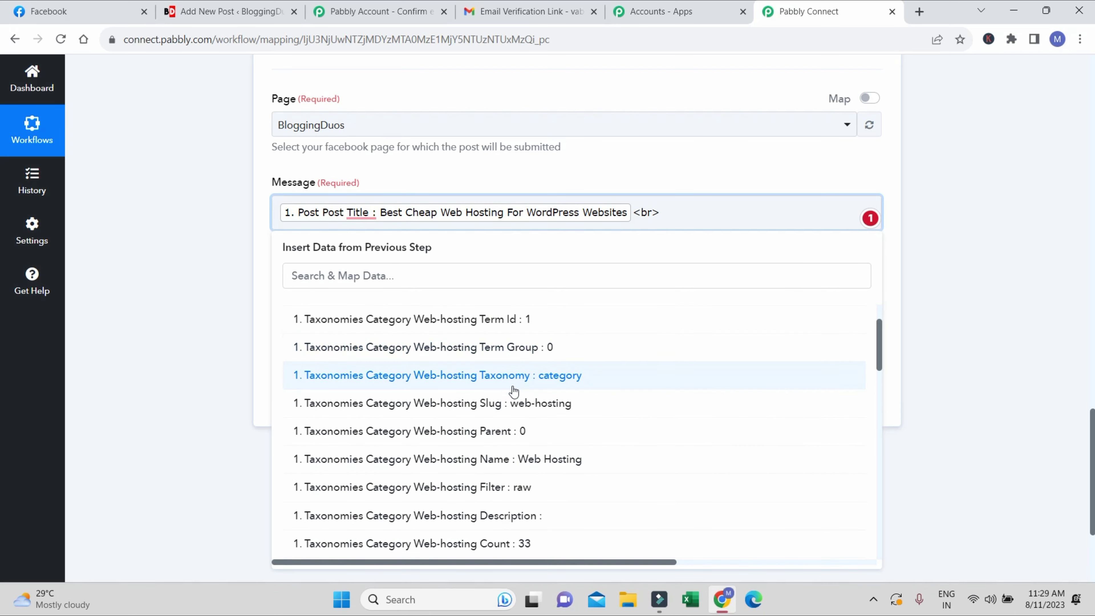
scroll(534, 393, down, 2)
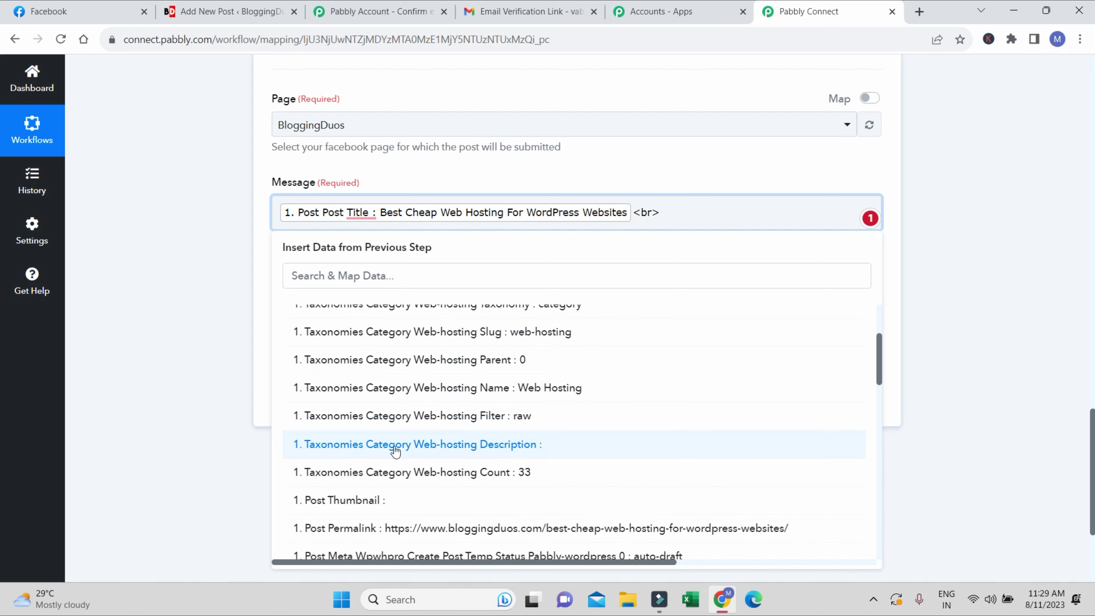
scroll(548, 433, down, 2)
scroll(551, 435, down, 2)
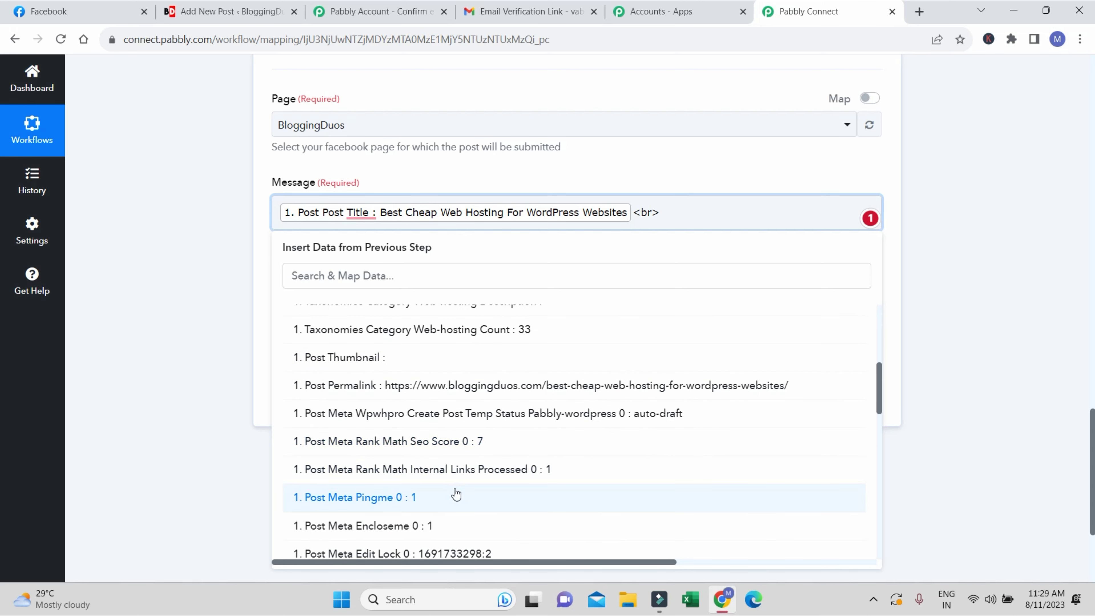
scroll(458, 436, down, 6)
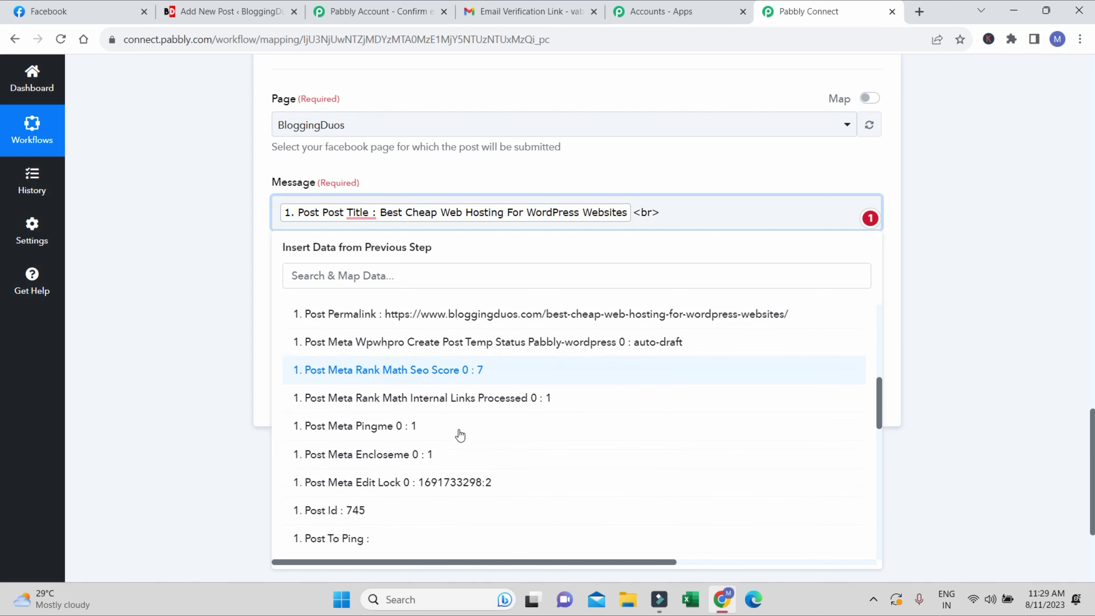
scroll(457, 469, down, 2)
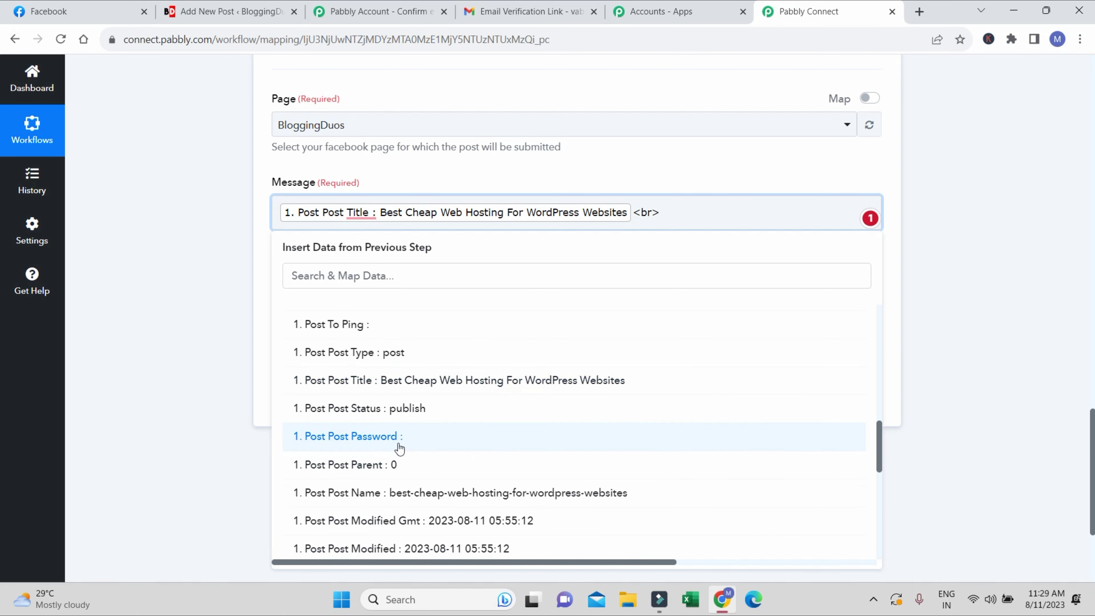
scroll(447, 418, down, 2)
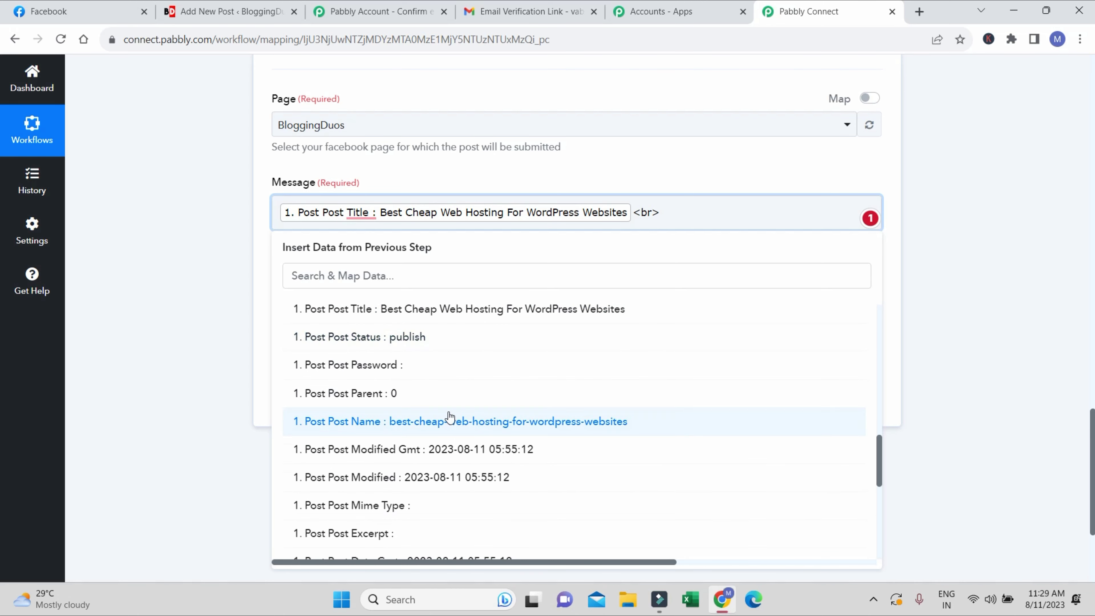
scroll(410, 436, down, 5)
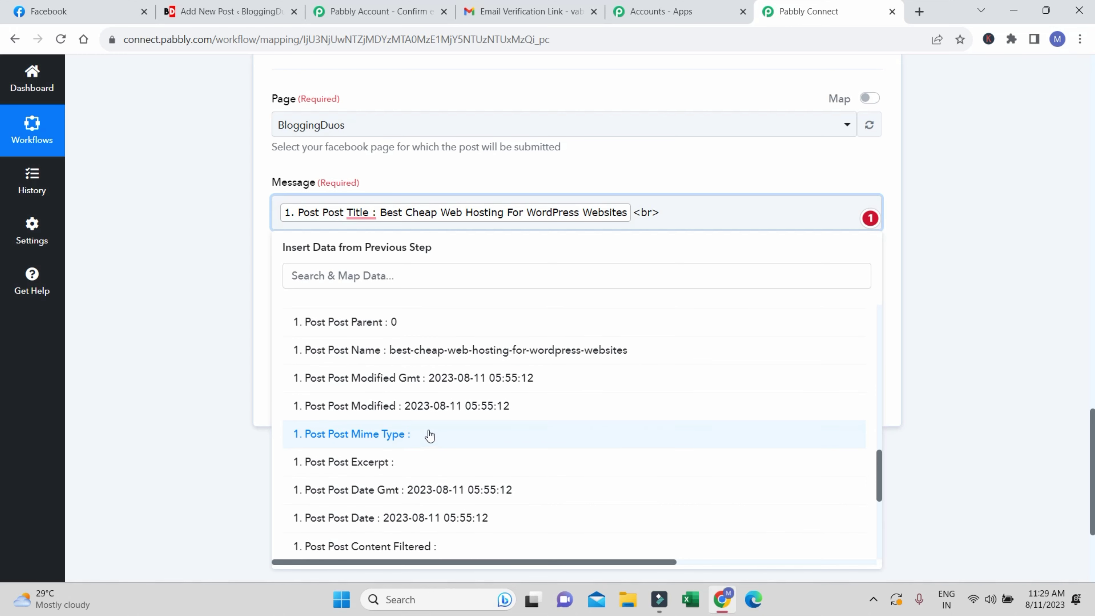
scroll(430, 438, down, 1)
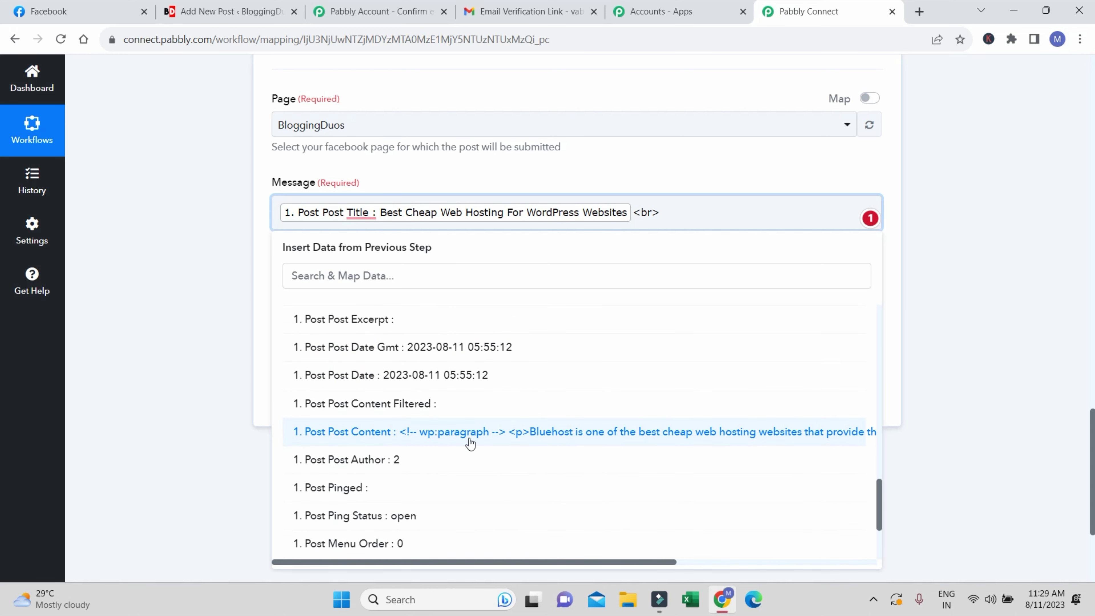
click(405, 443)
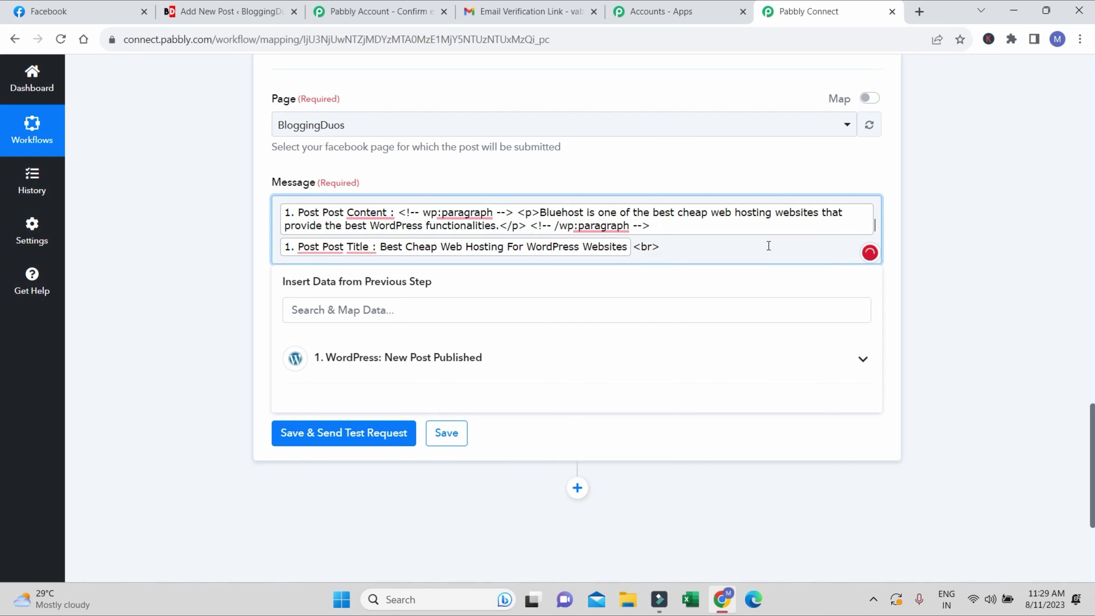
key(BackSpace)
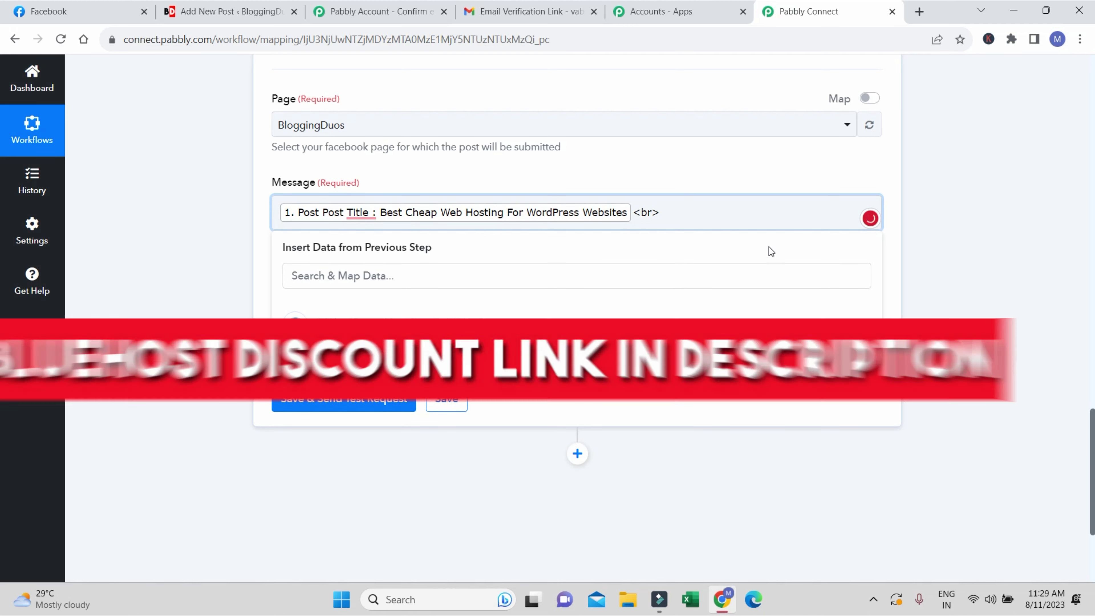
Step: Map the WordPress Post Post Content value on a new line below the title and <br> in the Message field, and save the action
click(697, 212)
key(Return)
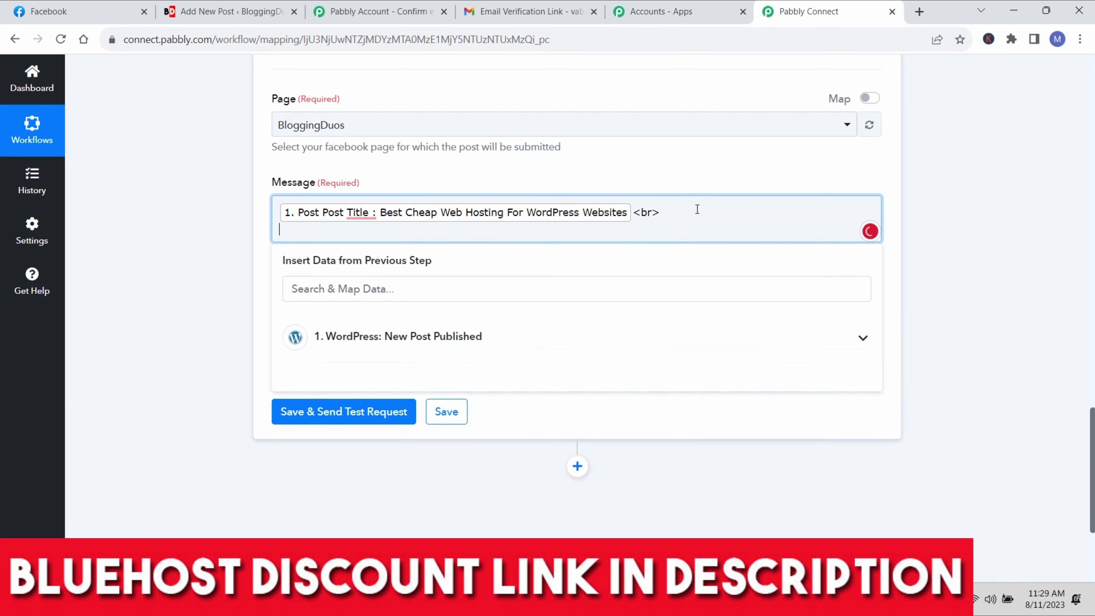
click(408, 335)
scroll(431, 470, down, 15)
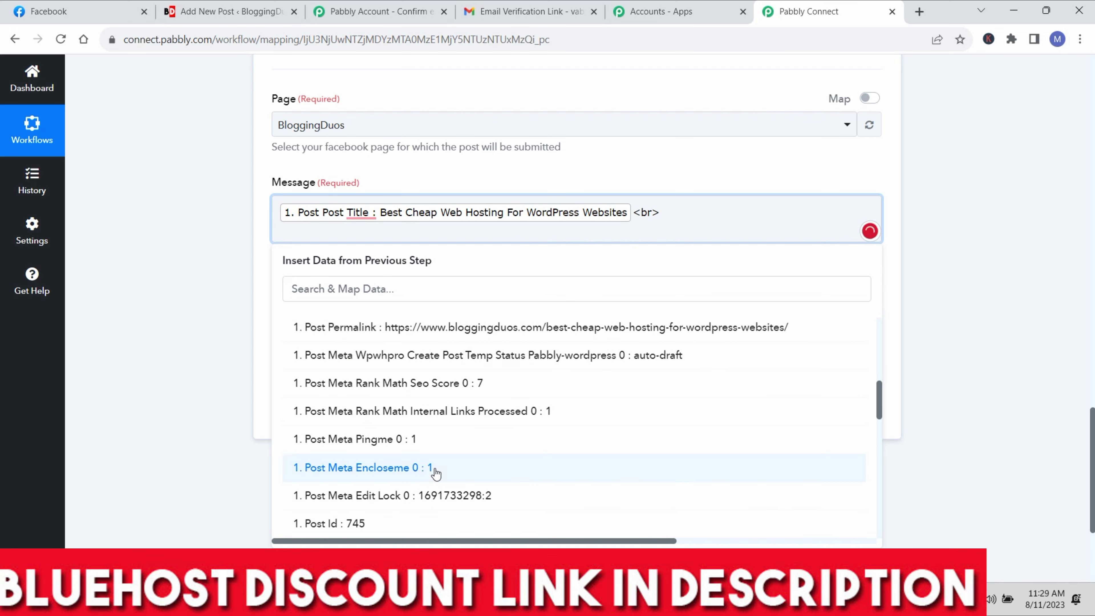
scroll(439, 475, down, 7)
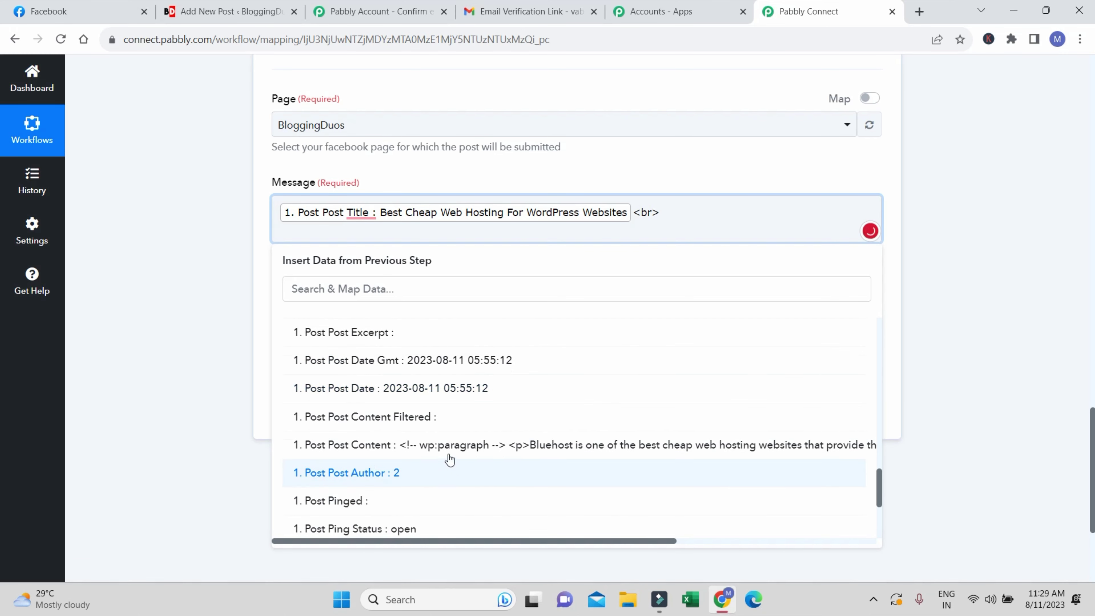
click(451, 448)
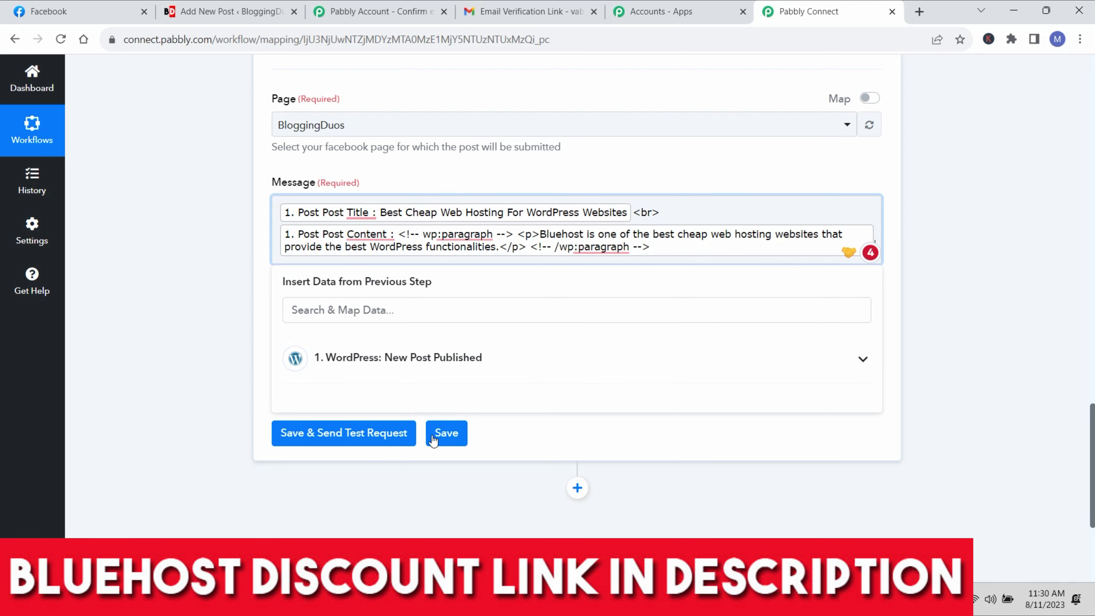
click(439, 440)
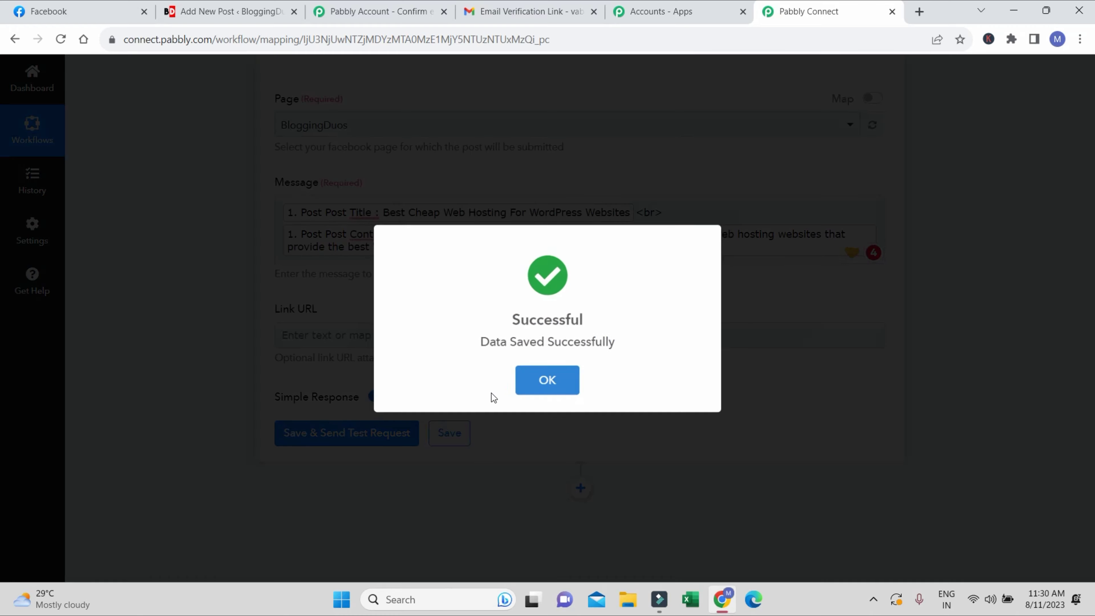
click(533, 387)
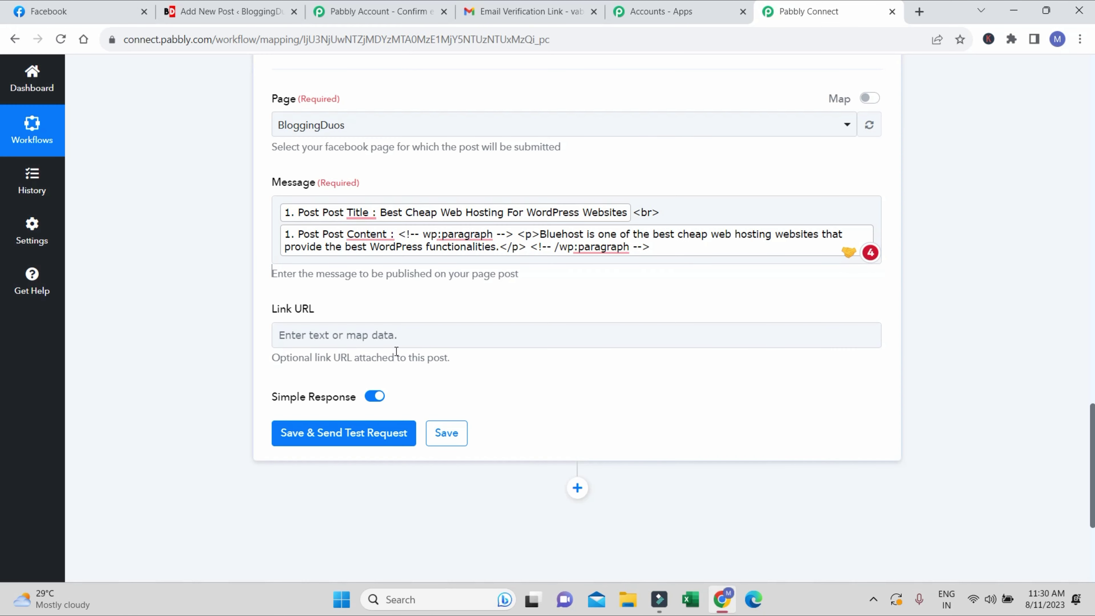
Step: Map the Post Guid value from the WordPress trigger into the optional Link URL field
click(373, 337)
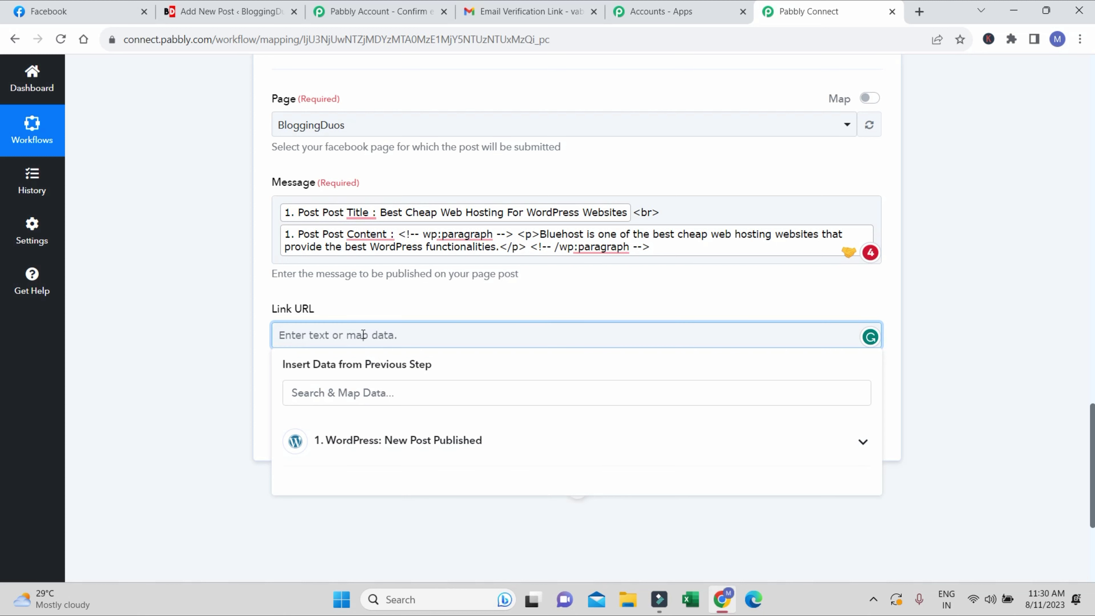
click(498, 451)
scroll(691, 515, down, 2)
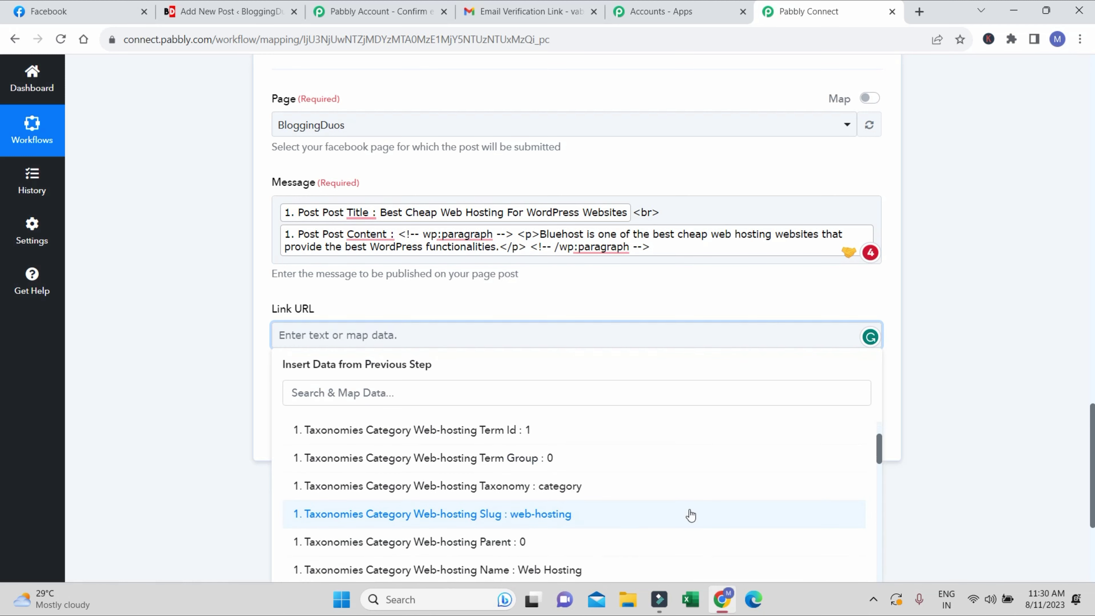
scroll(691, 516, down, 10)
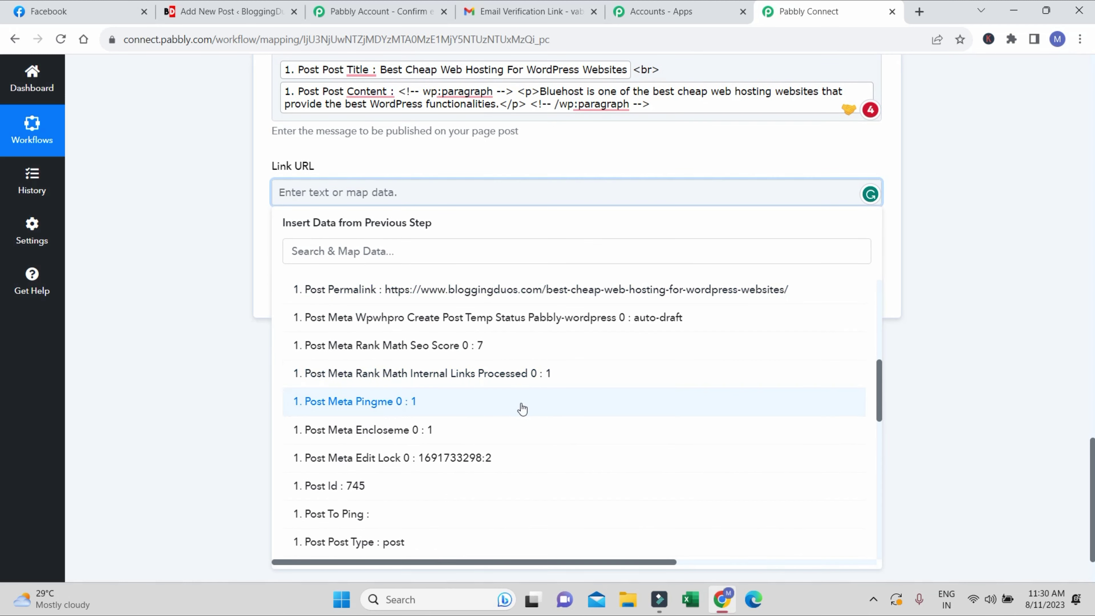
scroll(513, 411, down, 3)
scroll(427, 447, down, 3)
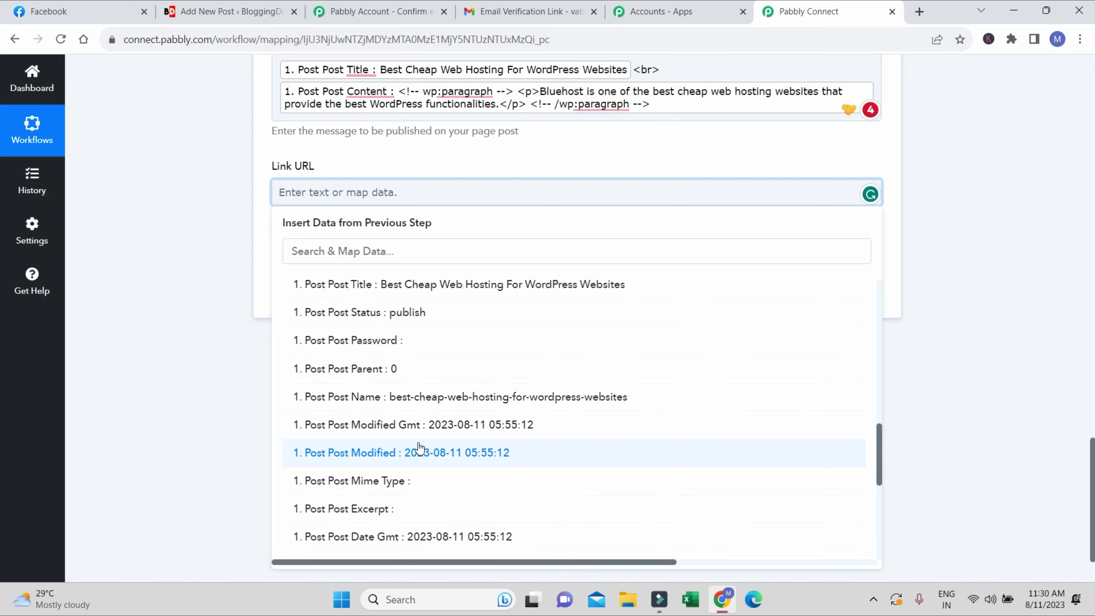
scroll(420, 447, down, 3)
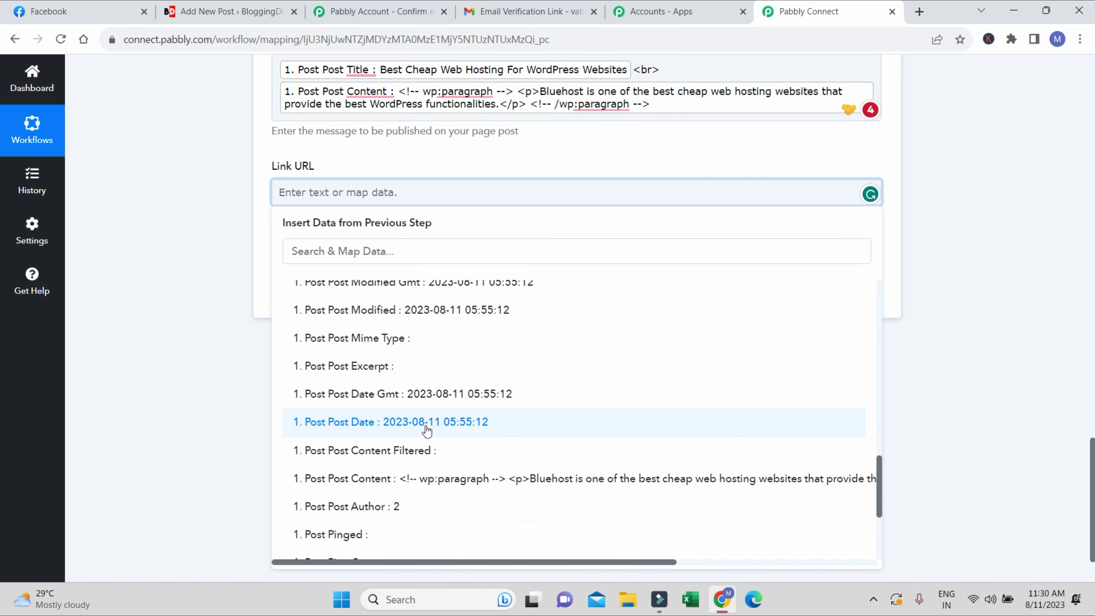
scroll(427, 432, down, 4)
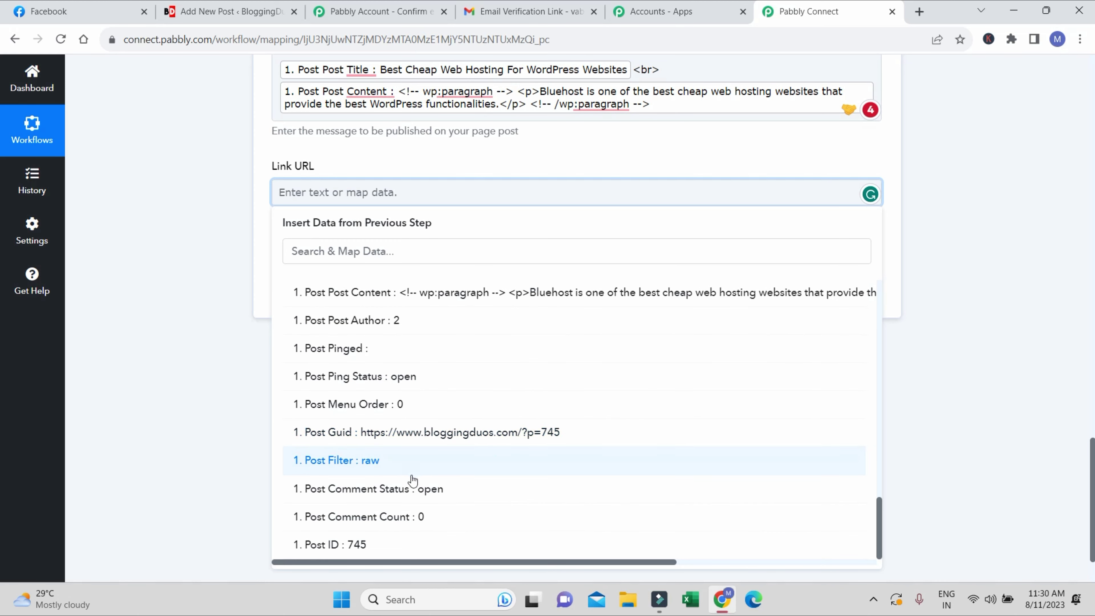
click(360, 433)
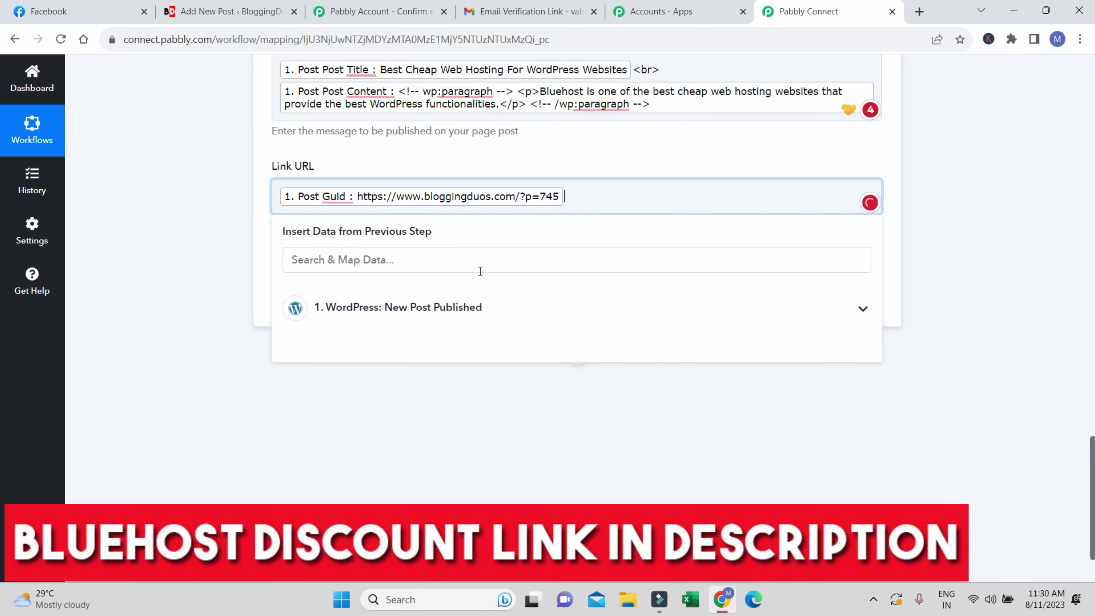
Step: Save the Facebook Pages action with the mapped Link URL and dismiss the confirmation
click(903, 265)
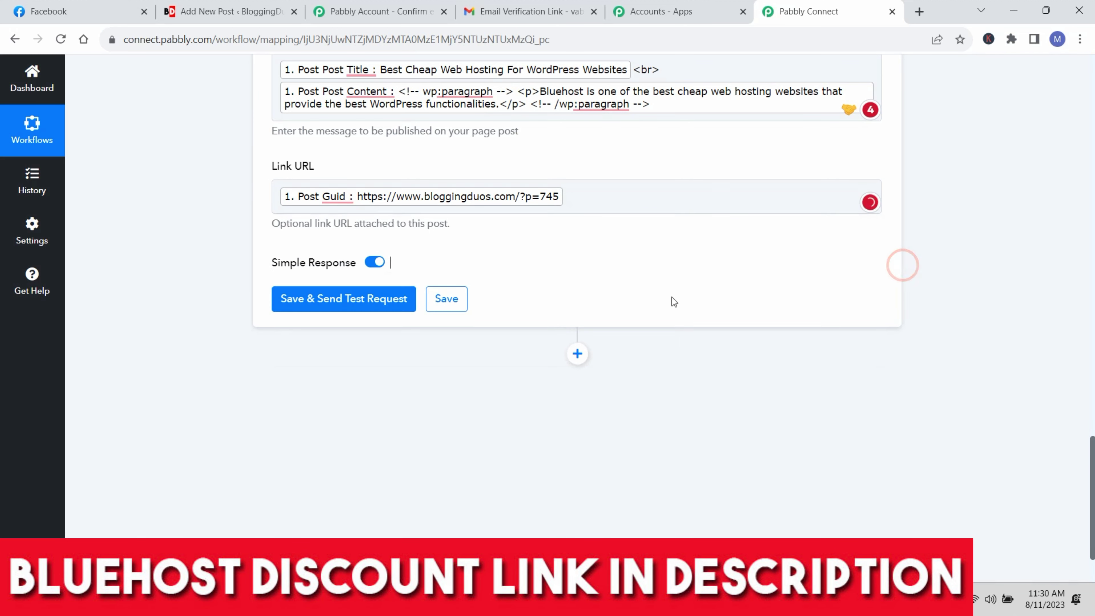
click(444, 307)
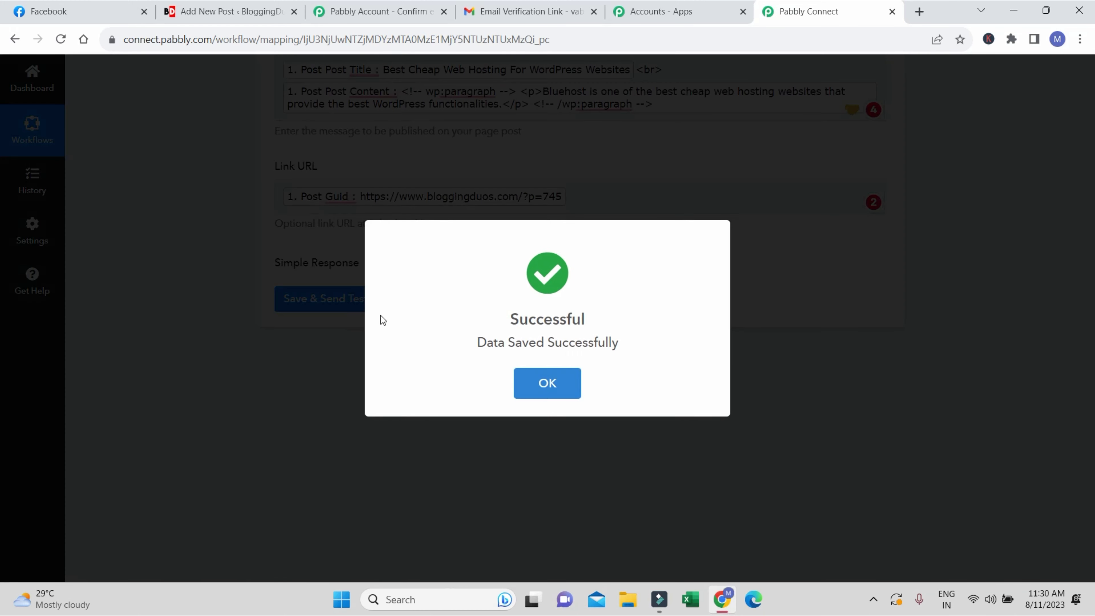
click(544, 383)
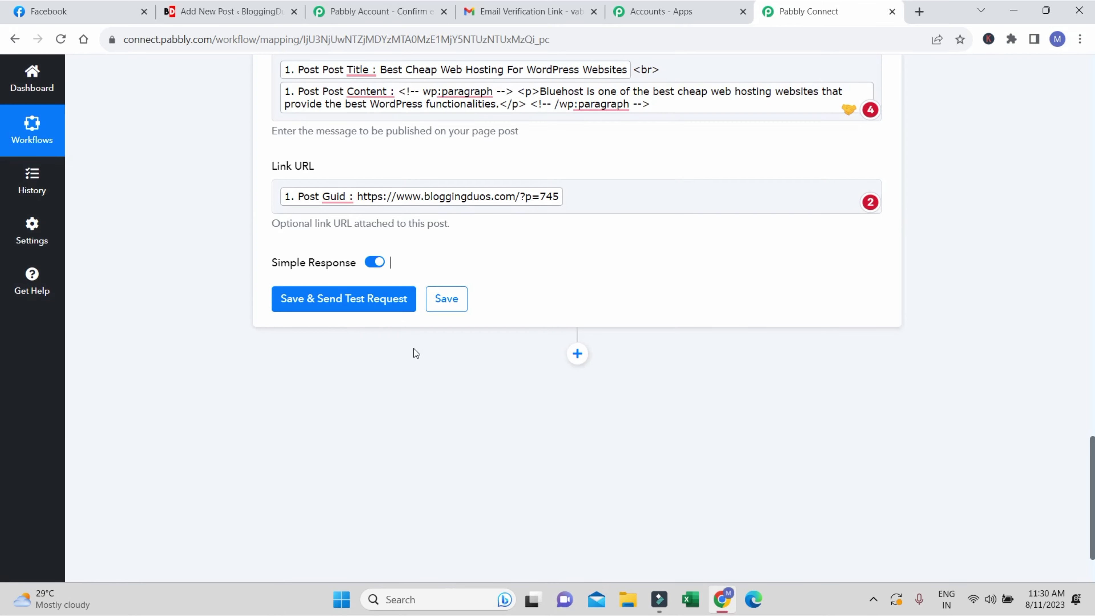
Step: Reload the BloggingDuos Facebook page and look through its existing posts before sending the test
scroll(782, 283, up, 7)
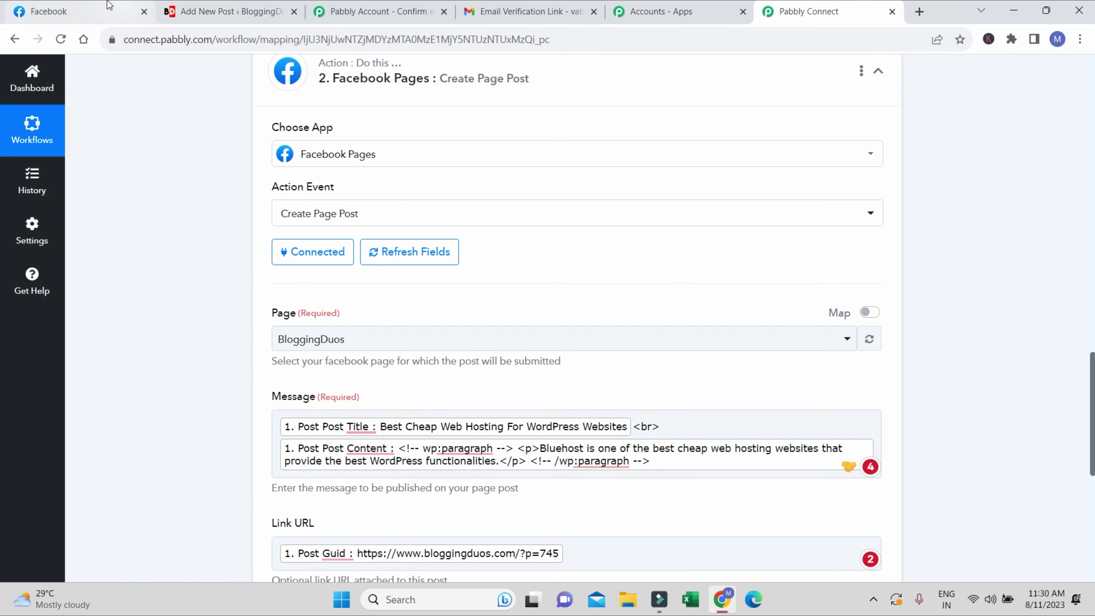
click(98, 12)
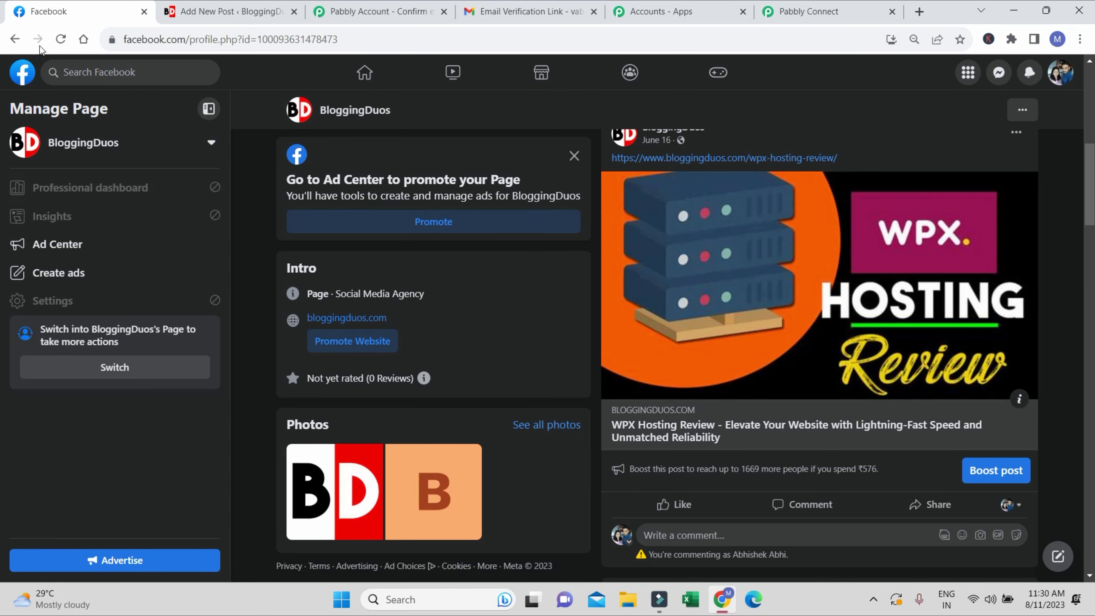
click(61, 40)
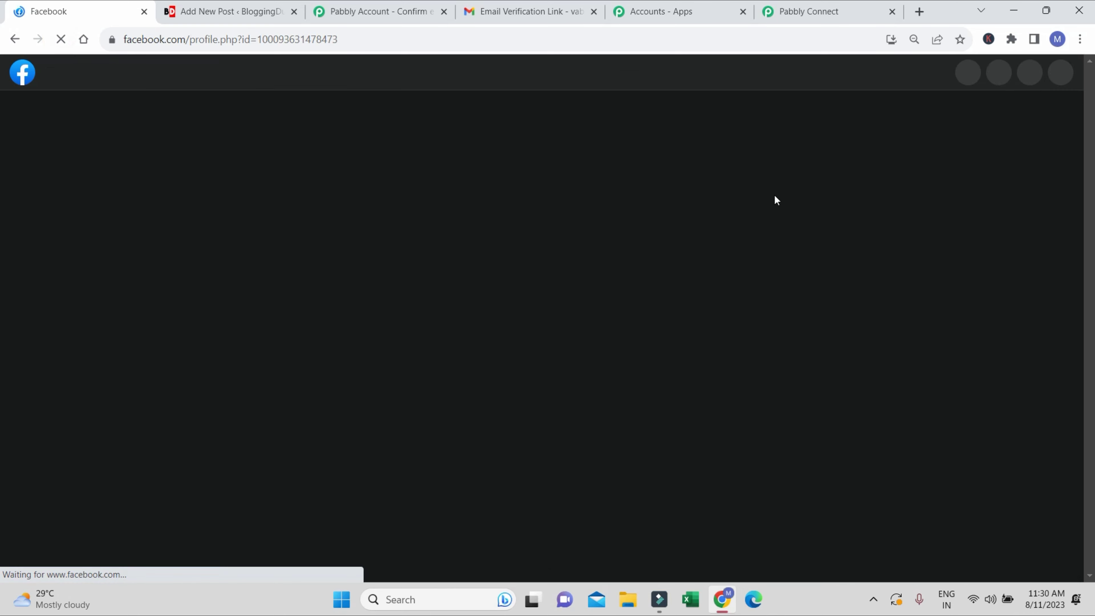
click(192, 16)
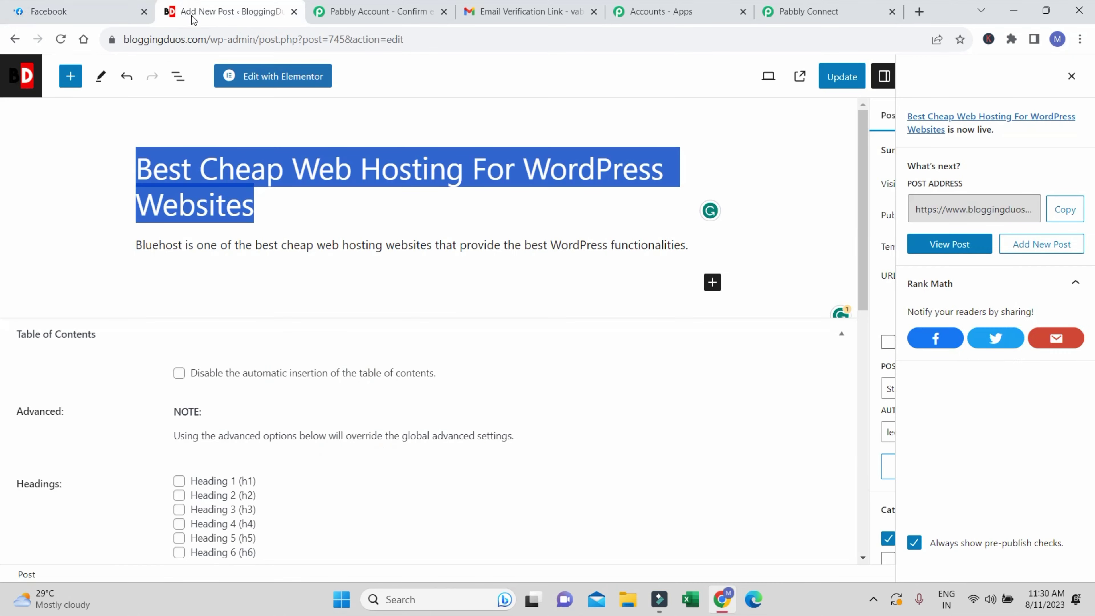
click(78, 11)
scroll(875, 448, down, 5)
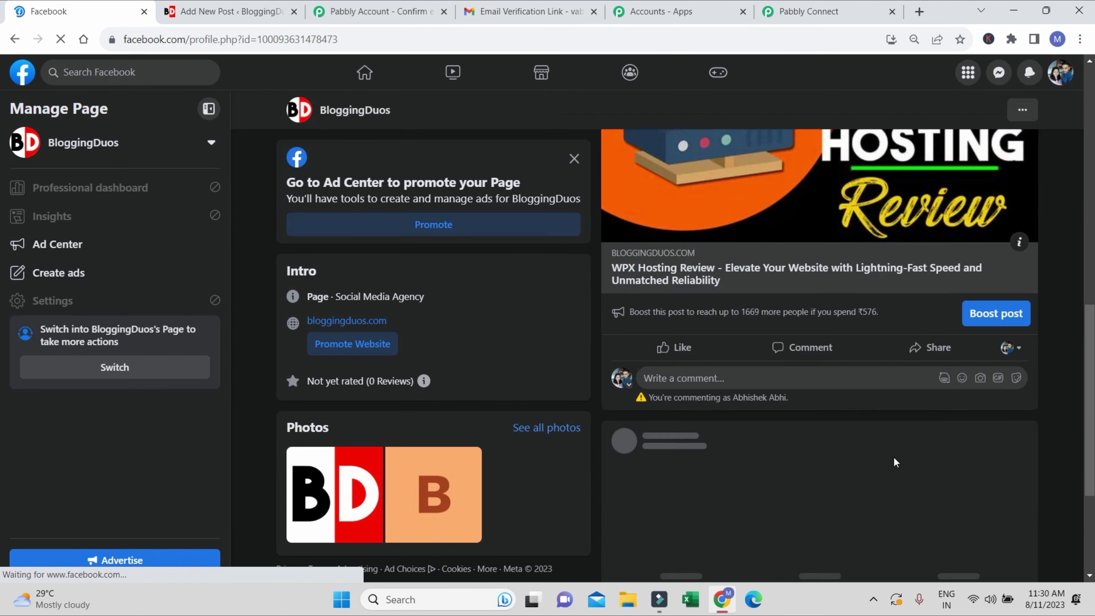
scroll(899, 460, down, 8)
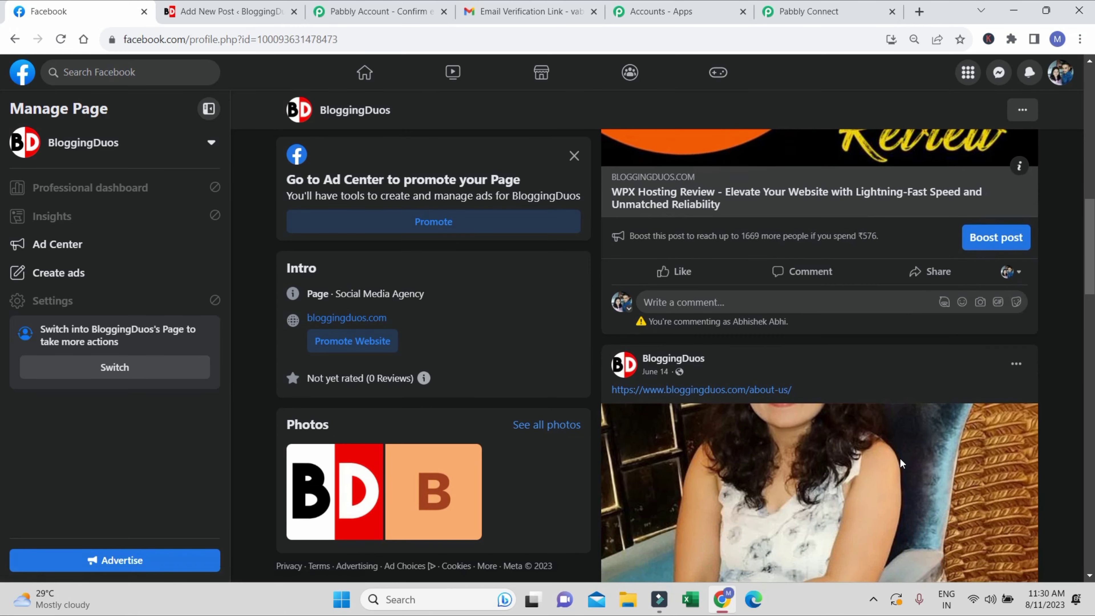
scroll(814, 453, down, 4)
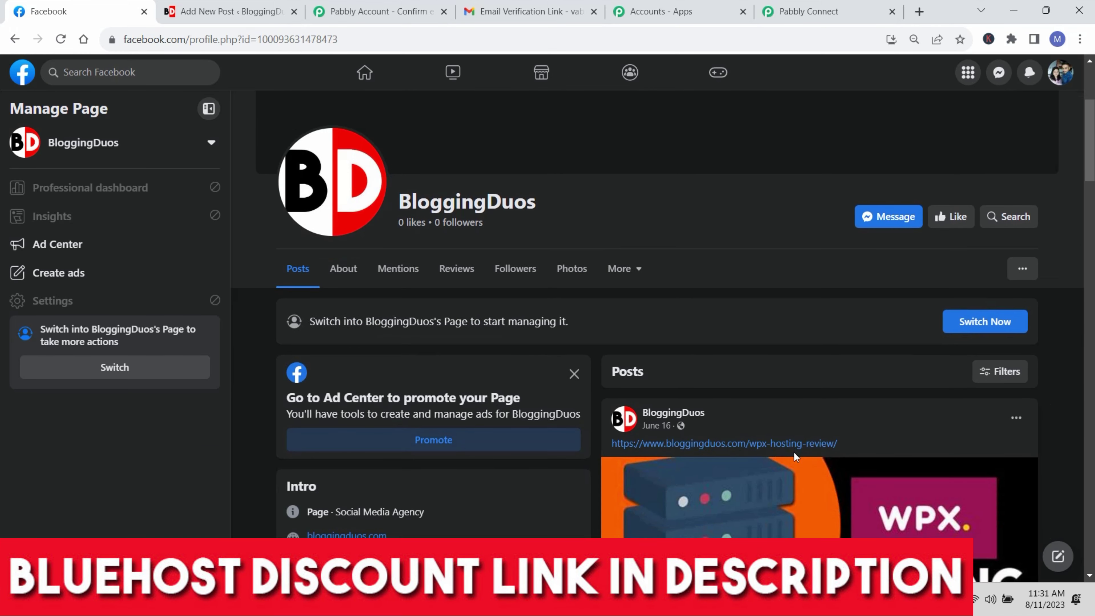
scroll(754, 432, up, 5)
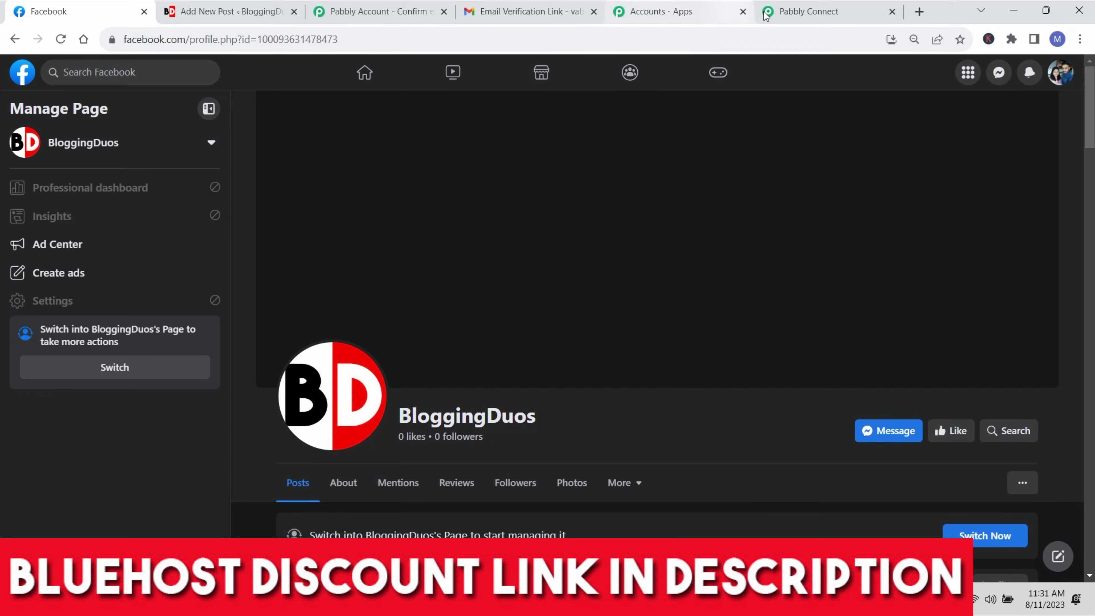
Step: Save the Create Page Post action in Pabbly Connect and send its test request to Facebook
click(784, 13)
scroll(735, 441, down, 6)
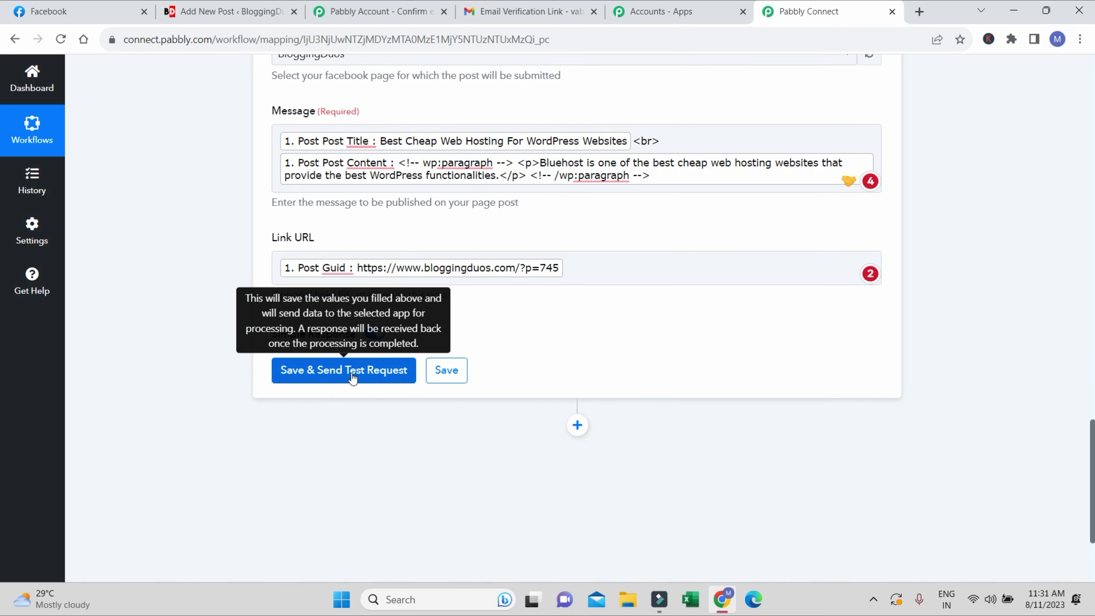
click(369, 376)
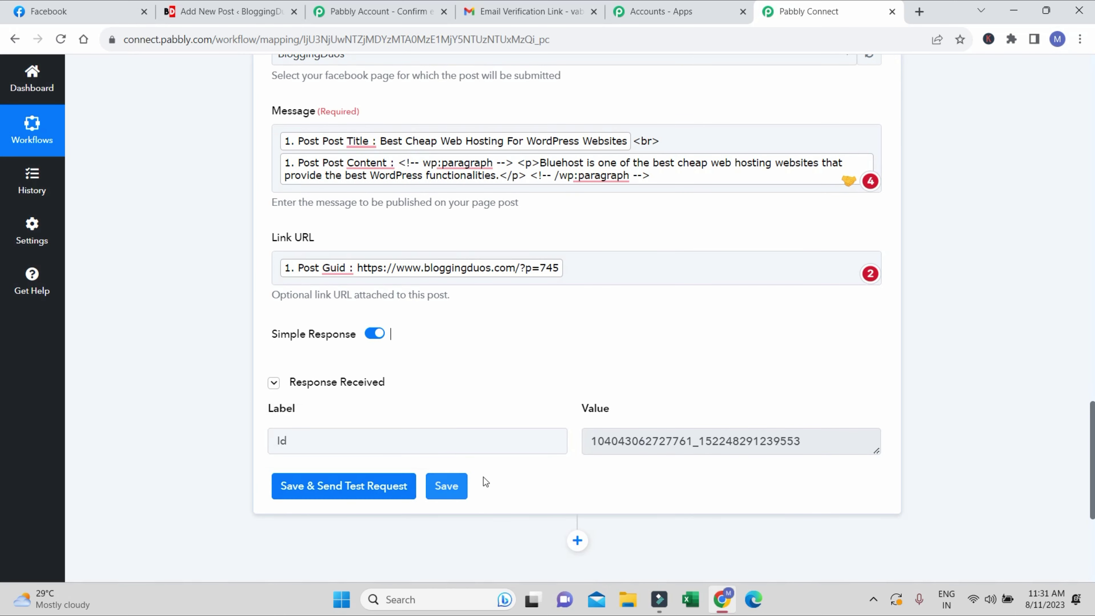
Step: Reload the BloggingDuos Facebook page and check the newest post's title, content and link
click(63, 22)
click(61, 39)
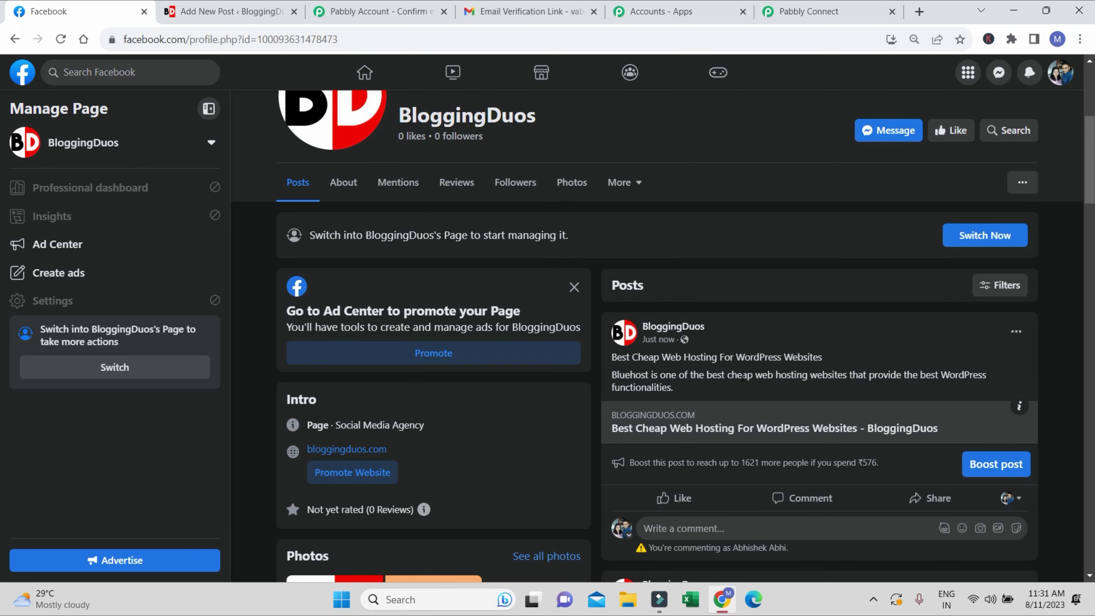
scroll(836, 363, down, 5)
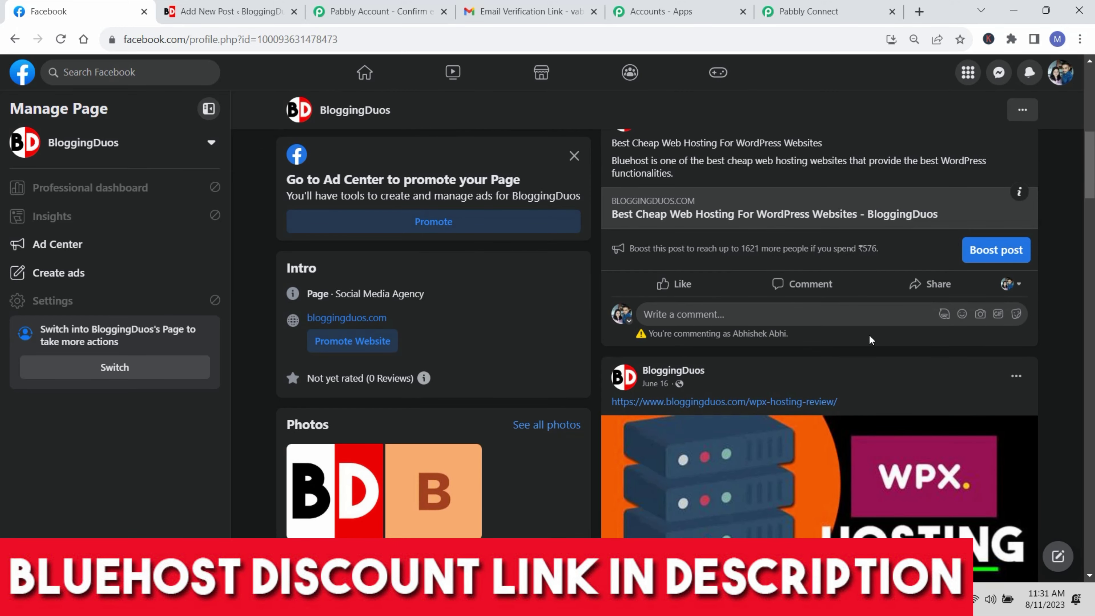
scroll(836, 363, up, 5)
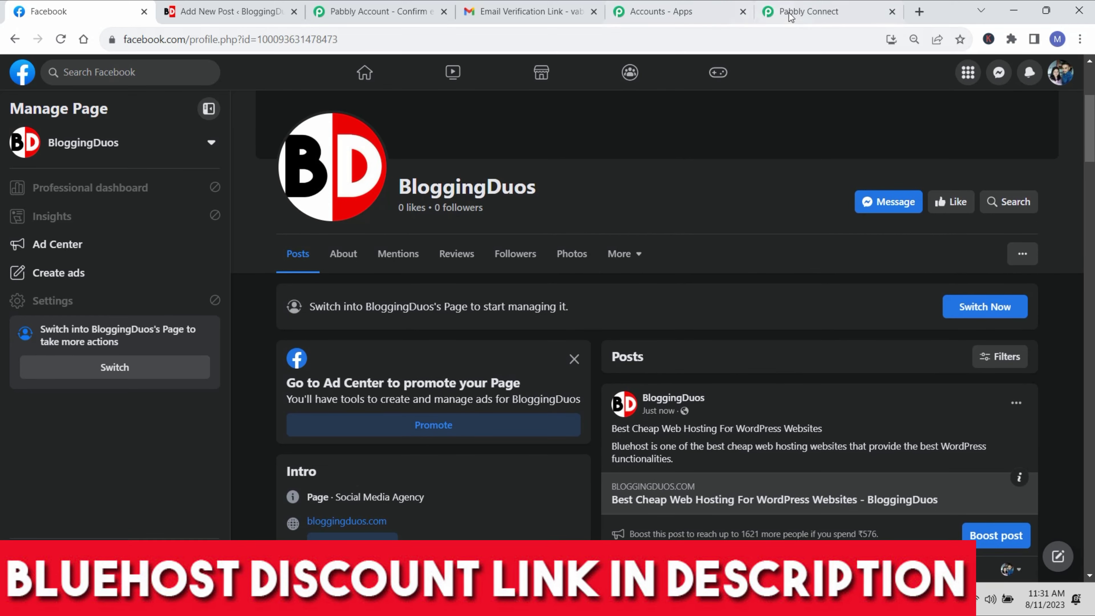
Step: Check the on/off state of the WordPress To Pabbly workflow in Pabbly Connect, and return to the Facebook page
click(807, 12)
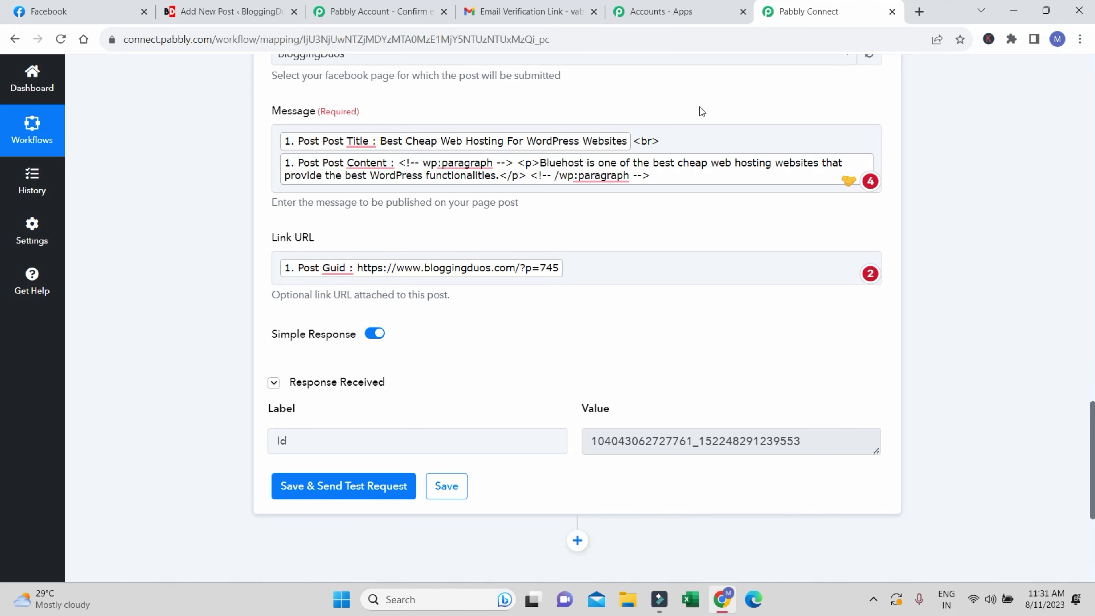
scroll(631, 247, up, 5)
scroll(634, 213, up, 15)
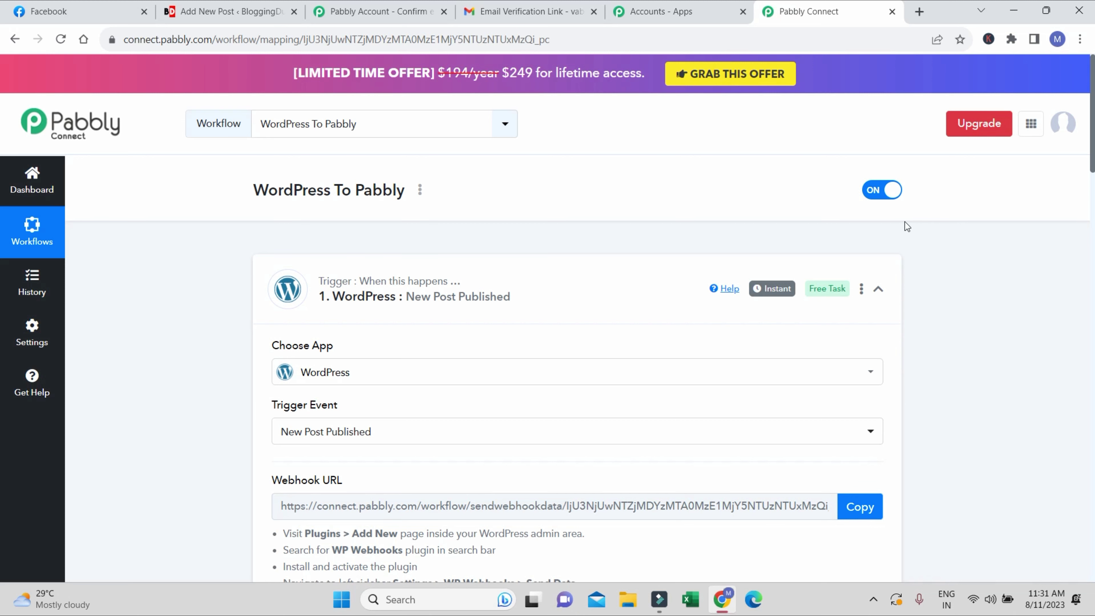
click(38, 12)
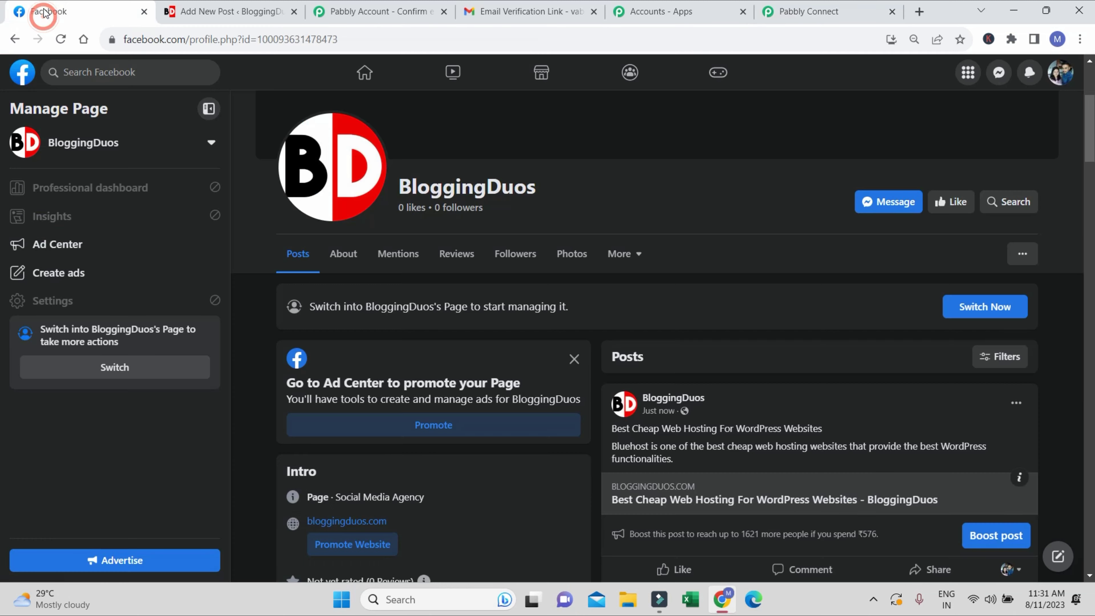
Step: Create a new post in the BloggingDuos WordPress admin and begin its title with "Best Lap"
click(232, 15)
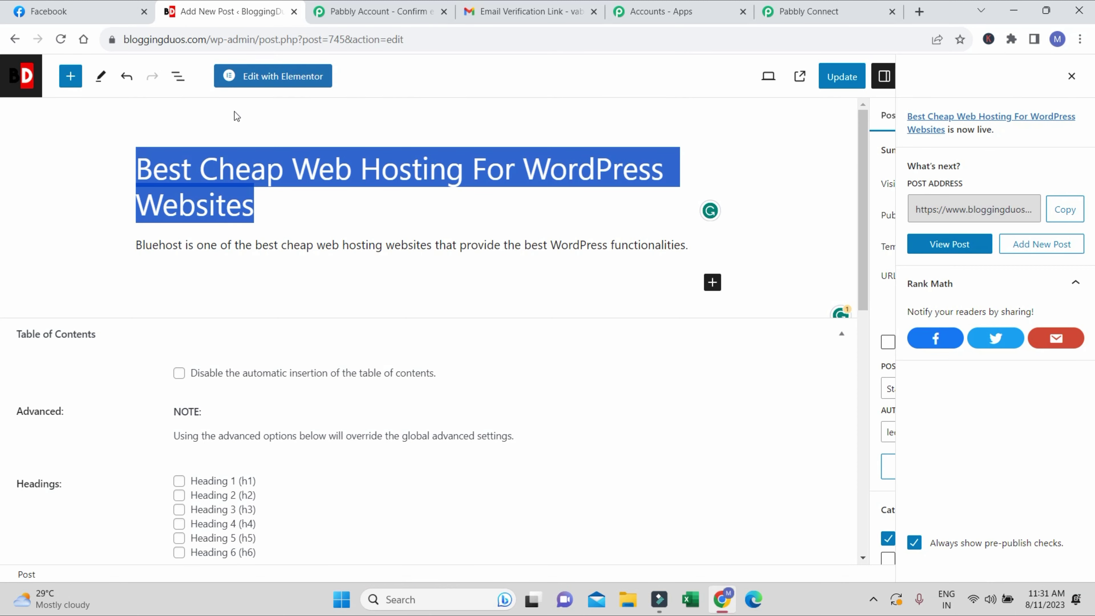
click(31, 76)
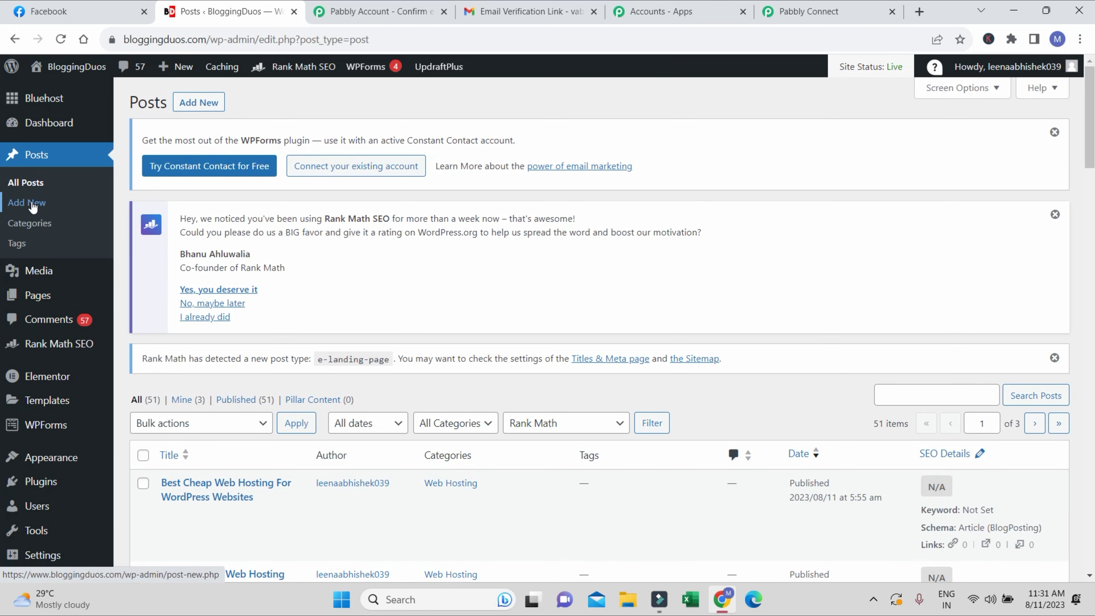
click(198, 102)
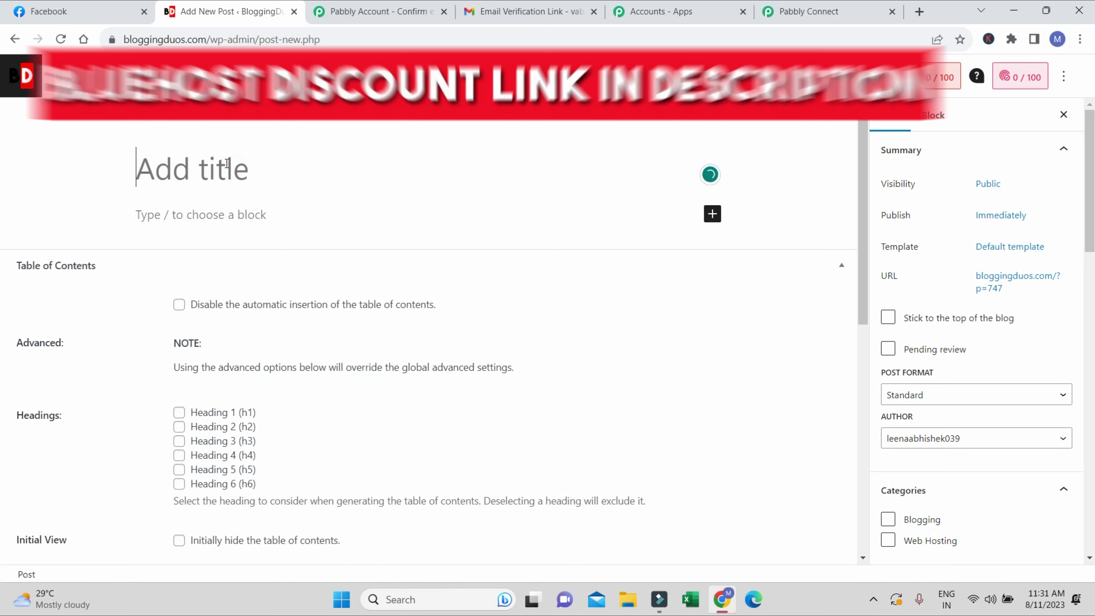
text(Best )
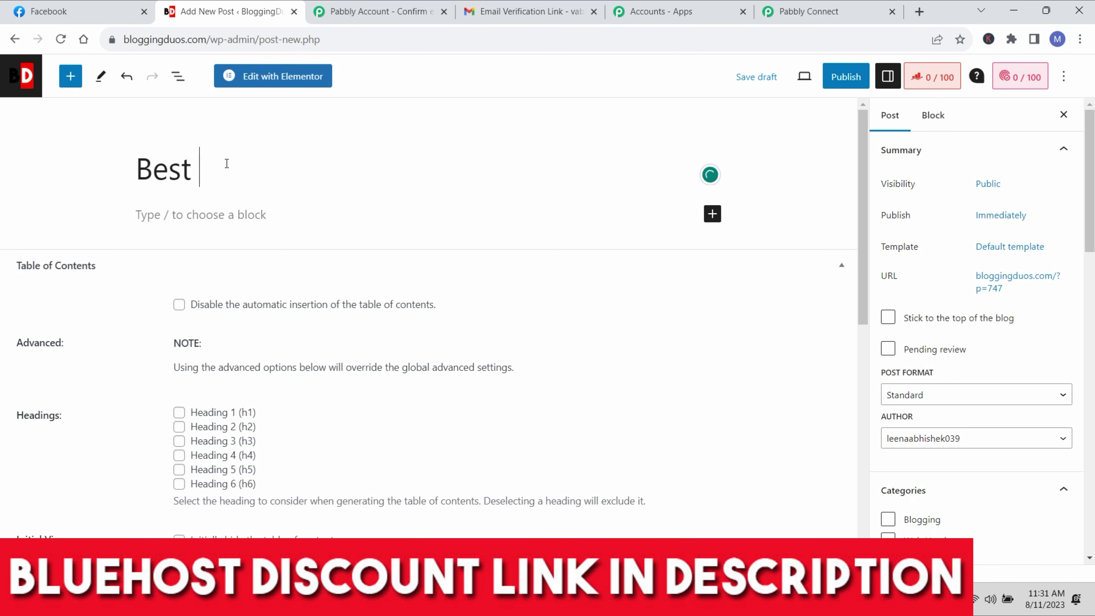
text(Lap)
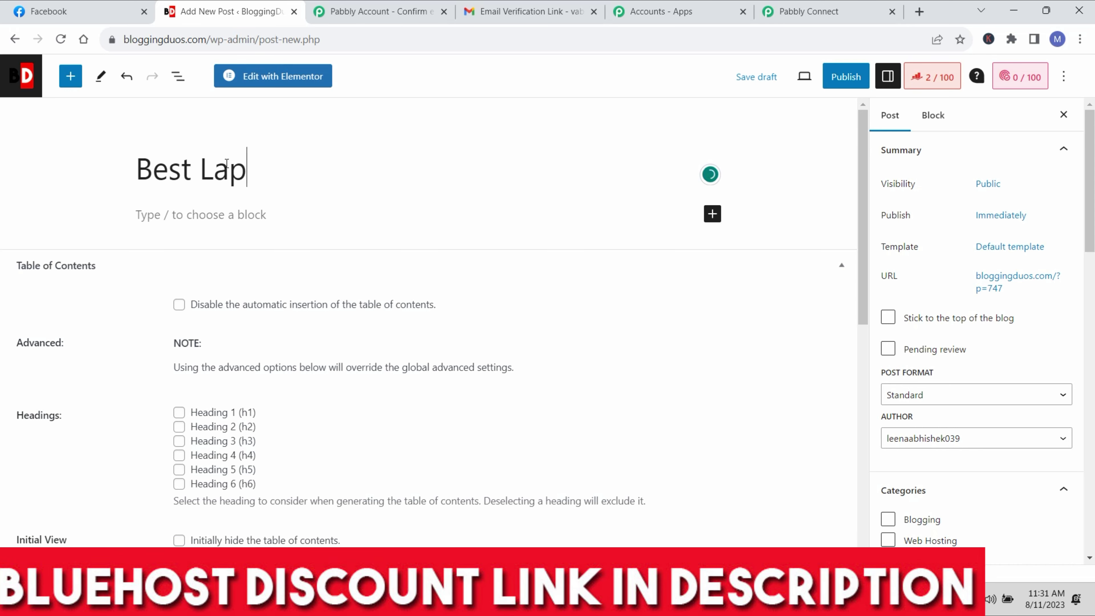